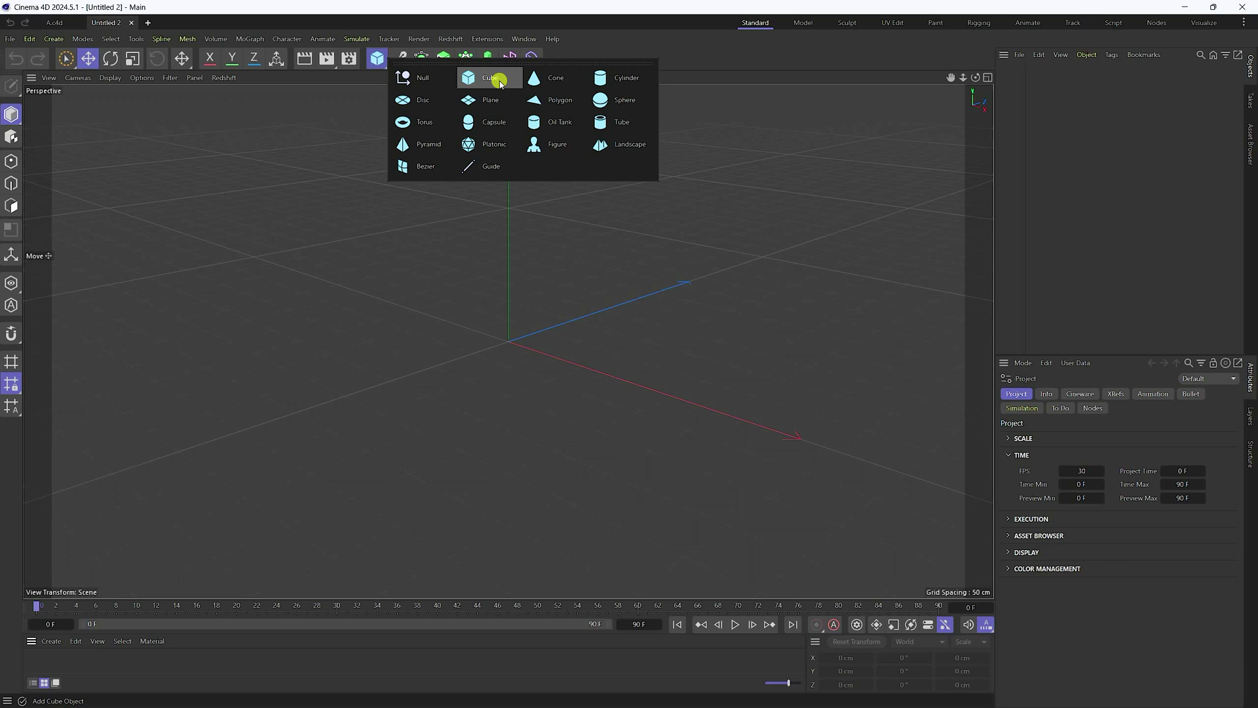
# - Add a cube sized 10 cm in X, 100 cm in Y and 100 cm in Z
pyautogui.click(500, 81)
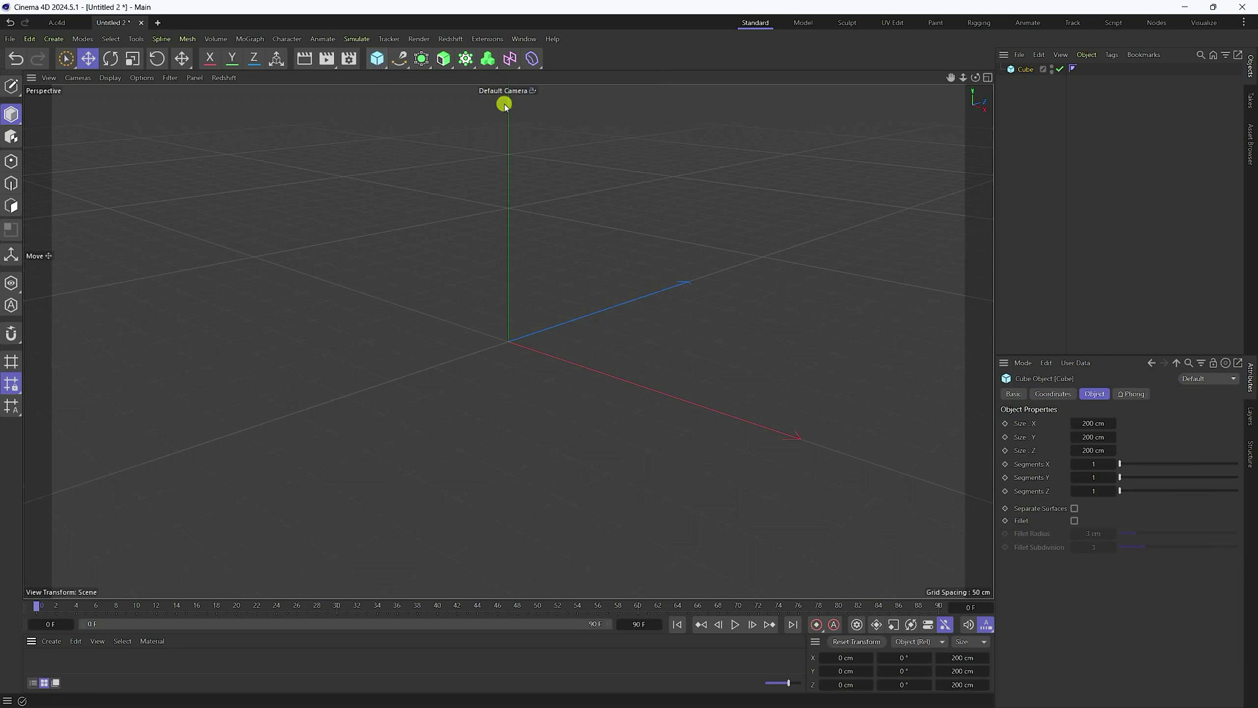
pyautogui.click(1087, 437)
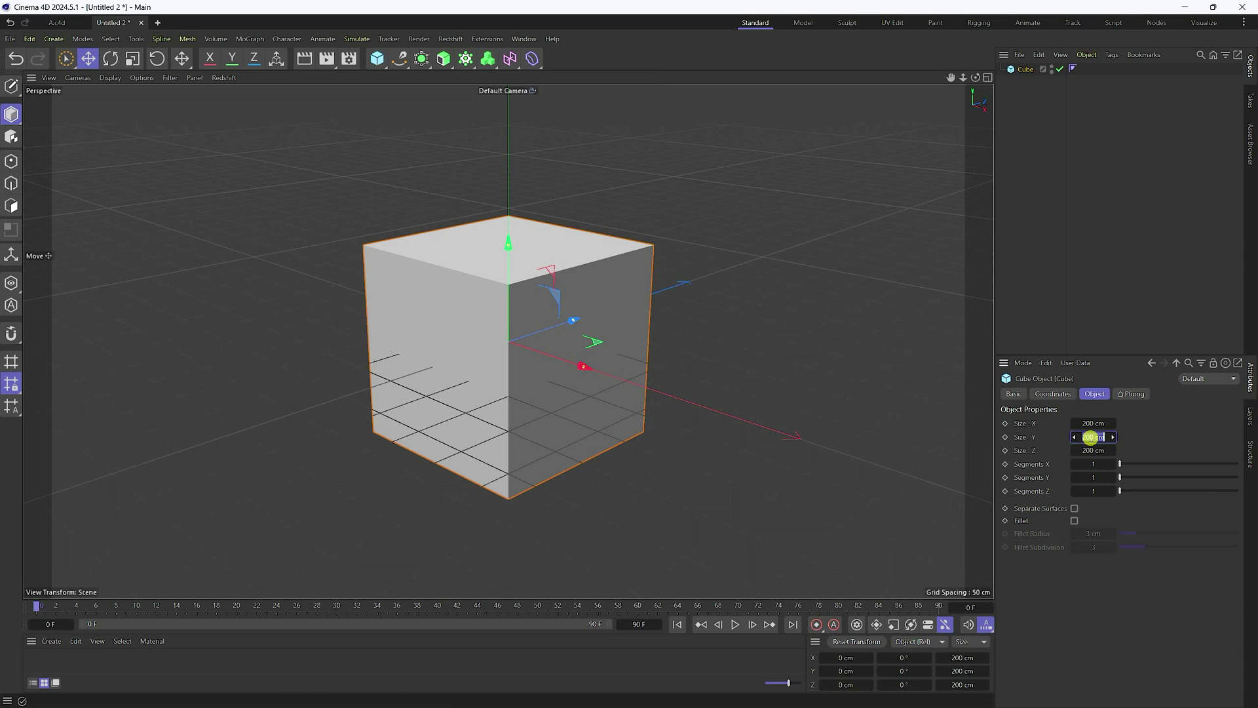
pyautogui.write('100')
pyautogui.press('Tab')
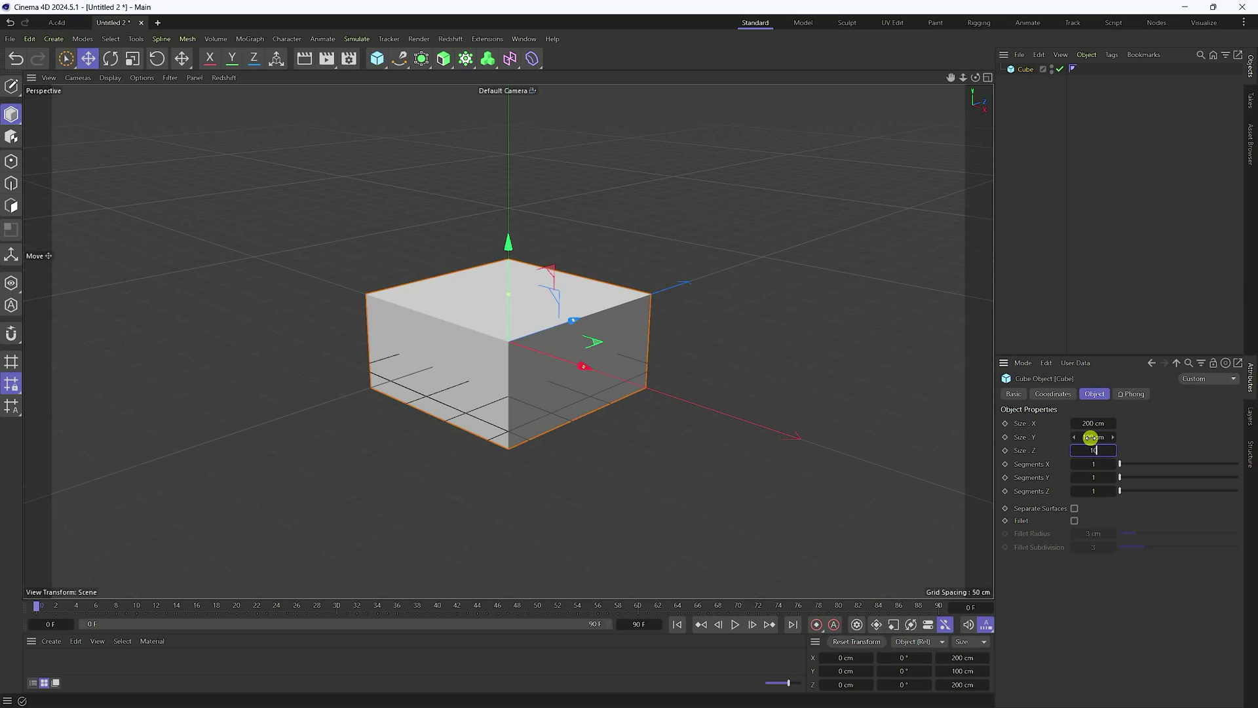
pyautogui.press('Return')
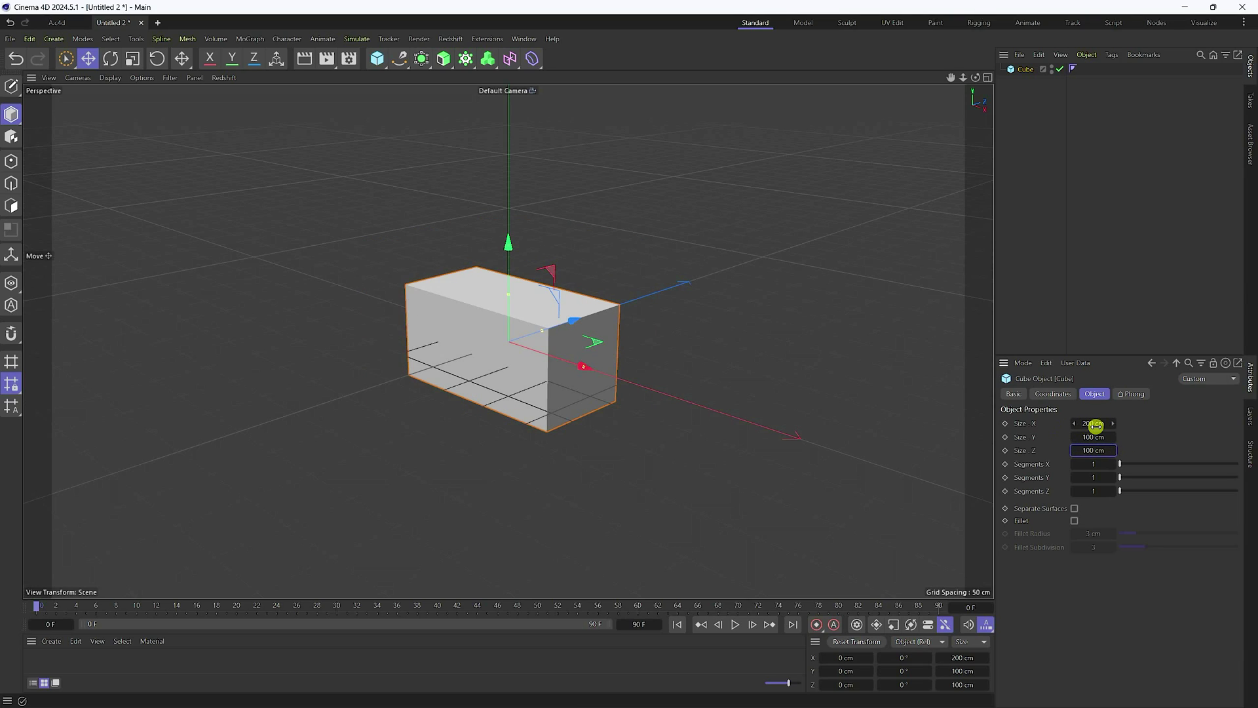
pyautogui.click(1096, 424)
pyautogui.write('10')
pyautogui.press('Return')
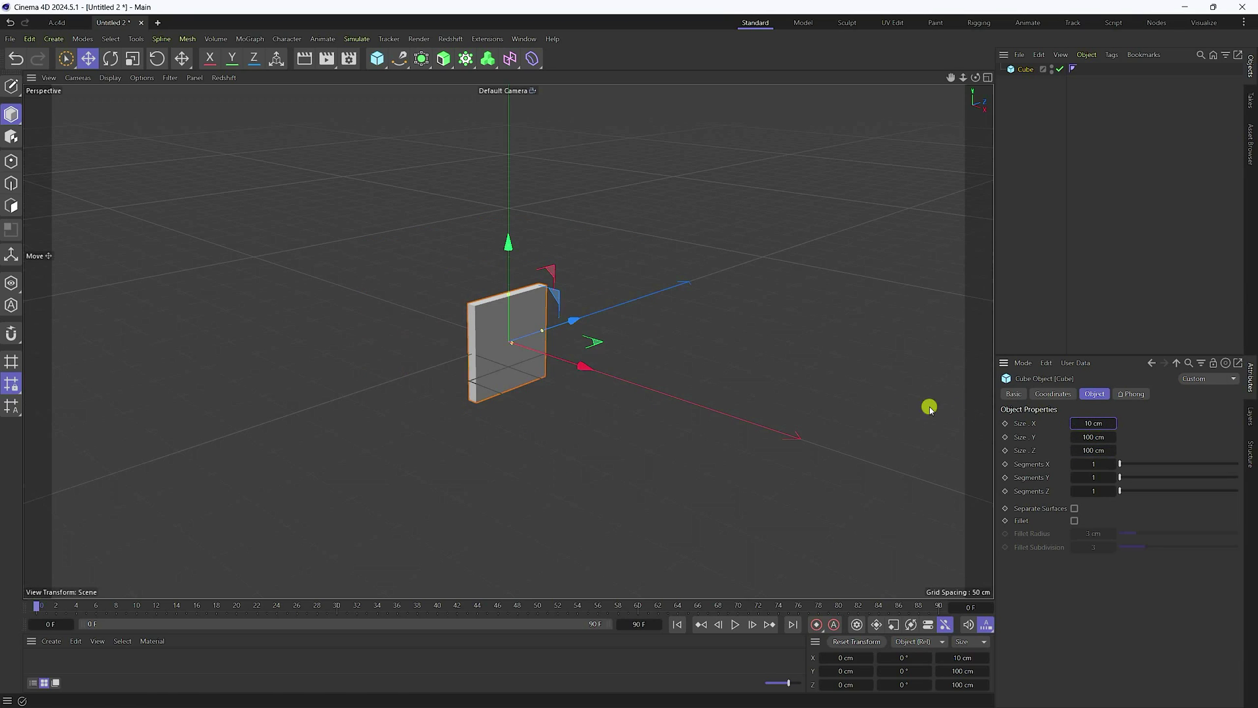
# - Convert the cube to an editable polygon object and select its four short corner edges running along the X axis
pyautogui.scroll(5, 429, 365)
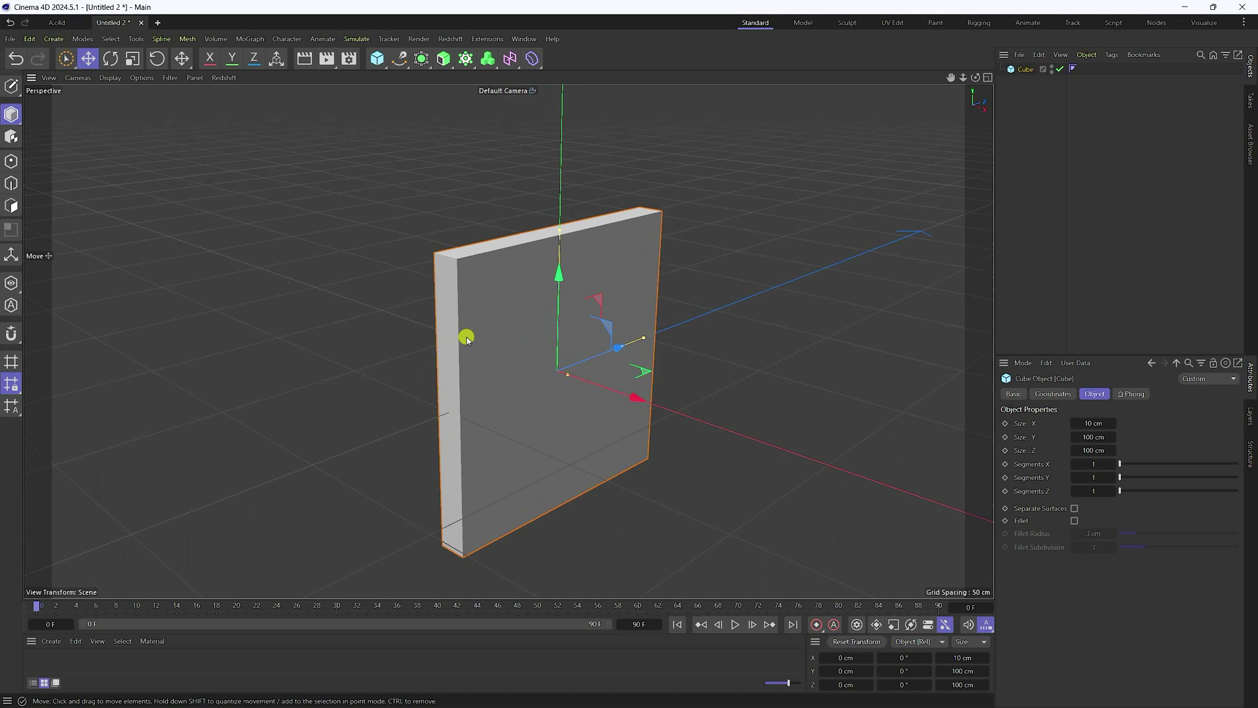
pyautogui.click(12, 88)
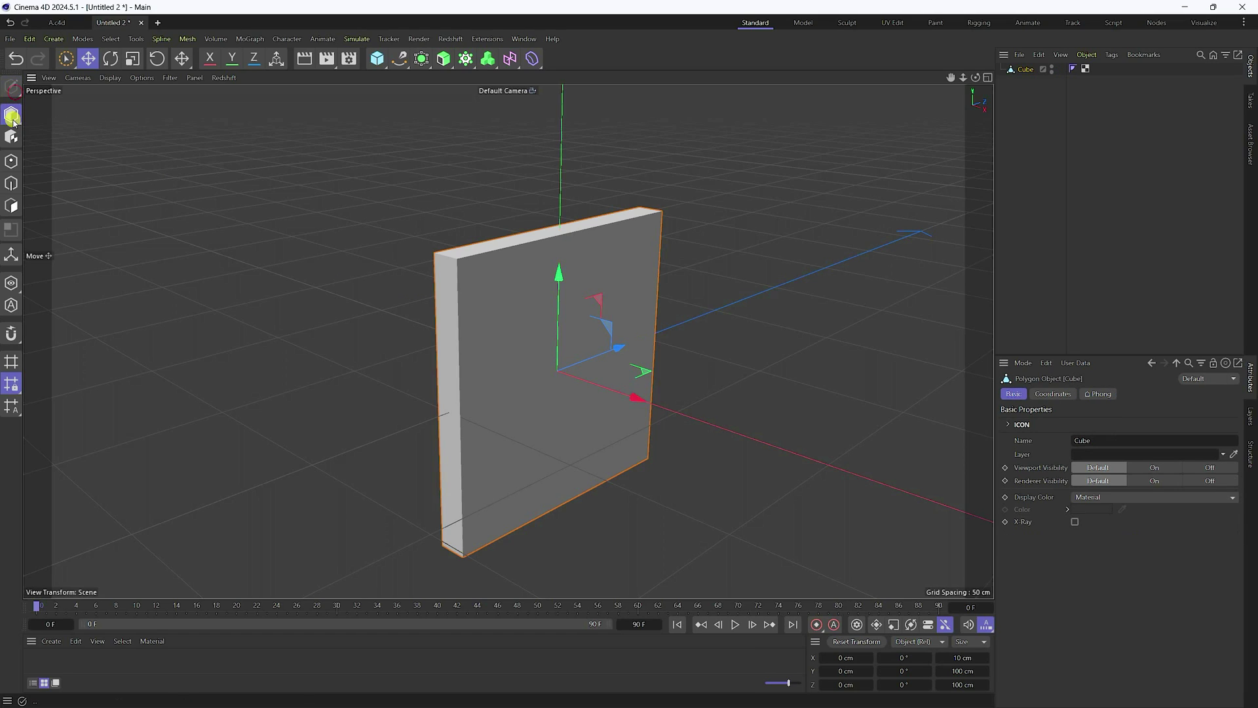
pyautogui.click(12, 184)
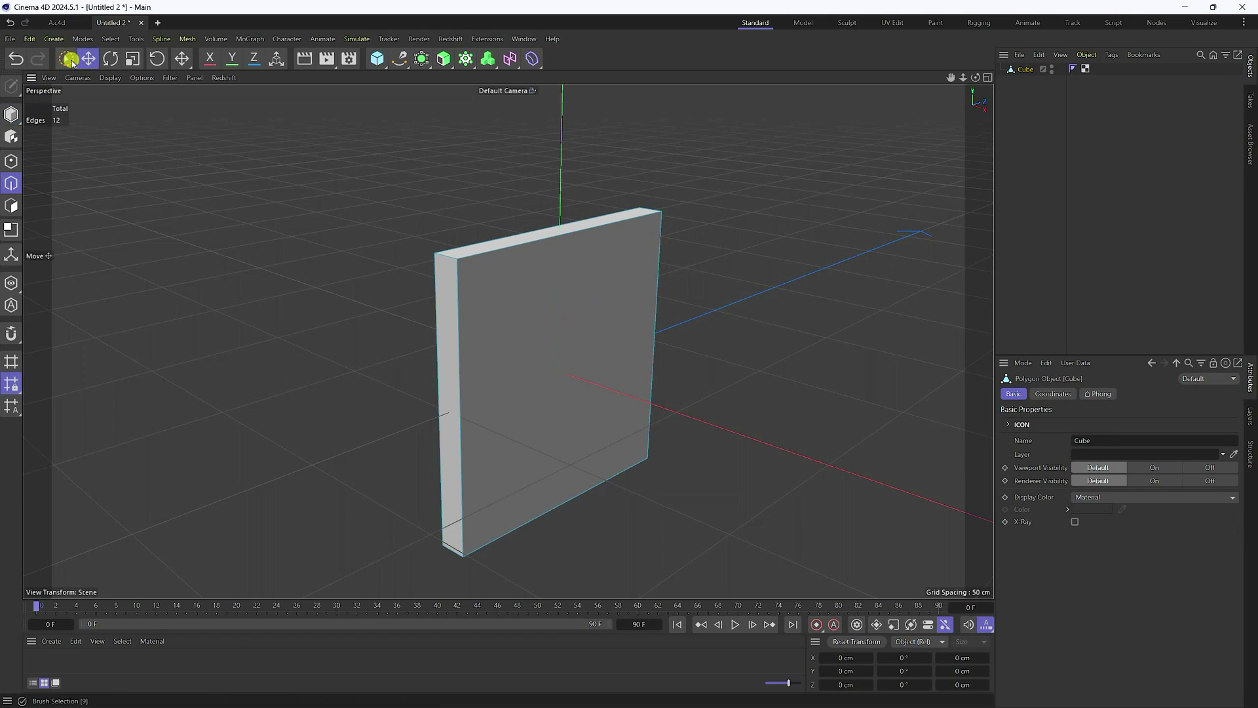
pyautogui.moveTo(66, 58)
pyautogui.mouseDown()
pyautogui.moveTo(128, 103)
pyautogui.moveTo(155, 99)
pyautogui.mouseUp()
pyautogui.moveTo(394, 229); pyautogui.dragTo(478, 309)
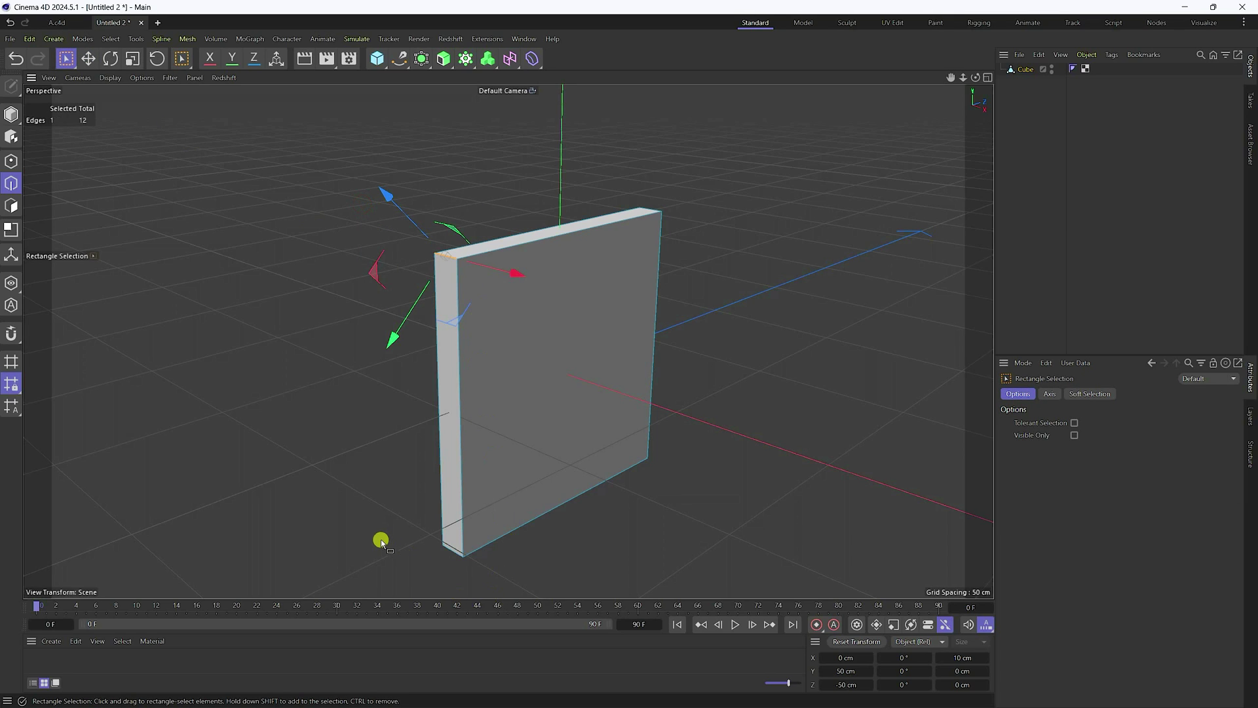
pyautogui.keyDown('shift'); pyautogui.moveTo(380, 510); pyautogui.dragTo(518, 580); pyautogui.keyUp('shift')
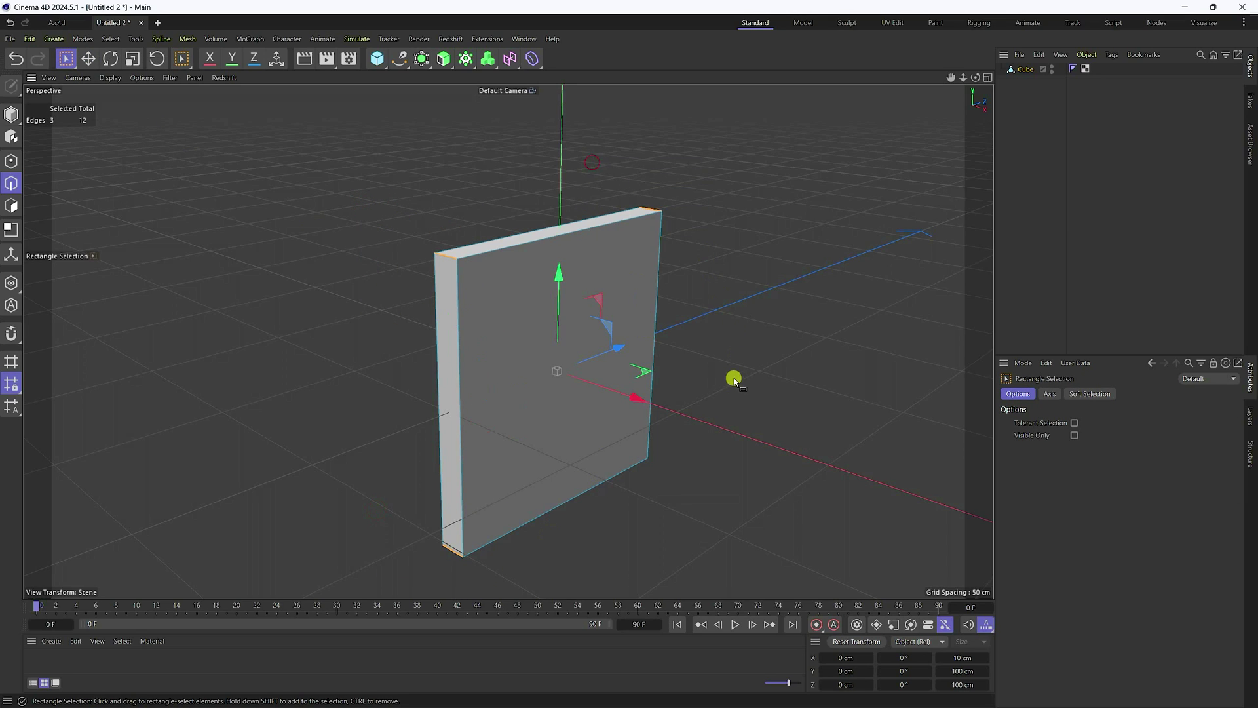
pyautogui.keyDown('shift'); pyautogui.moveTo(734, 379); pyautogui.dragTo(598, 518); pyautogui.keyUp('shift')
# - Bevel the four selected corner edges with an offset of 15 cm and 20 subdivisions
pyautogui.scroll(1, 469, 269)
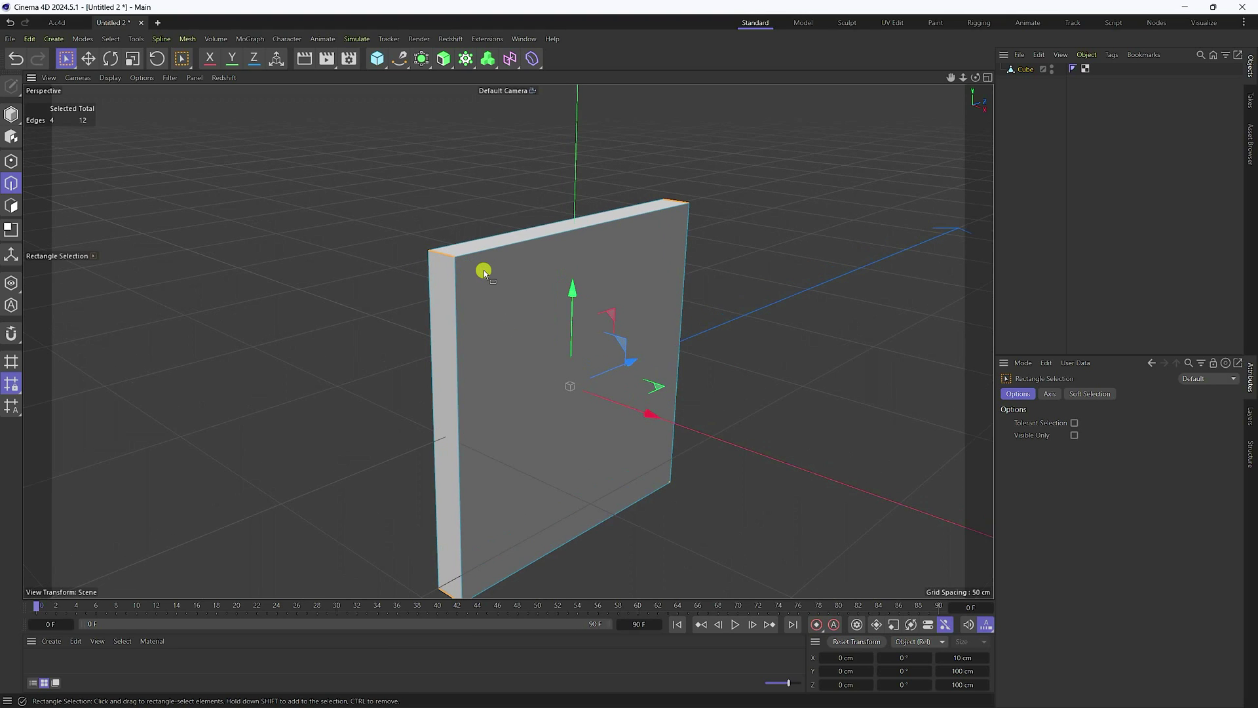
pyautogui.rightClick(480, 266)
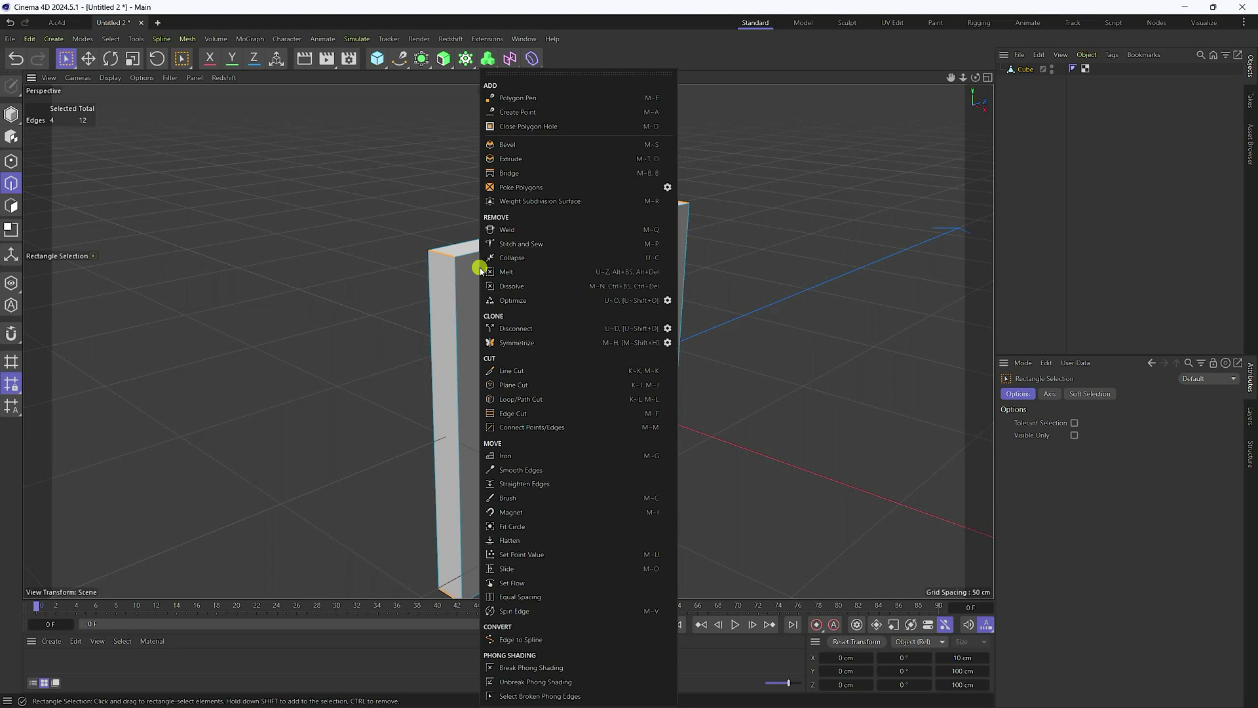
pyautogui.click(511, 151)
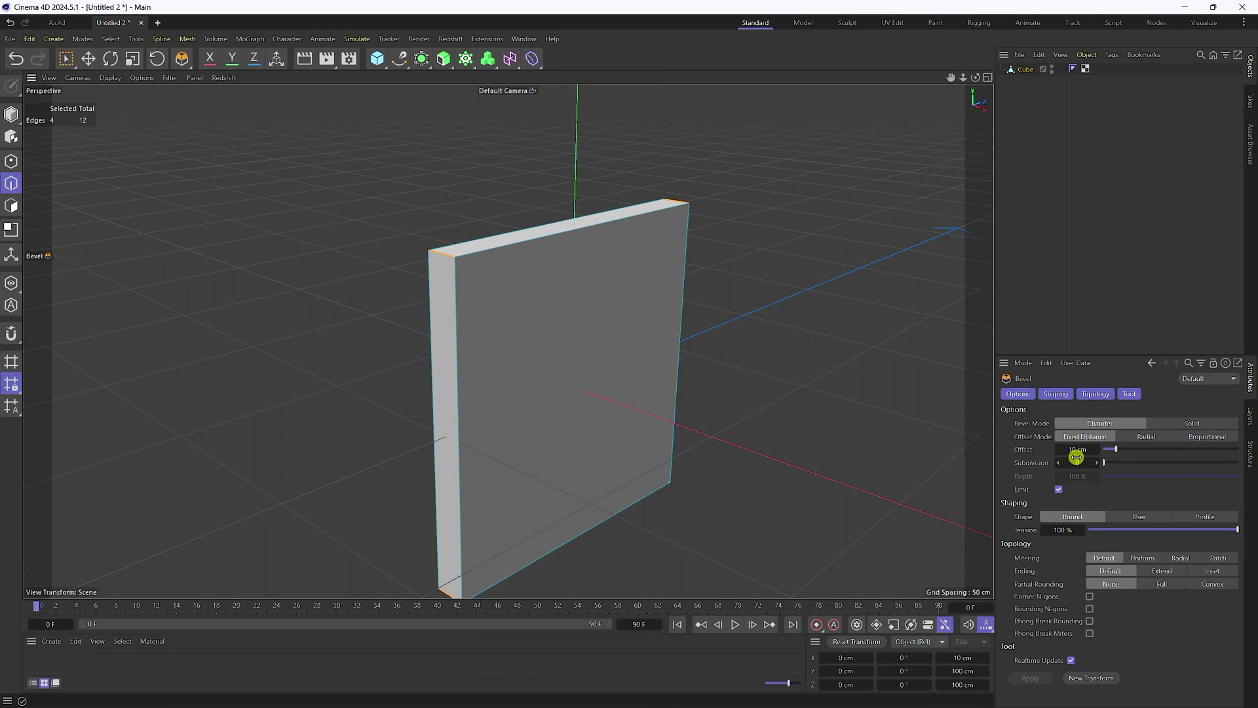
pyautogui.moveTo(1079, 461); pyautogui.dragTo(1124, 452)
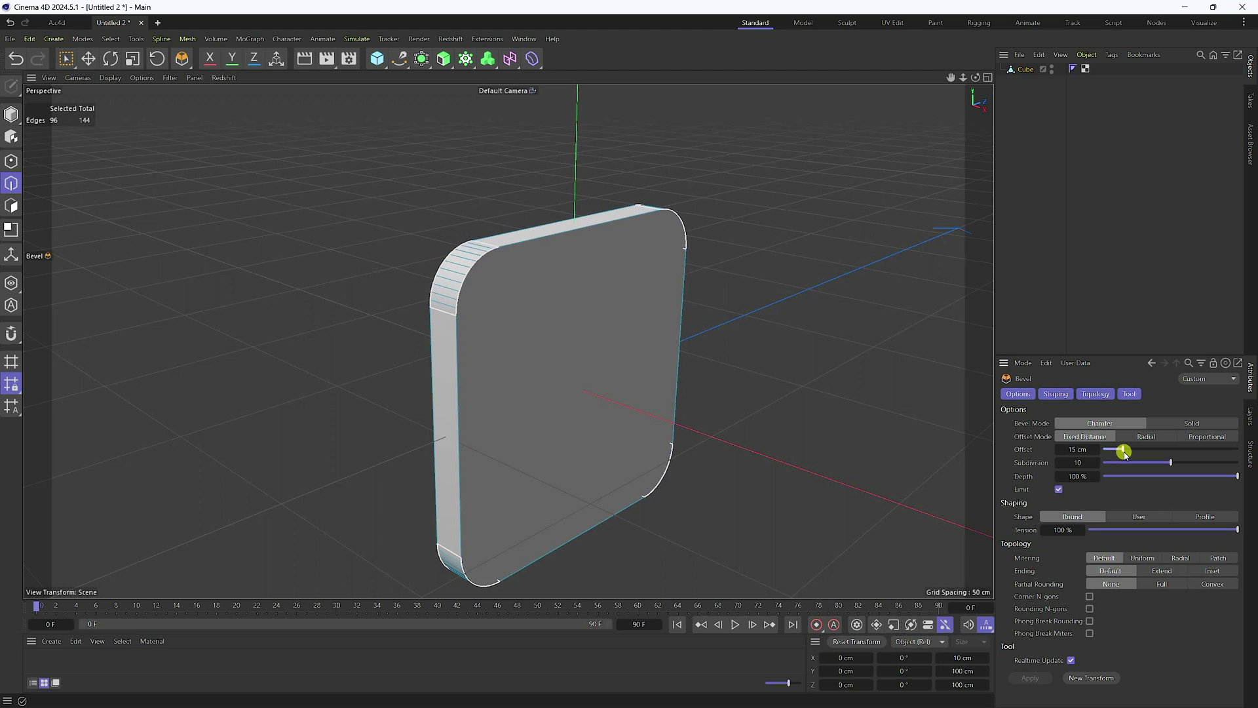
pyautogui.click(1083, 462)
pyautogui.press('Return')
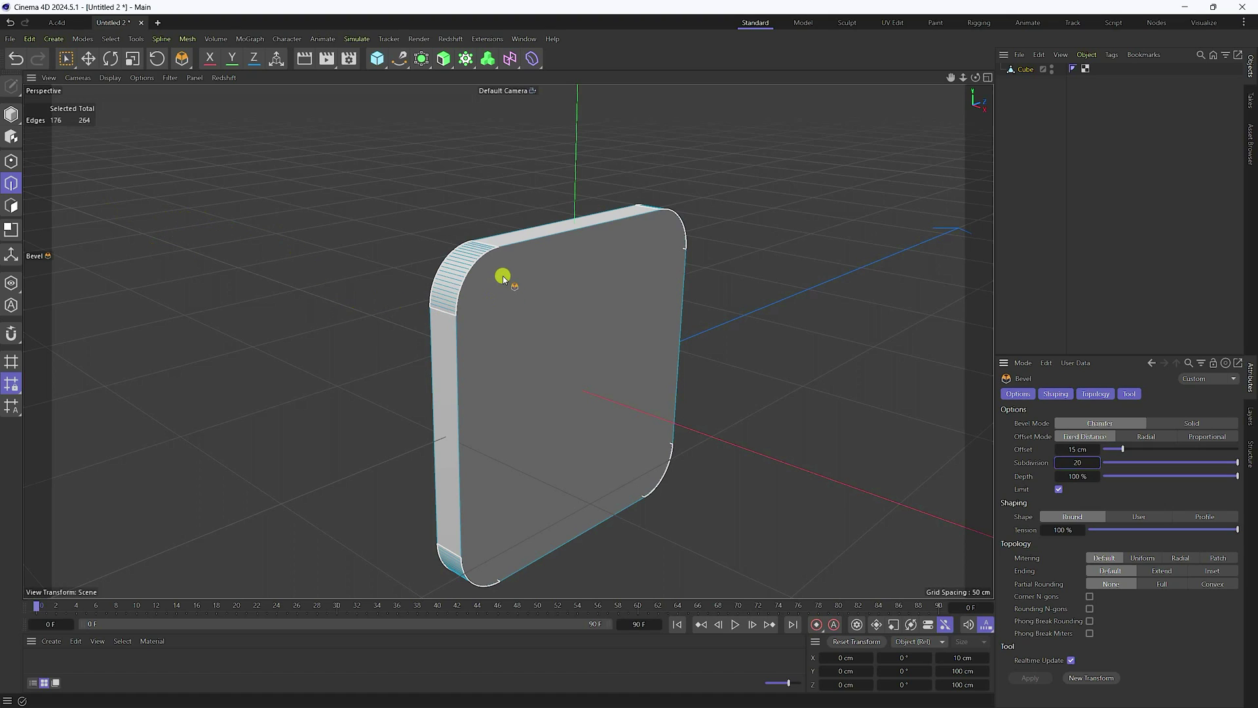
# - Using the Front view, rectangle-select the outline edges of both large faces of the rounded plate
pyautogui.scroll(6, 492, 233)
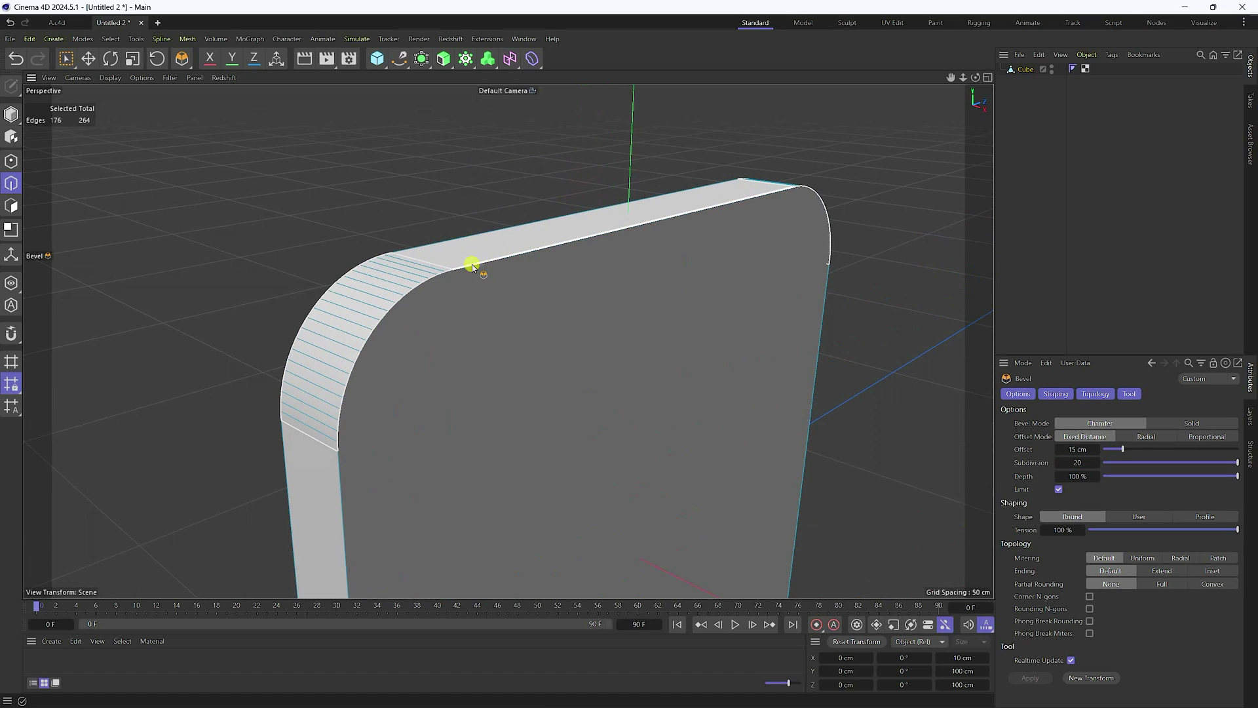
pyautogui.scroll(-2, 537, 268)
pyautogui.middleClick(576, 277)
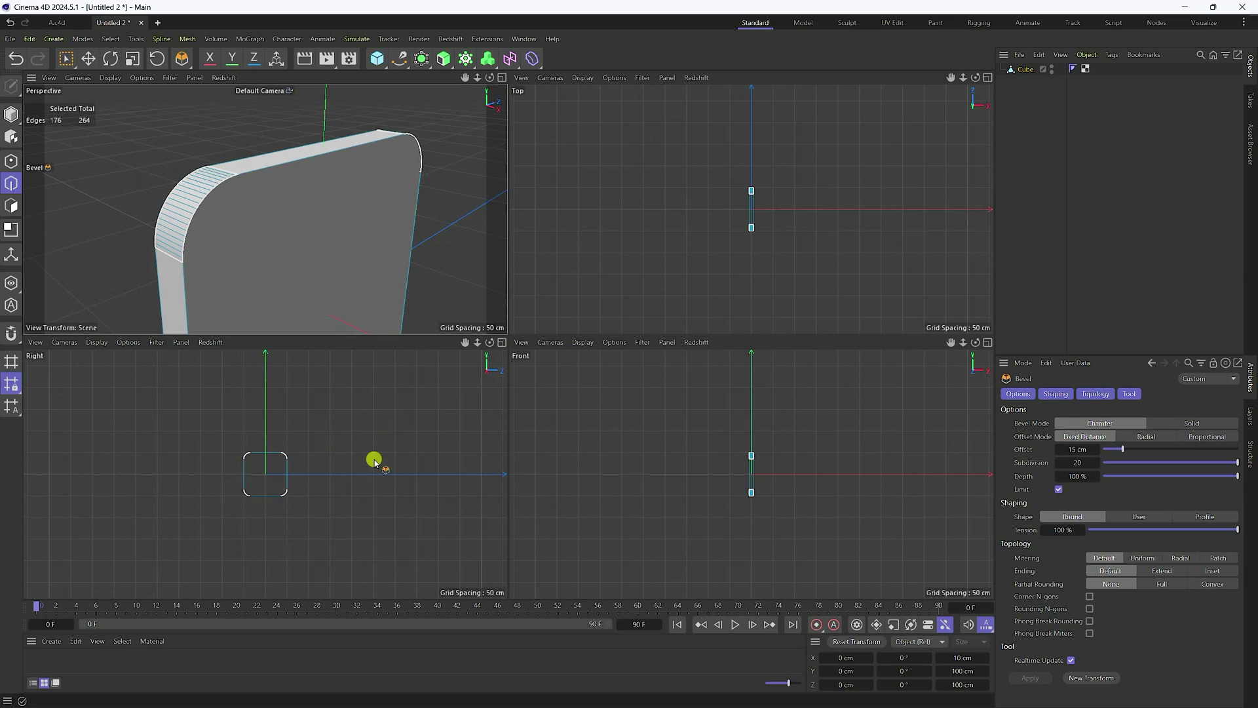
pyautogui.middleClick(732, 442)
pyautogui.scroll(5, 498, 347)
pyautogui.press('e')
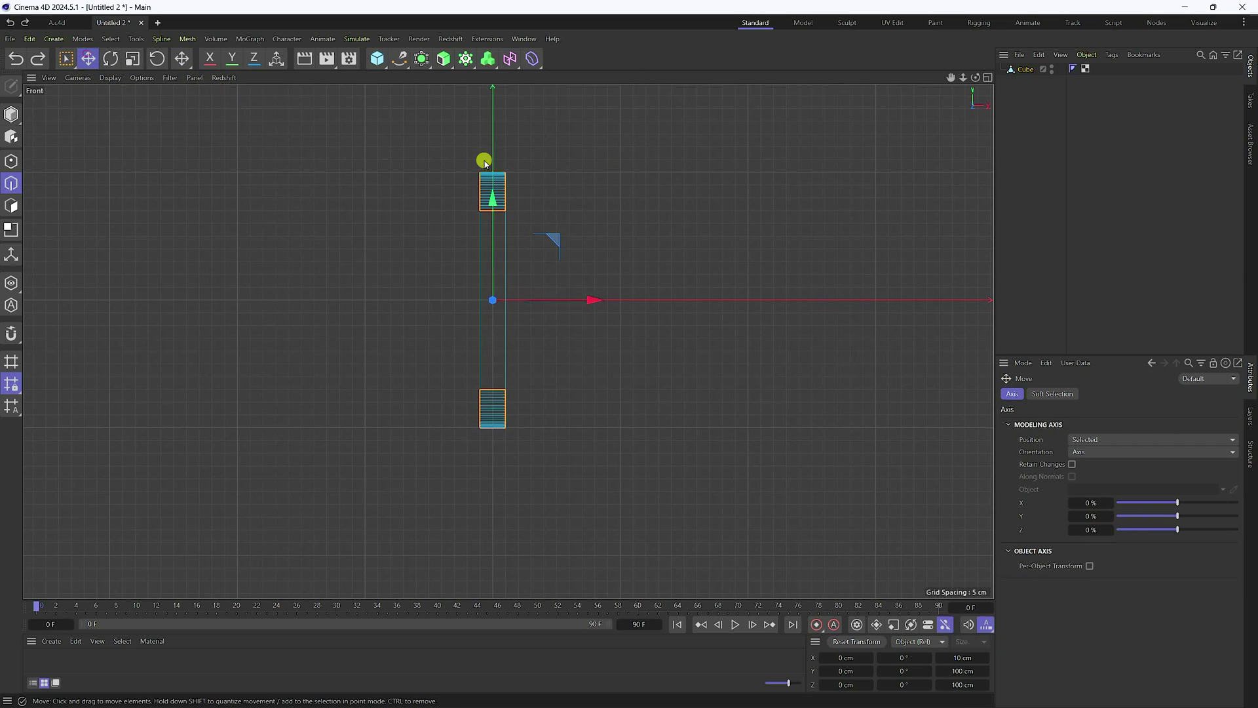
pyautogui.click(482, 184)
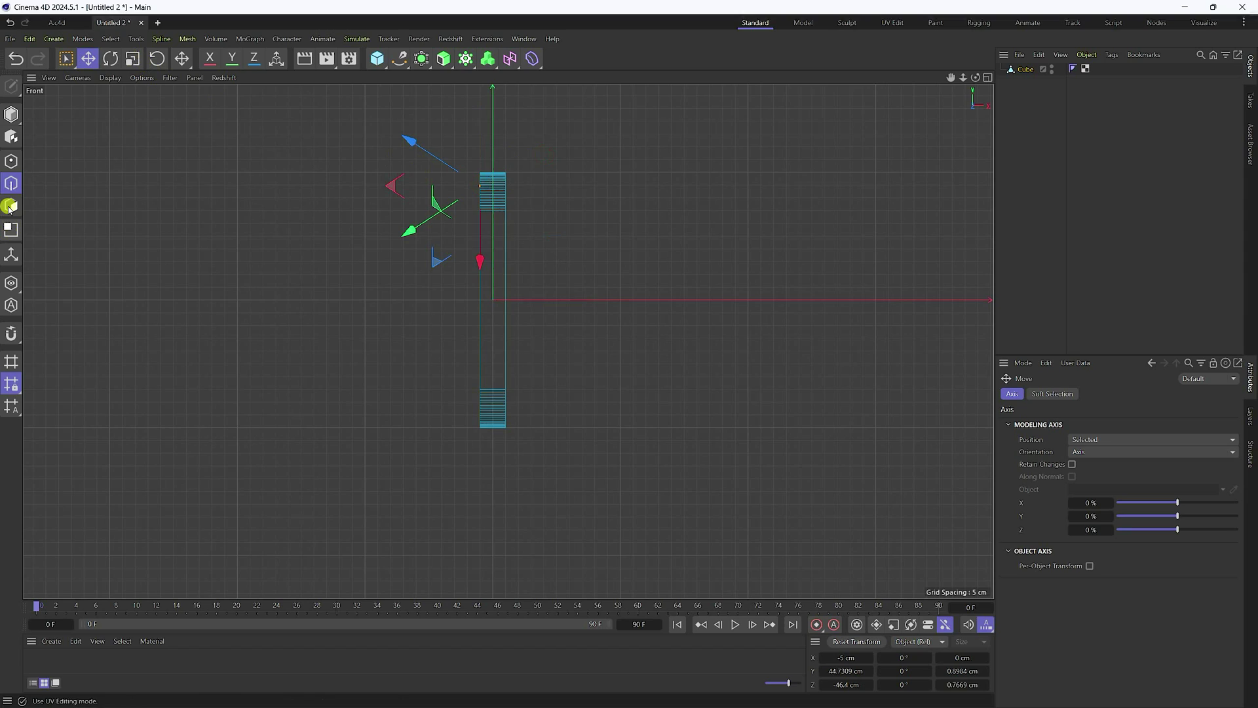
pyautogui.click(65, 58)
pyautogui.click(120, 100)
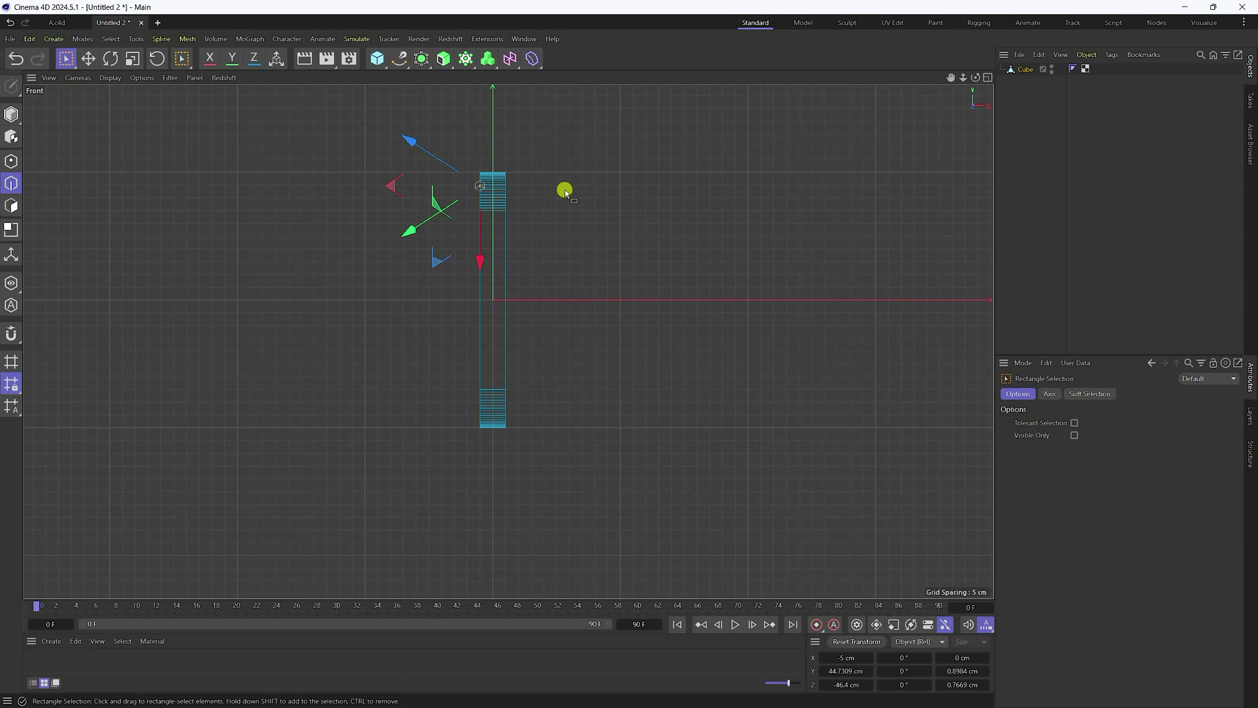
pyautogui.moveTo(585, 139); pyautogui.dragTo(500, 460)
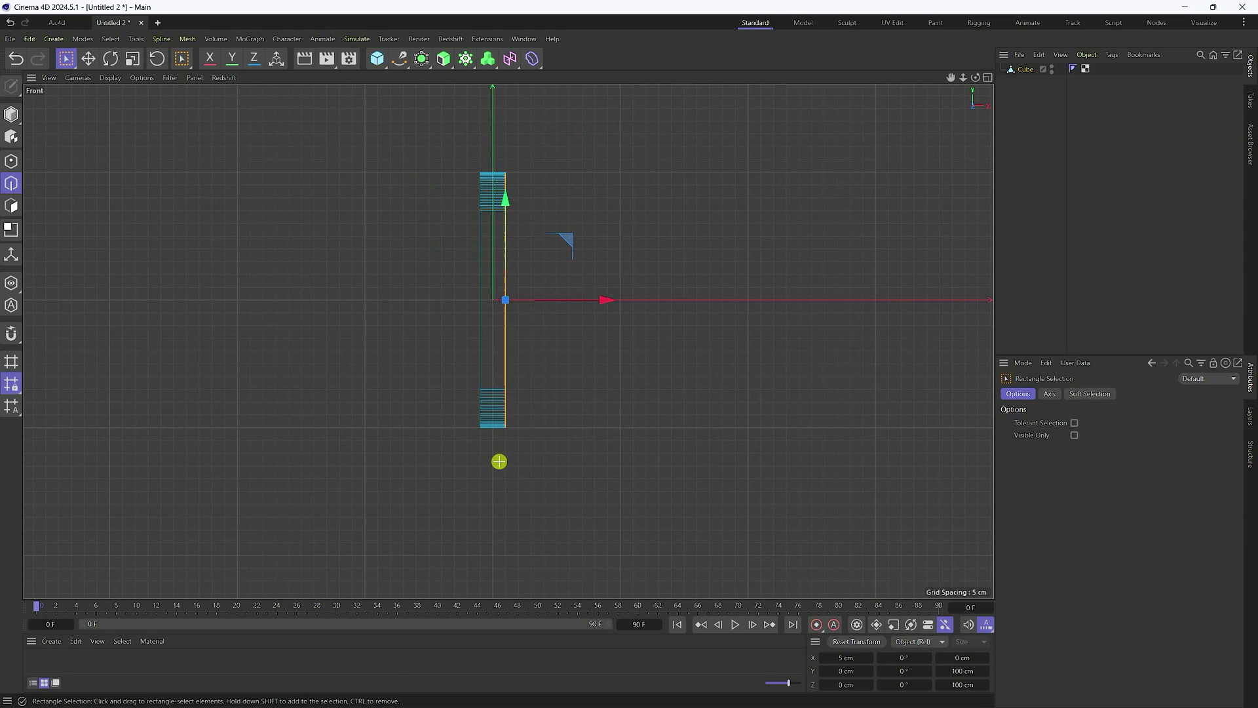
pyautogui.keyDown('shift'); pyautogui.moveTo(423, 143); pyautogui.dragTo(485, 451); pyautogui.keyUp('shift')
pyautogui.middleClick(457, 286)
pyautogui.middleClick(348, 222)
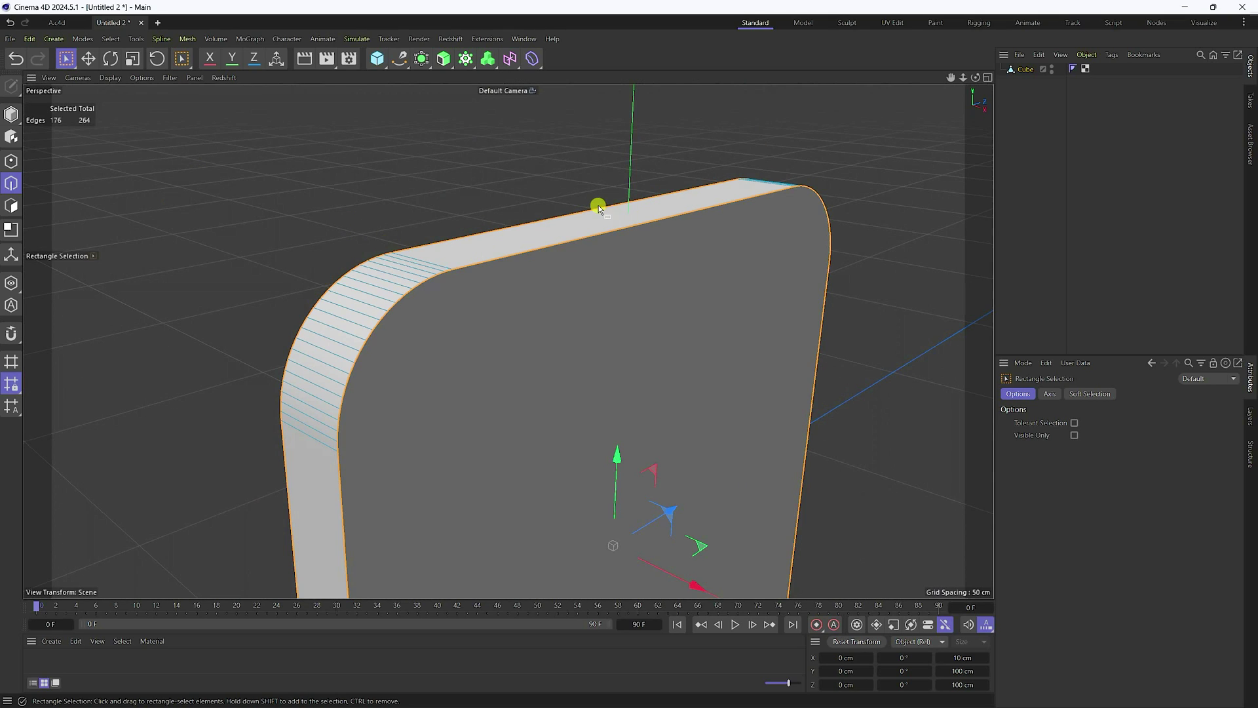
# - Bevel the selected outline edges with a 0.5 cm offset and 5 subdivisions, and return to Model mode with the Move tool
pyautogui.rightClick(538, 307)
pyautogui.click(563, 145)
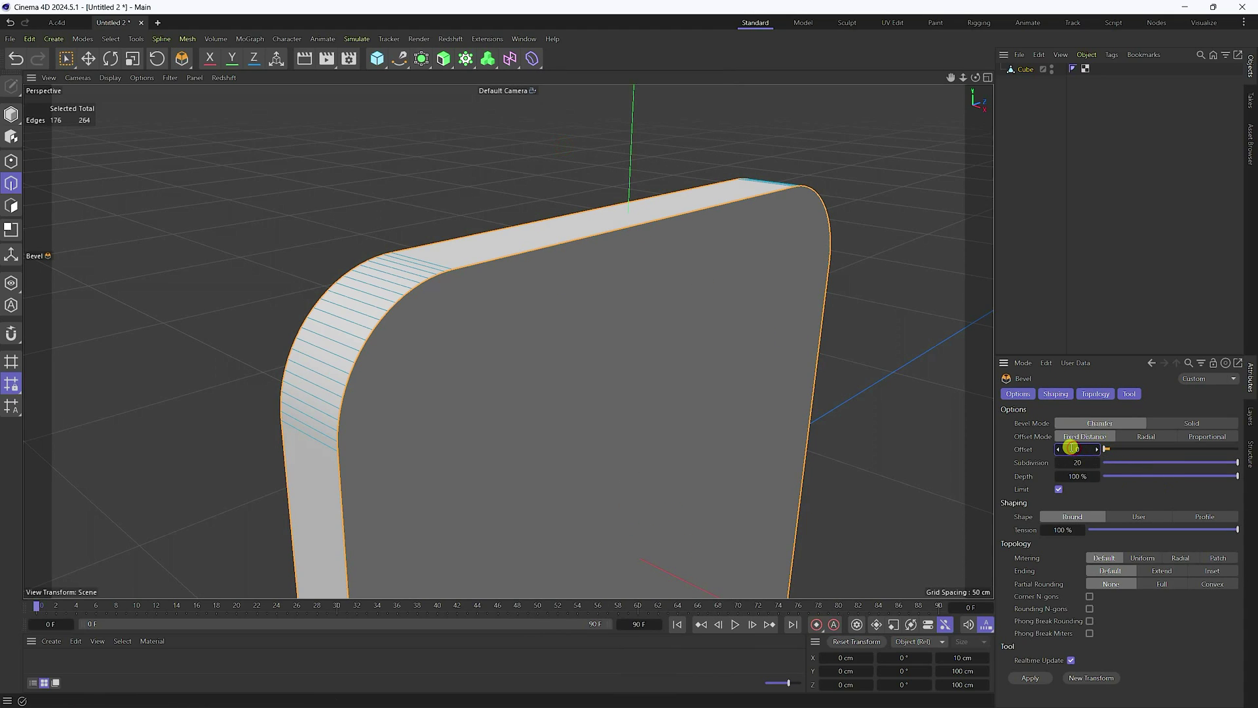
pyautogui.press('Return')
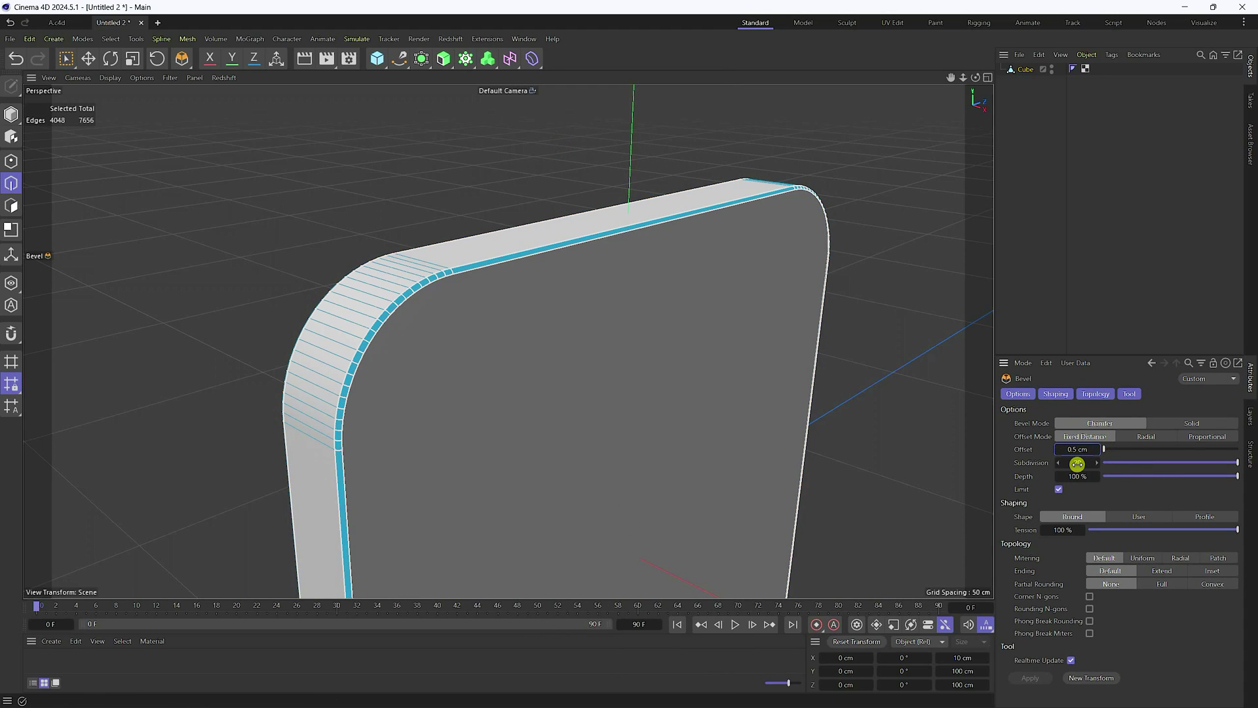
pyautogui.click(1081, 463)
pyautogui.write('5')
pyautogui.press('Return')
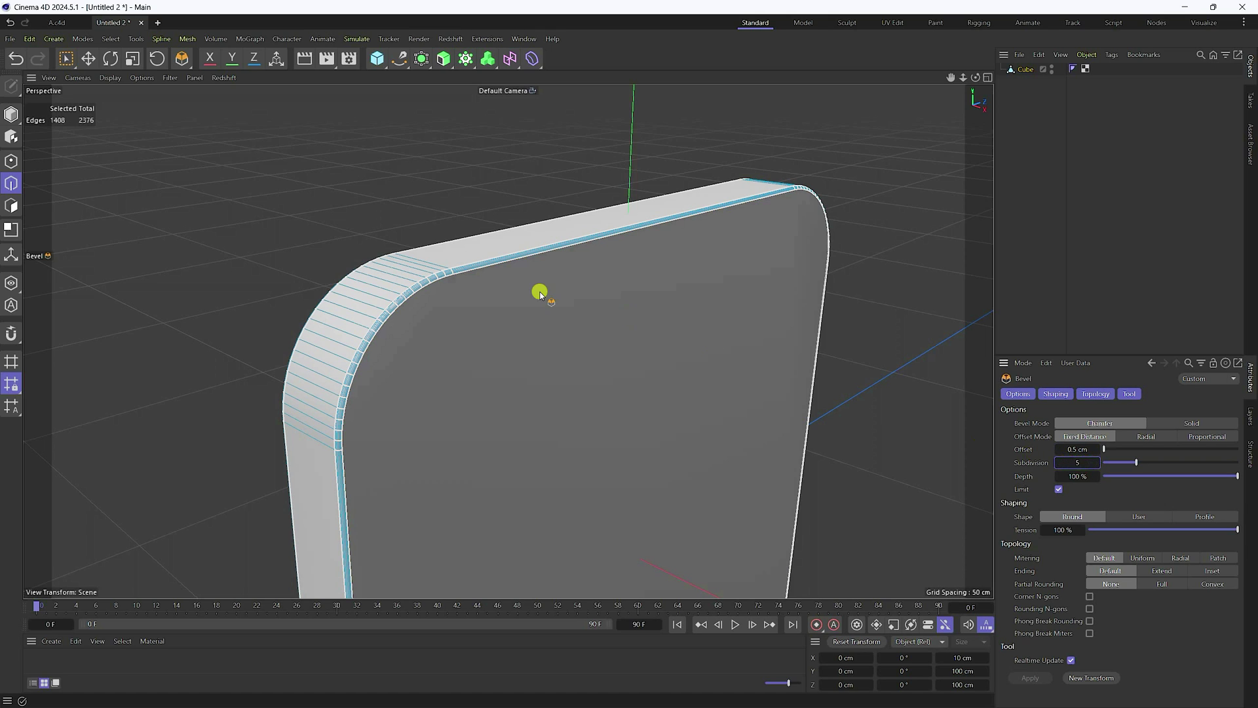
pyautogui.click(88, 59)
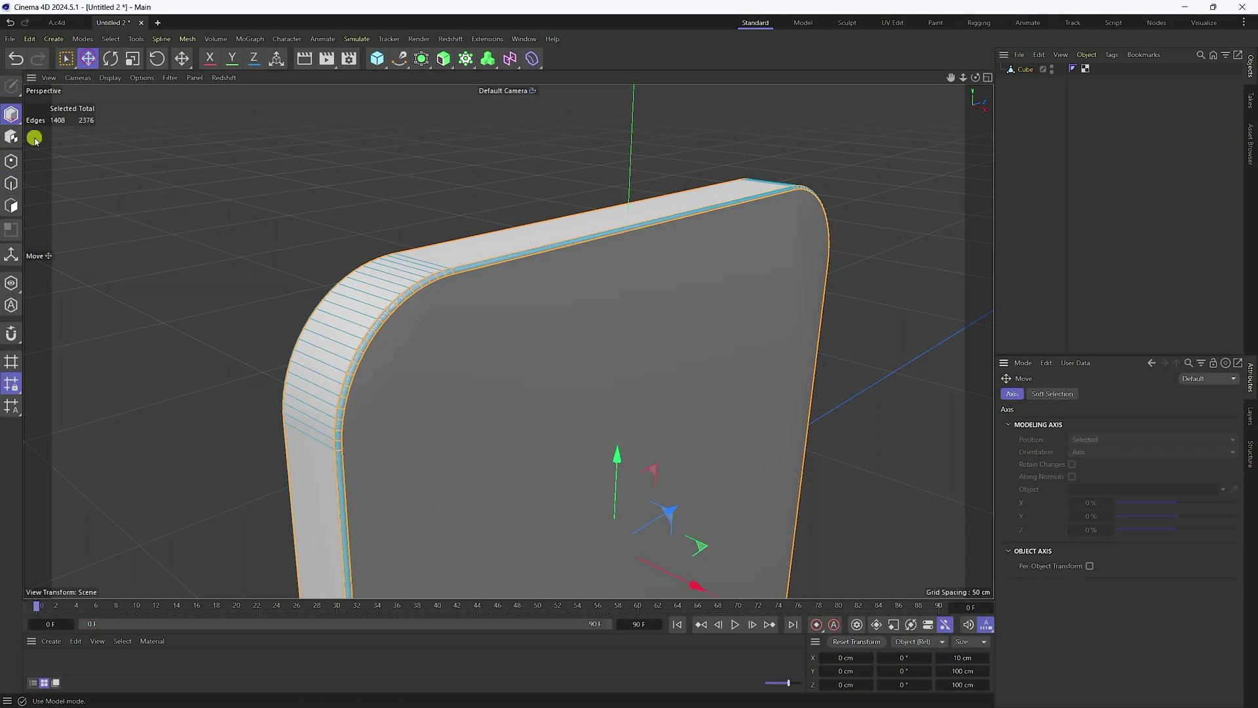
pyautogui.click(11, 113)
# - Add a Cloner, make the cube its child, and select the Cloner
pyautogui.keyDown('alt'); pyautogui.moveTo(435, 166); pyautogui.dragTo(410, 360); pyautogui.keyUp('alt')
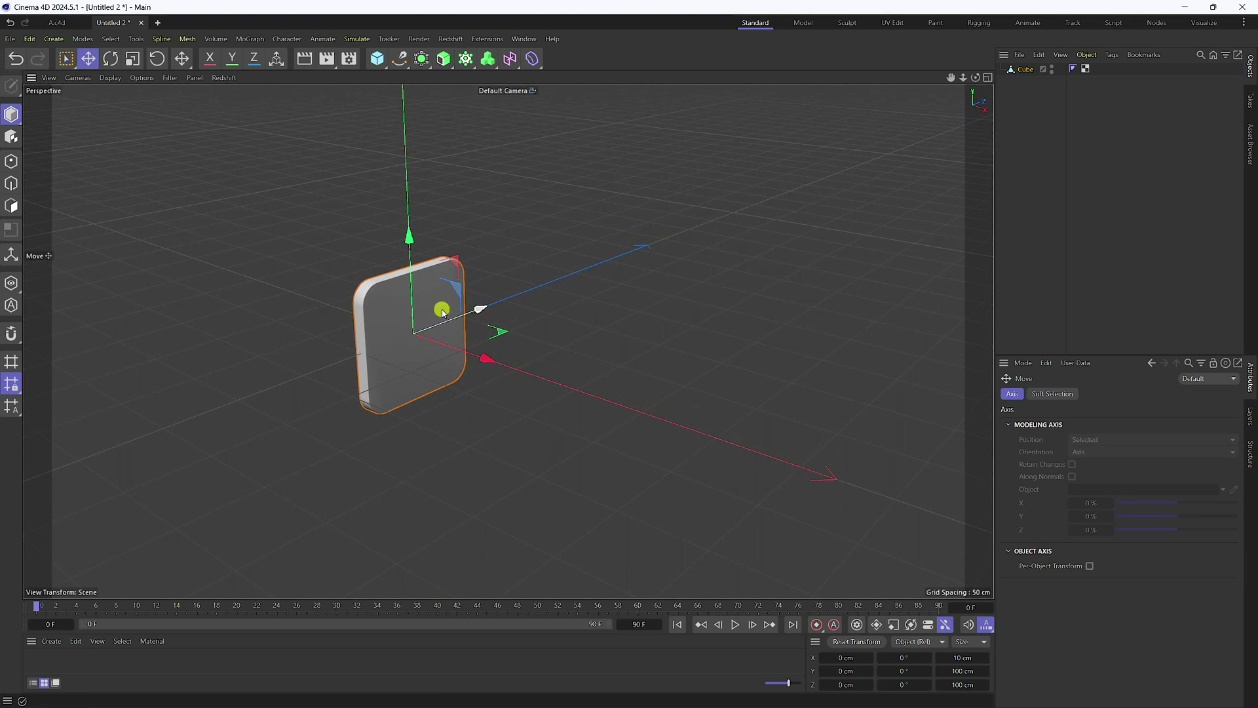
pyautogui.click(462, 64)
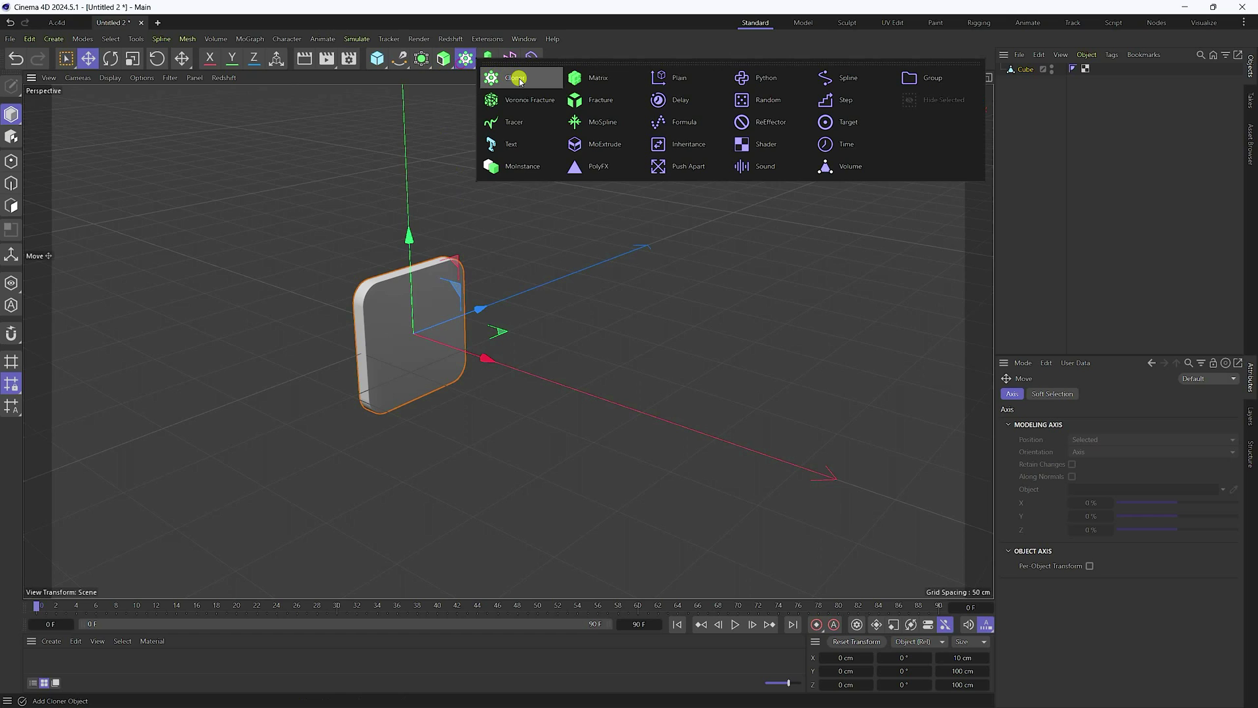
pyautogui.click(519, 79)
pyautogui.click(1025, 80)
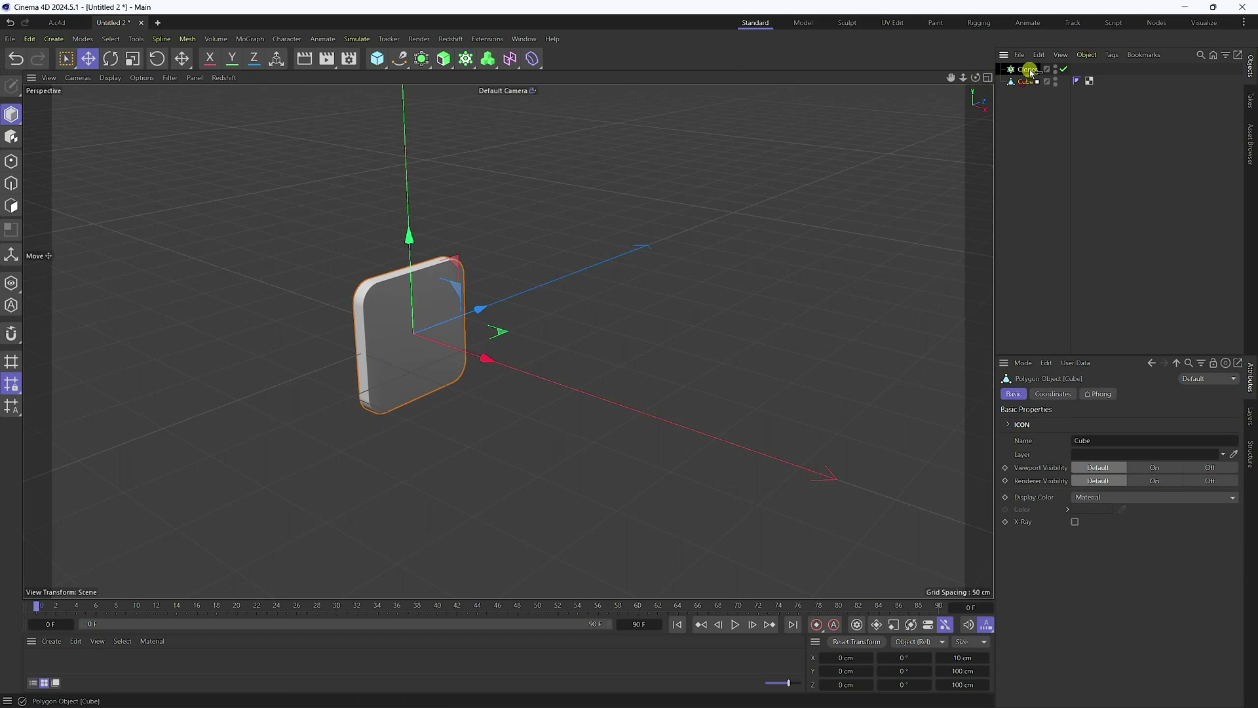
pyautogui.moveTo(1030, 71); pyautogui.dragTo(1029, 70)
pyautogui.click(1028, 68)
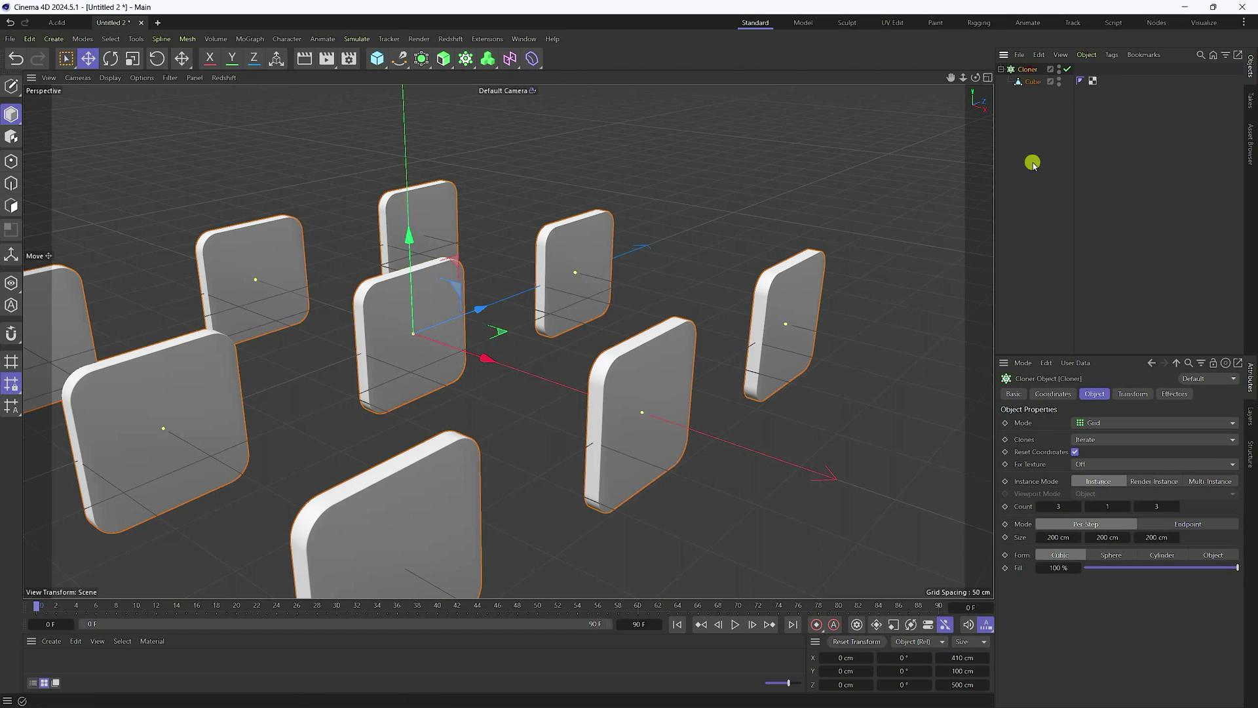
# - Set the Cloner to Linear mode with a count of 100, P.Y 0 cm and P.X 10 cm, and deselect it
pyautogui.click(1099, 424)
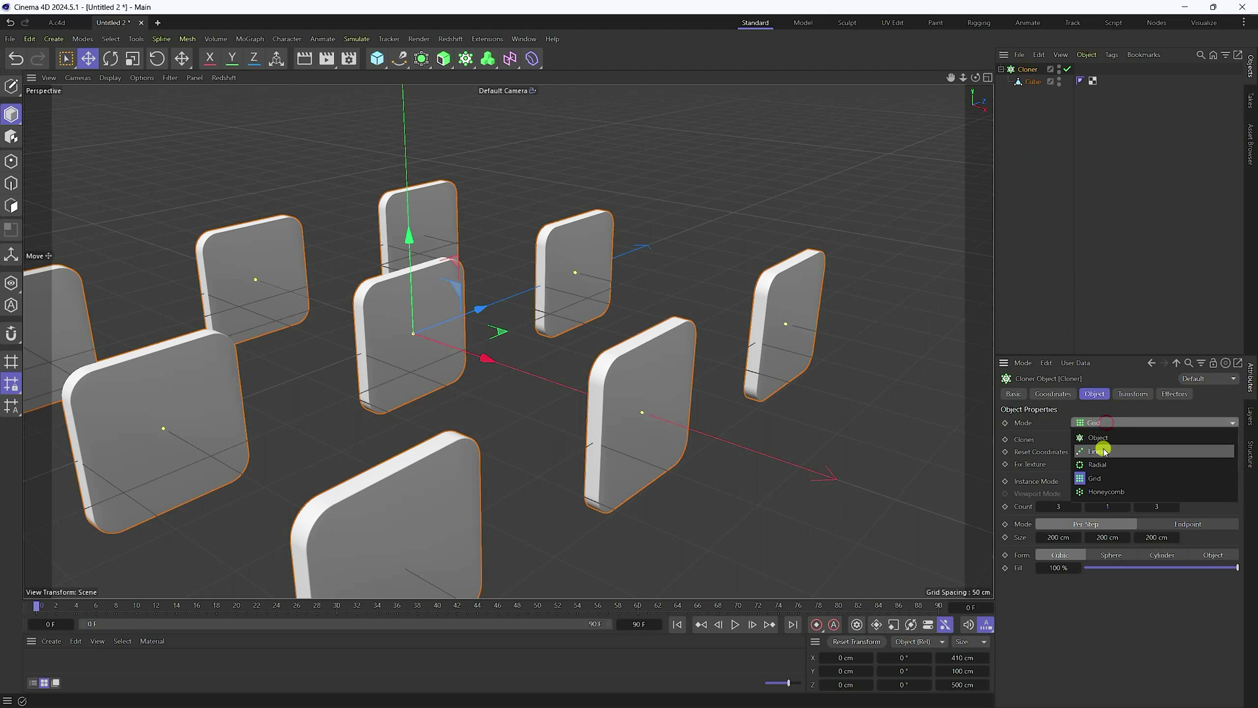
pyautogui.click(1103, 450)
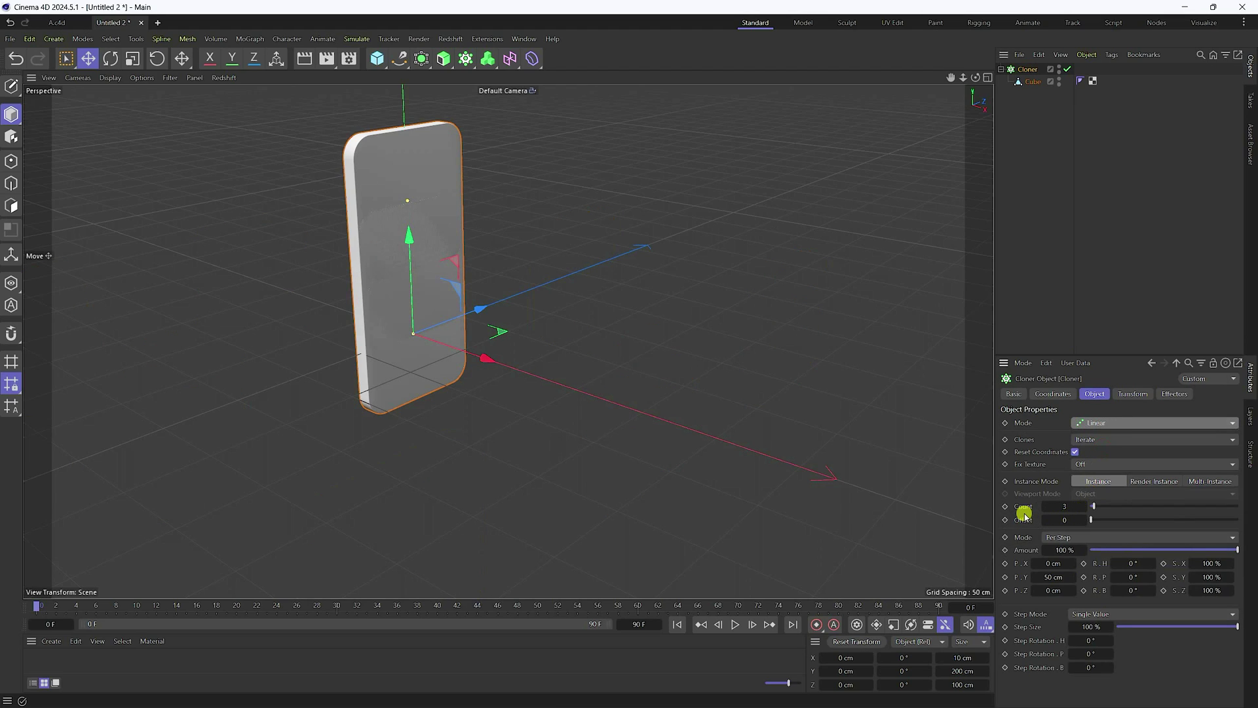
pyautogui.moveTo(1031, 511); pyautogui.dragTo(1240, 521)
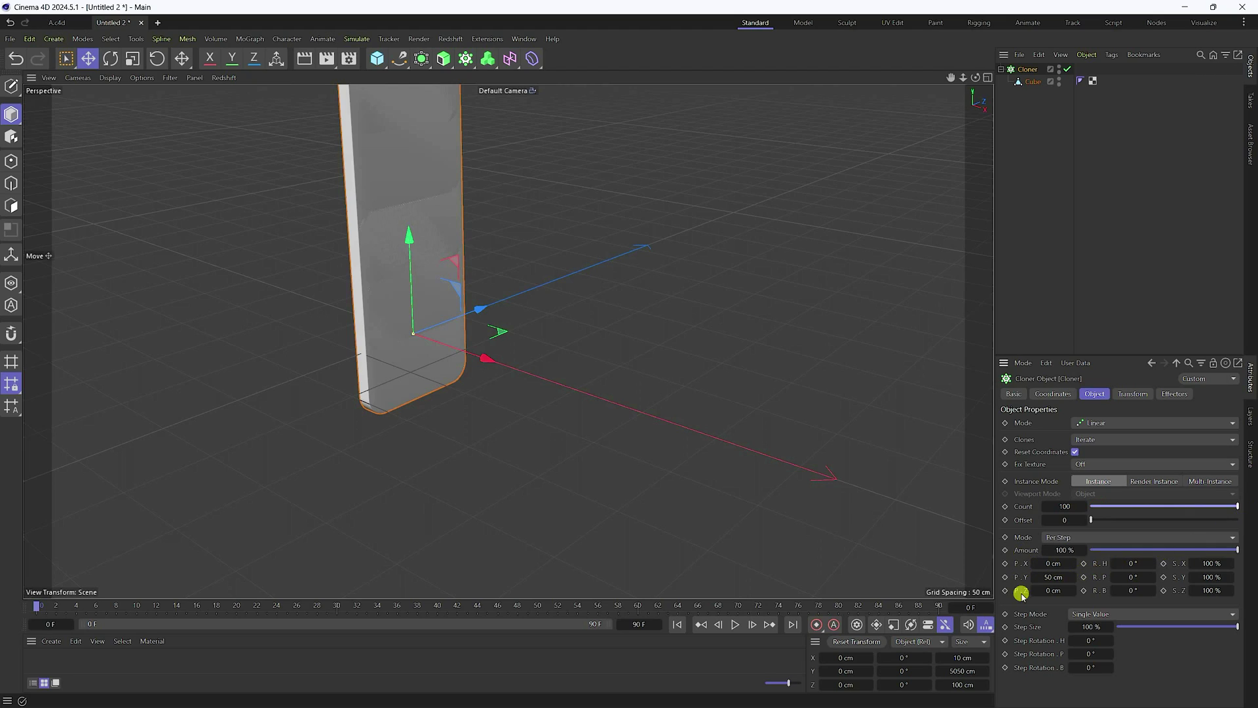
pyautogui.moveTo(1044, 576); pyautogui.dragTo(1050, 564)
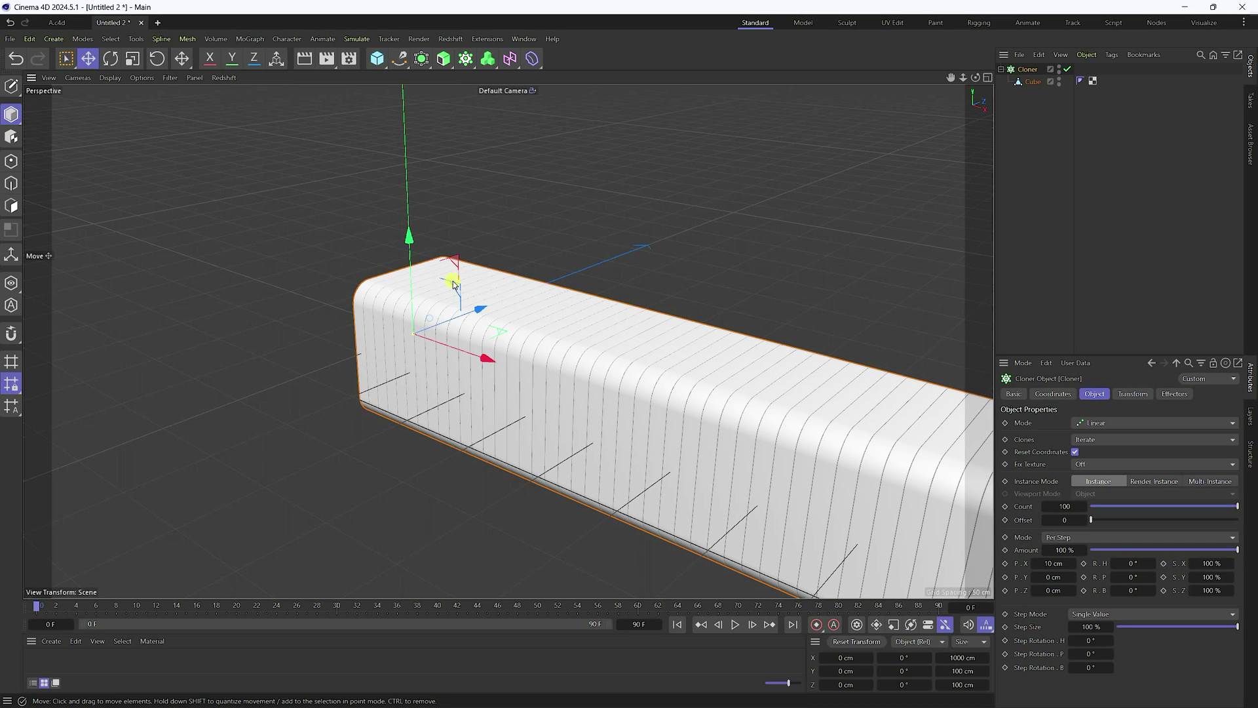
pyautogui.click(581, 217)
pyautogui.keyDown('alt'); pyautogui.moveTo(431, 308); pyautogui.dragTo(51, 58, button='right'); pyautogui.keyUp('alt')
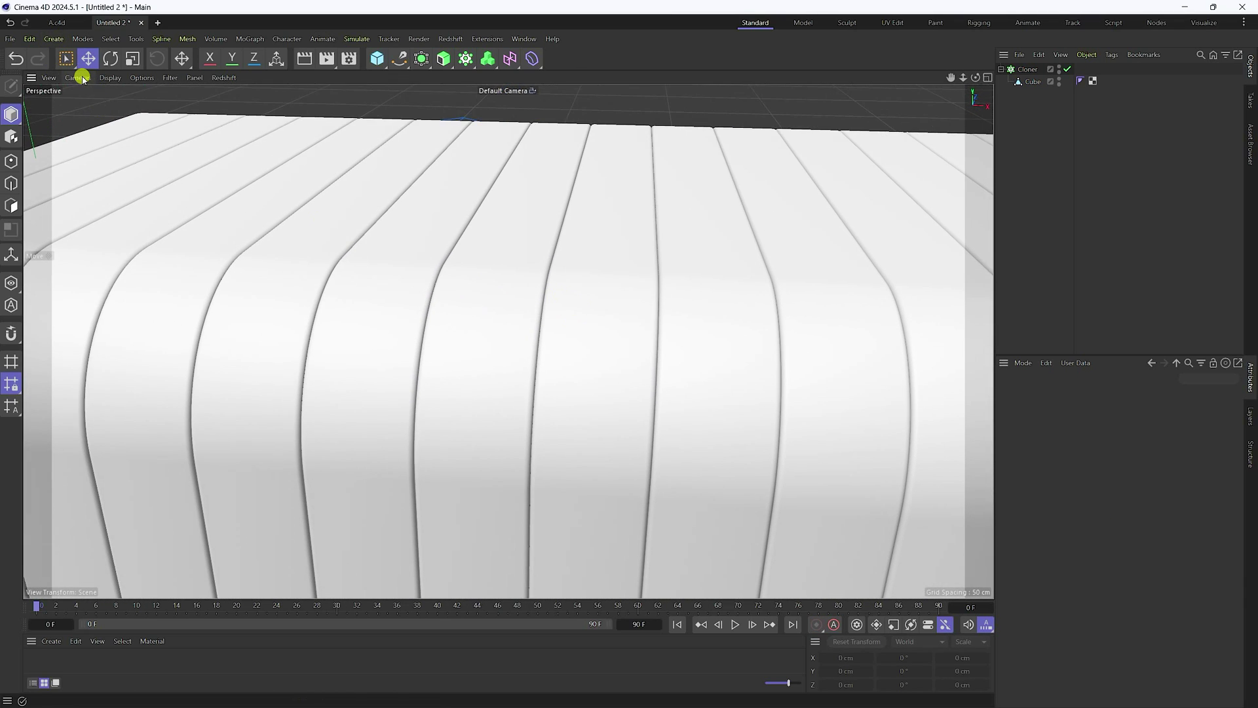
# - Switch the perspective viewport's display to Gouraud Shading (Lines) to show the segment wireframes
pyautogui.click(77, 77)
pyautogui.moveTo(110, 77)
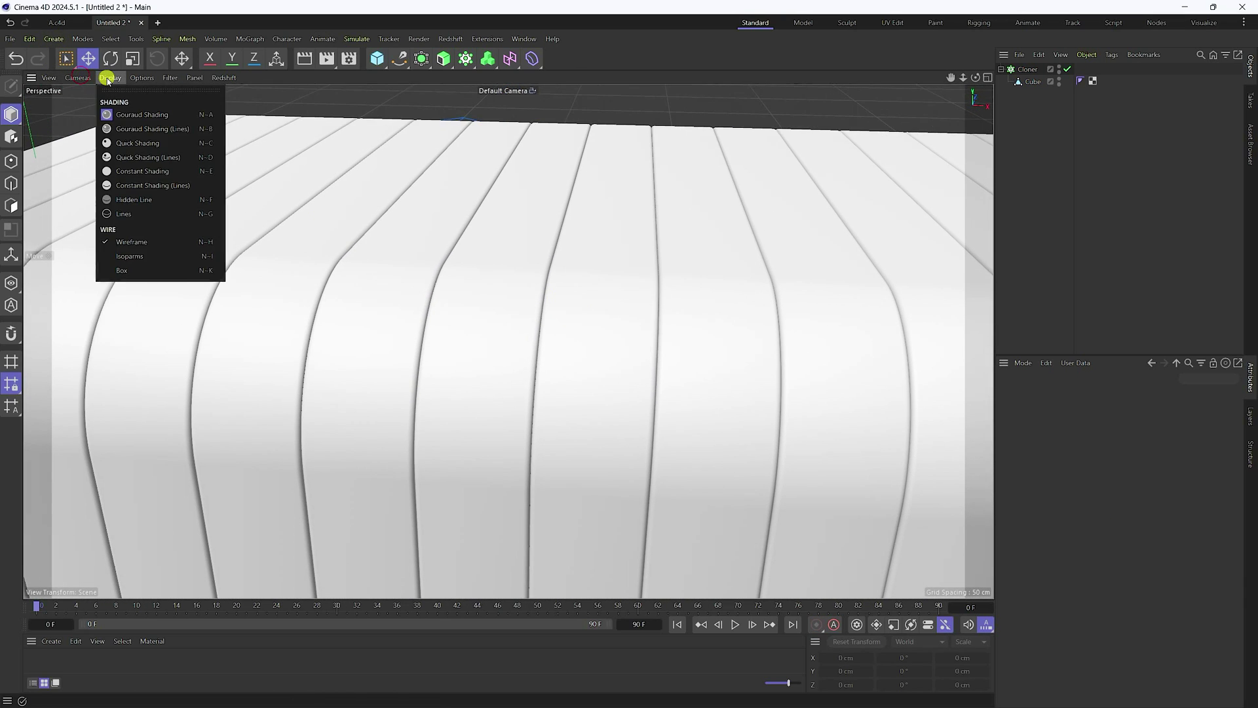
pyautogui.click(126, 129)
pyautogui.moveTo(308, 267)
pyautogui.keyDown('alt'); pyautogui.mouseDown(button='right')
pyautogui.moveTo(407, 292)
pyautogui.moveTo(435, 259)
pyautogui.moveTo(498, 357)
pyautogui.mouseUp(button='right'); pyautogui.keyUp('alt')
# - Select the Cloner and increase its count to 200
pyautogui.click(1032, 73)
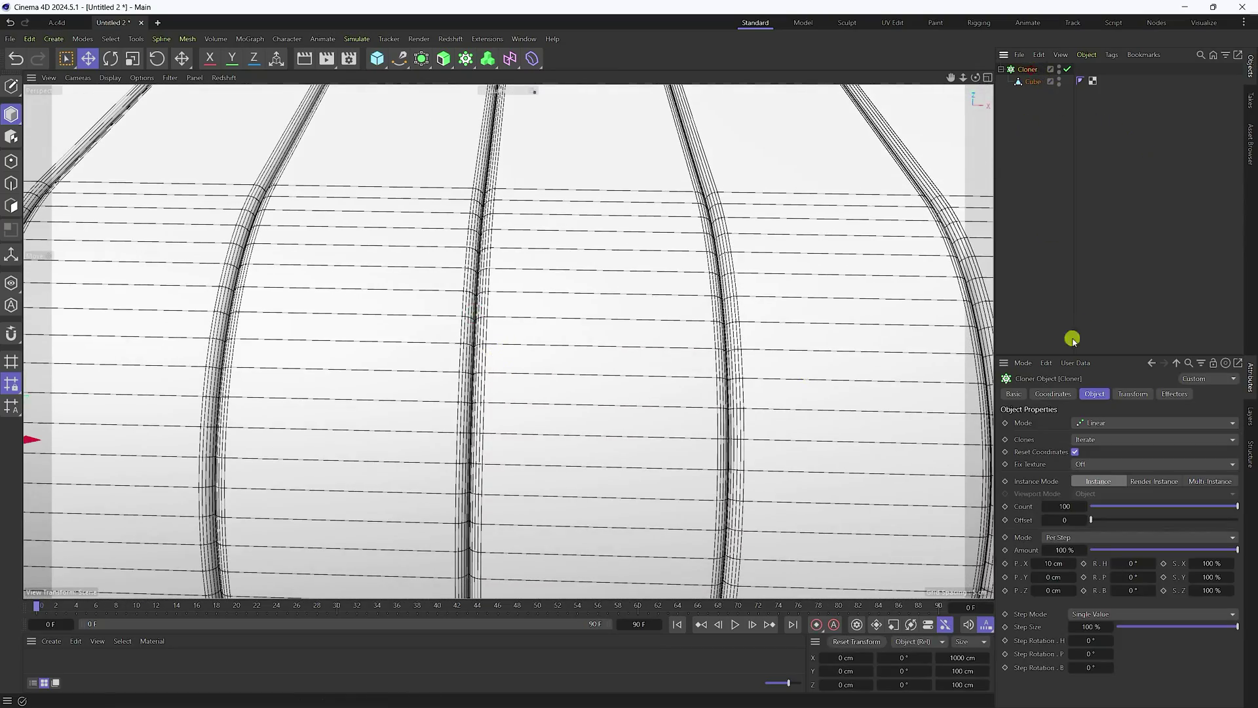
pyautogui.click(1072, 567)
pyautogui.click(1033, 563)
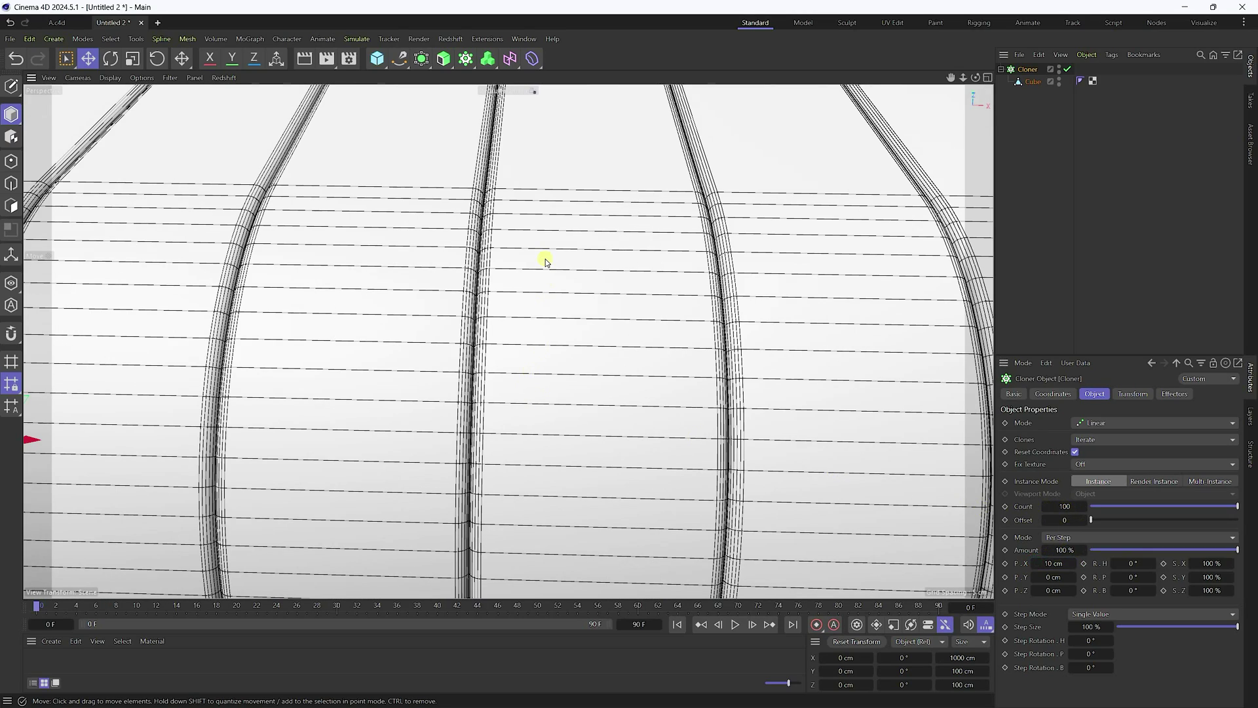
pyautogui.press('h')
pyautogui.keyDown('alt'); pyautogui.moveTo(639, 329); pyautogui.dragTo(343, 365); pyautogui.keyUp('alt')
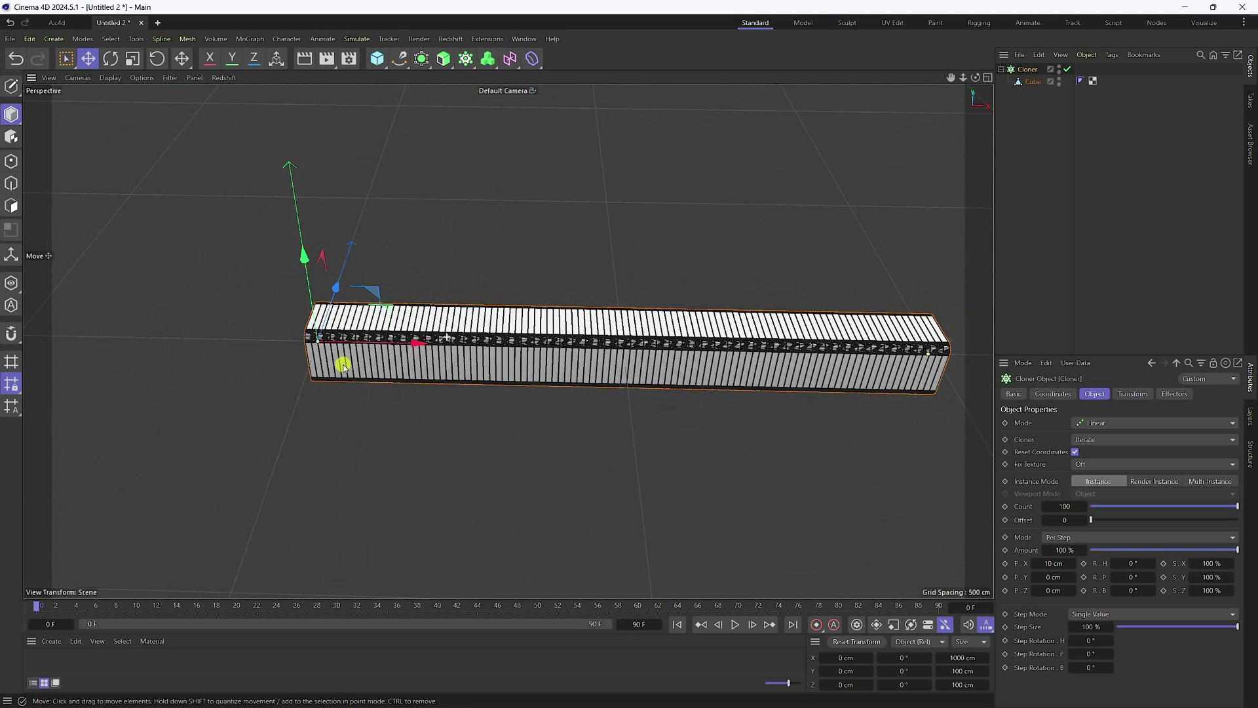
pyautogui.keyDown('alt'); pyautogui.moveTo(343, 365); pyautogui.dragTo(839, 478, button='right'); pyautogui.keyUp('alt')
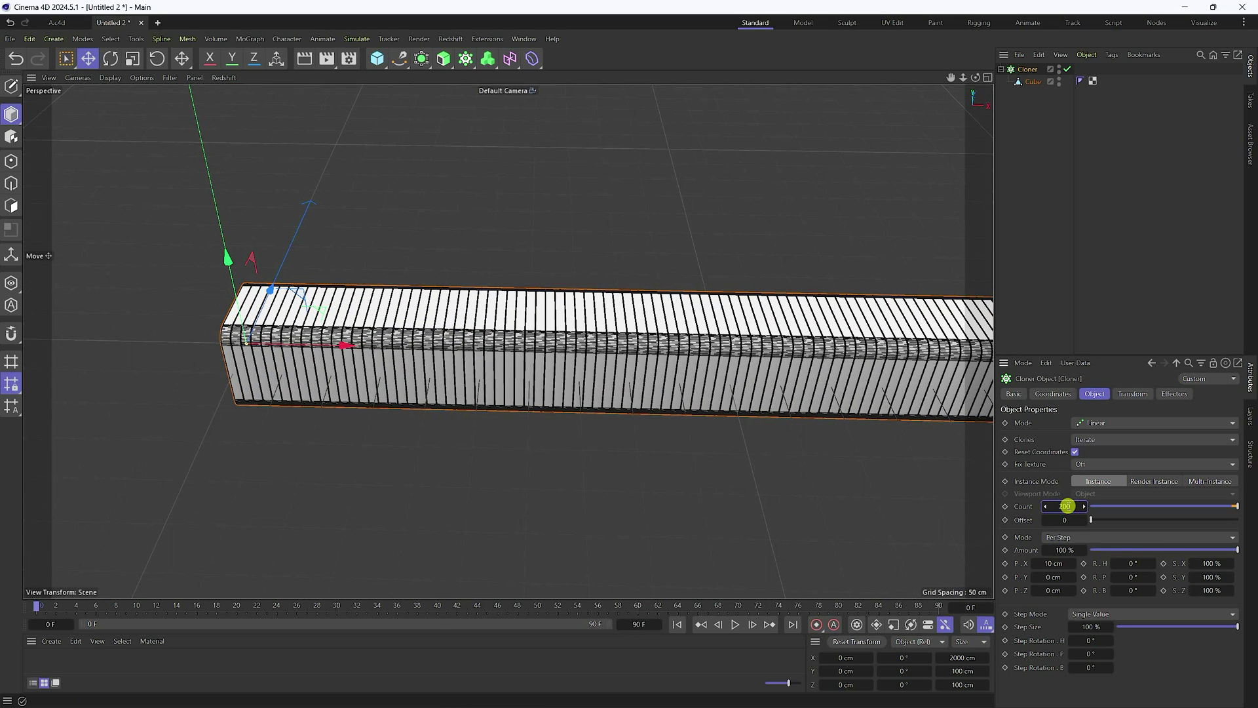
# - Shift the row of clones by setting the Cloner's P.X coordinate to -500 cm
pyautogui.click(1051, 393)
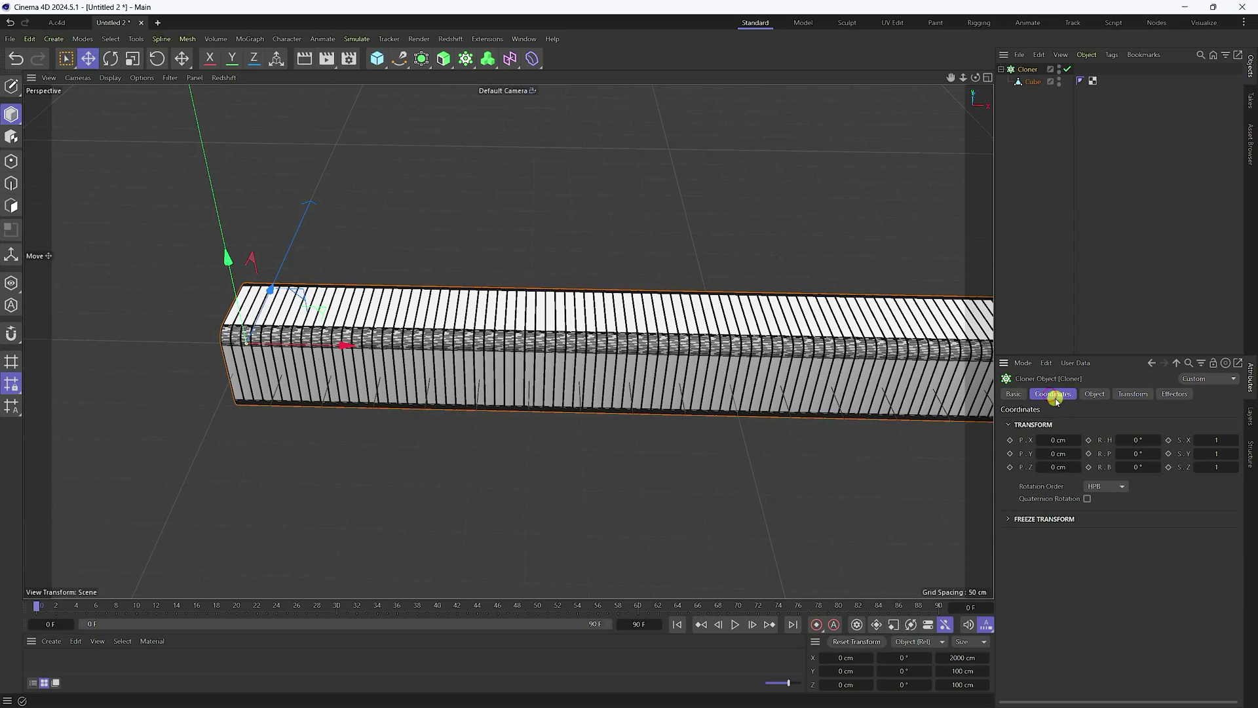
pyautogui.moveTo(1062, 439); pyautogui.dragTo(1055, 441)
pyautogui.keyDown('alt'); pyautogui.moveTo(552, 383); pyautogui.dragTo(750, 399); pyautogui.keyUp('alt')
pyautogui.doubleClick(1050, 441)
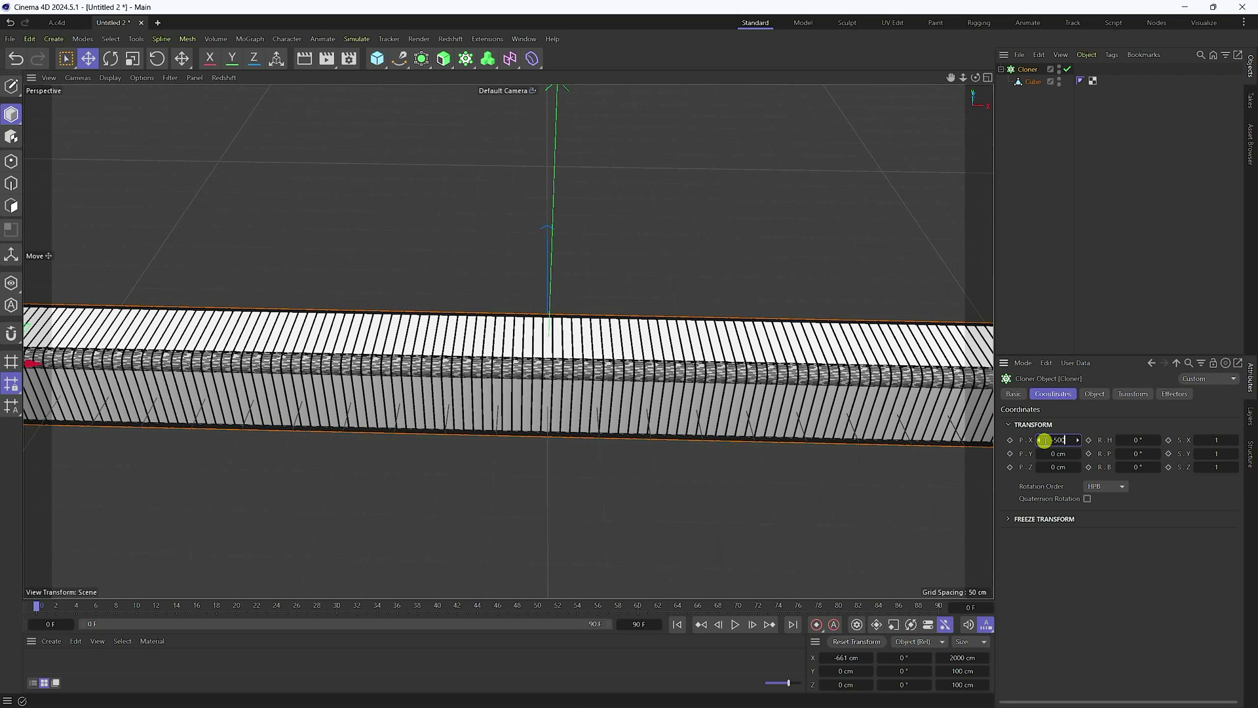
pyautogui.press('Return')
pyautogui.keyDown('alt'); pyautogui.moveTo(619, 368); pyautogui.dragTo(656, 348, button='right'); pyautogui.keyUp('alt')
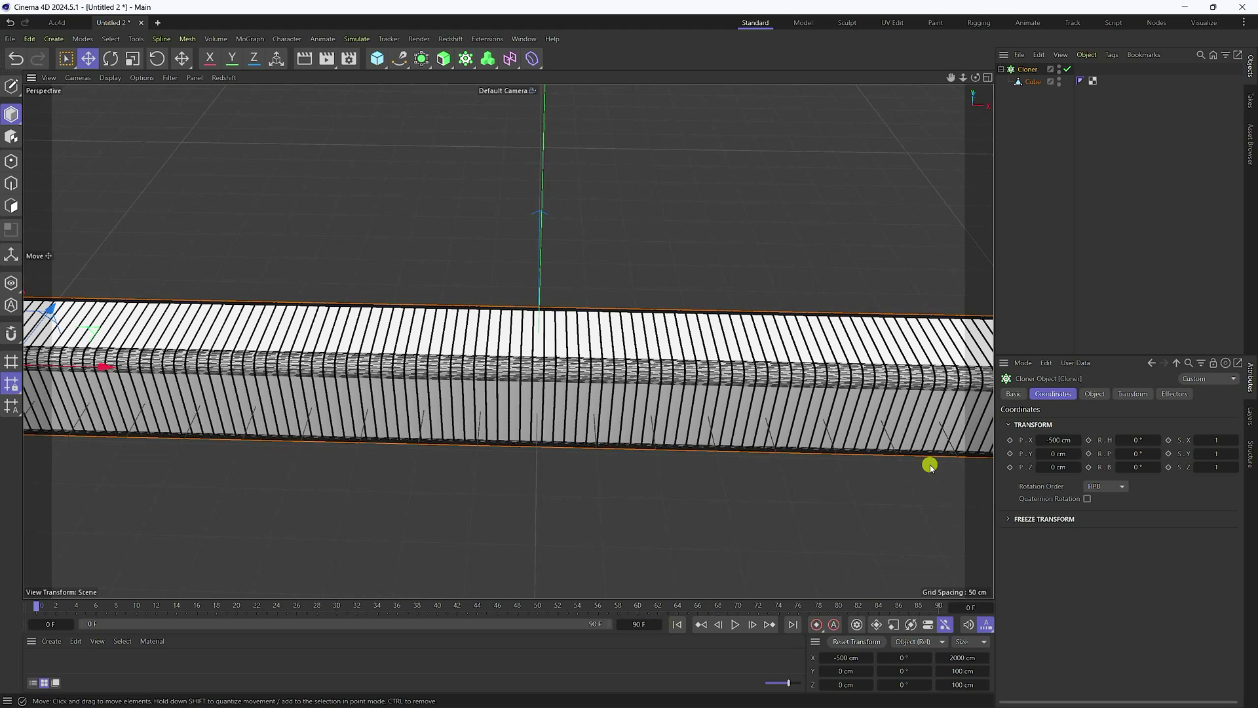
# - Set the project frame rate to 60 FPS and the timeline's end frame to 195
pyautogui.click(1022, 364)
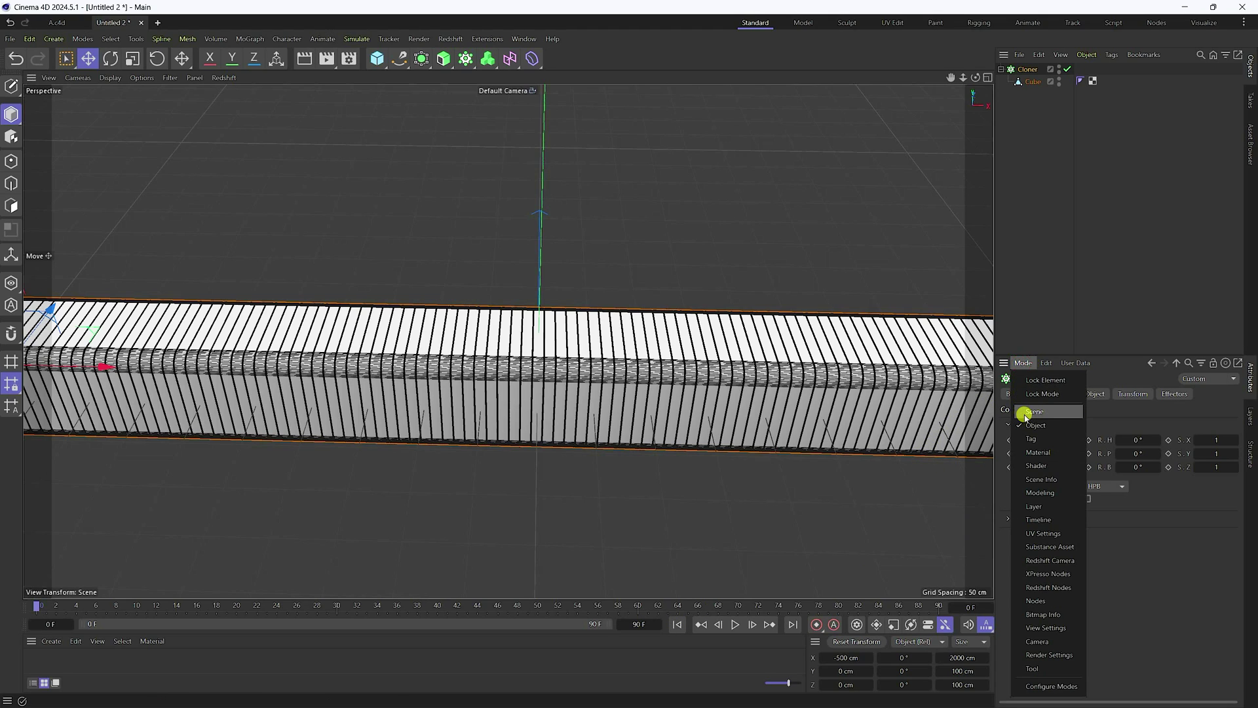
pyautogui.click(1049, 412)
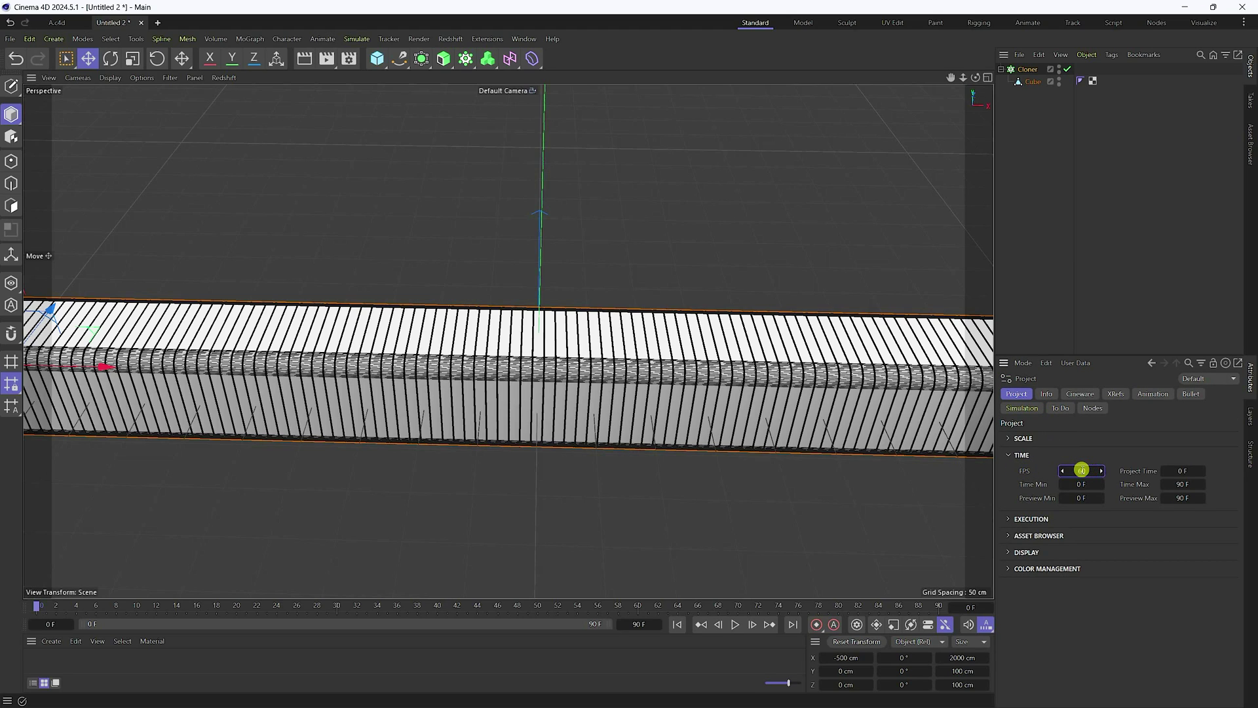
pyautogui.press('Return')
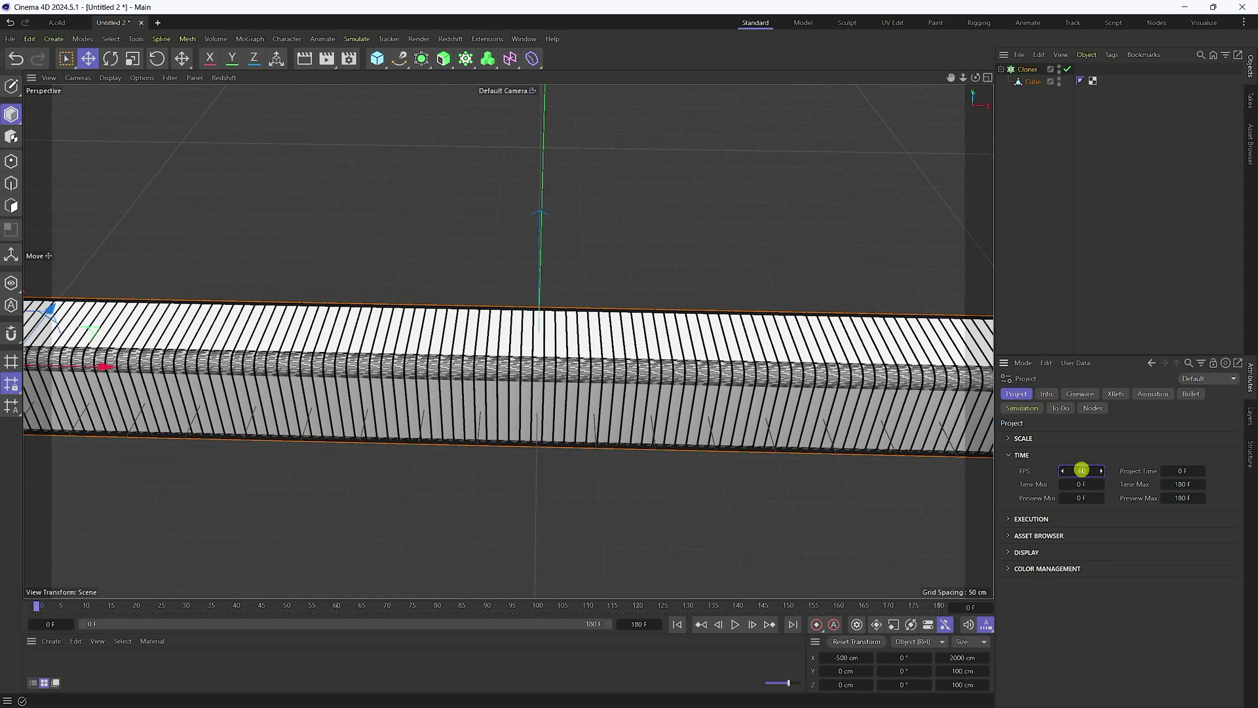
pyautogui.click(637, 625)
pyautogui.press('Return')
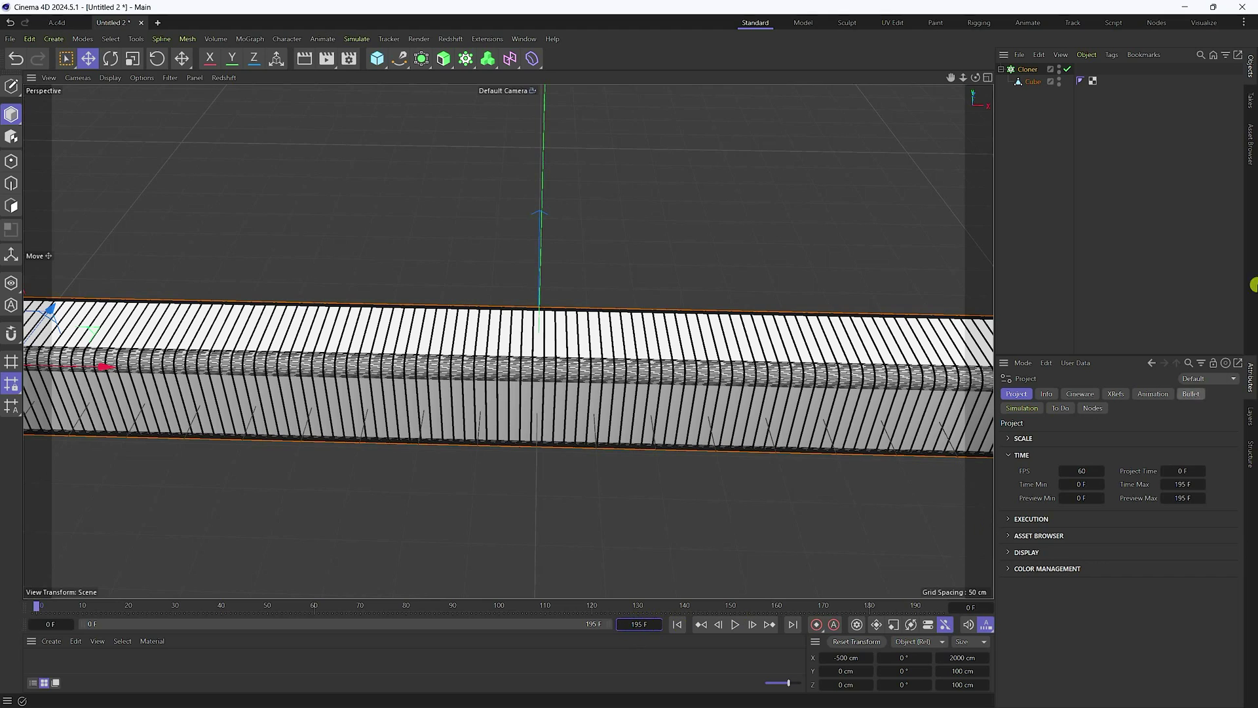
# - Keyframe the Cloner's P.X at -500 cm on frame 0 and -700 cm on frame 195, then preview the animation and rewind
pyautogui.click(1027, 69)
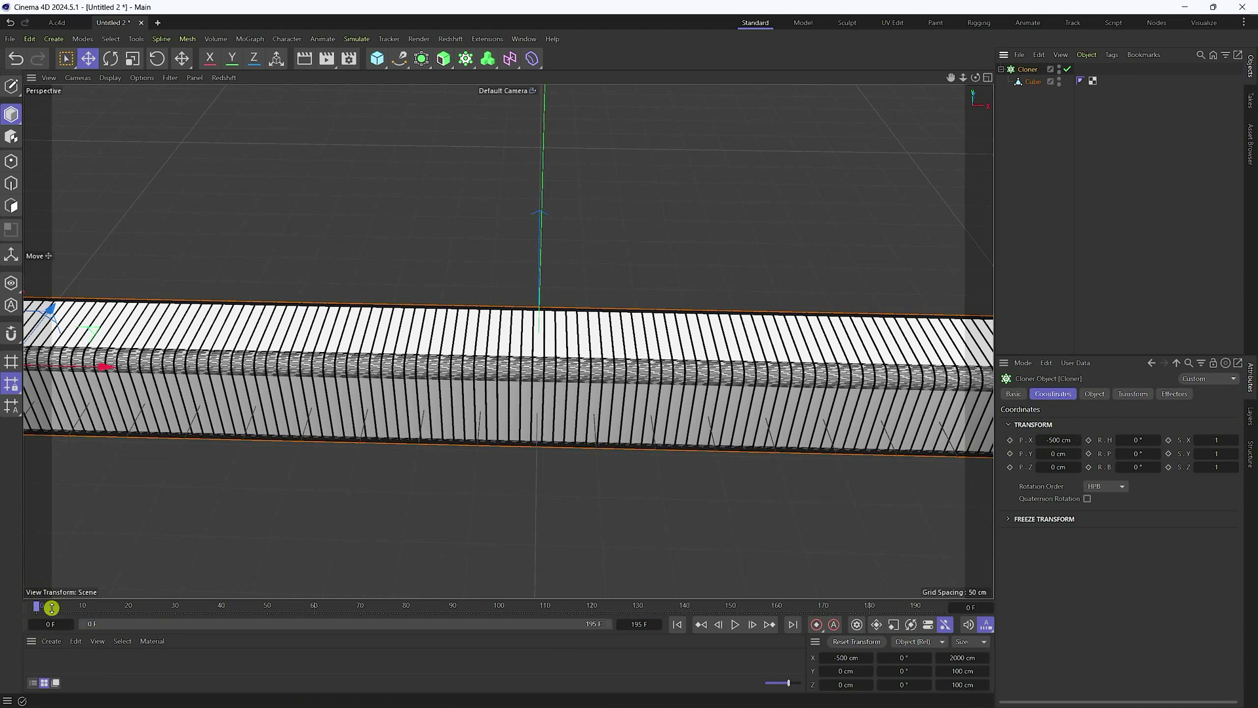
pyautogui.click(1010, 440)
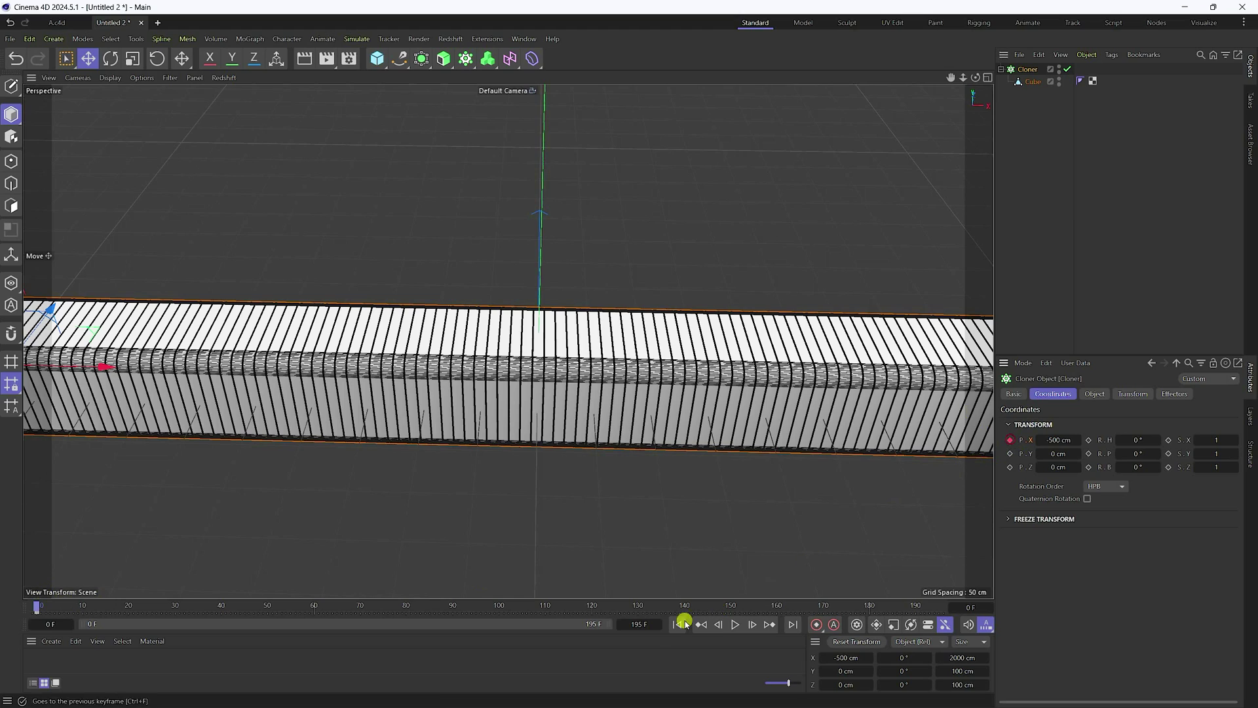
pyautogui.click(793, 626)
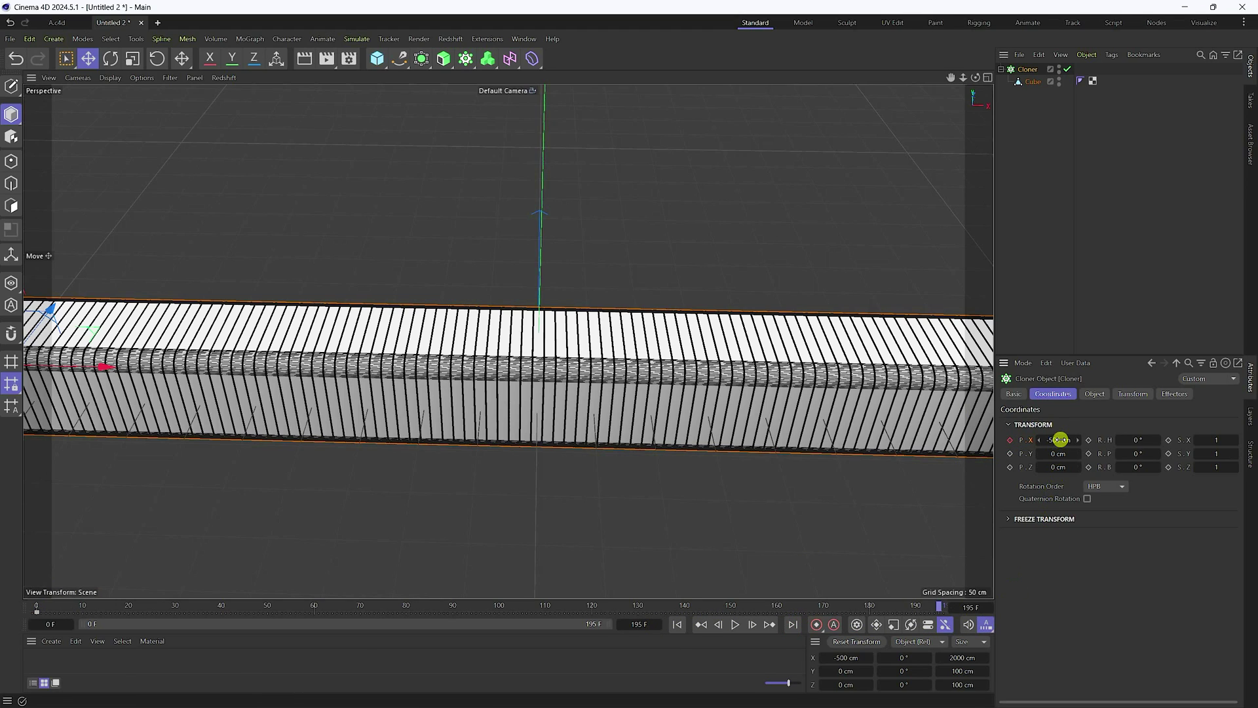
pyautogui.moveTo(1058, 440); pyautogui.dragTo(1053, 440)
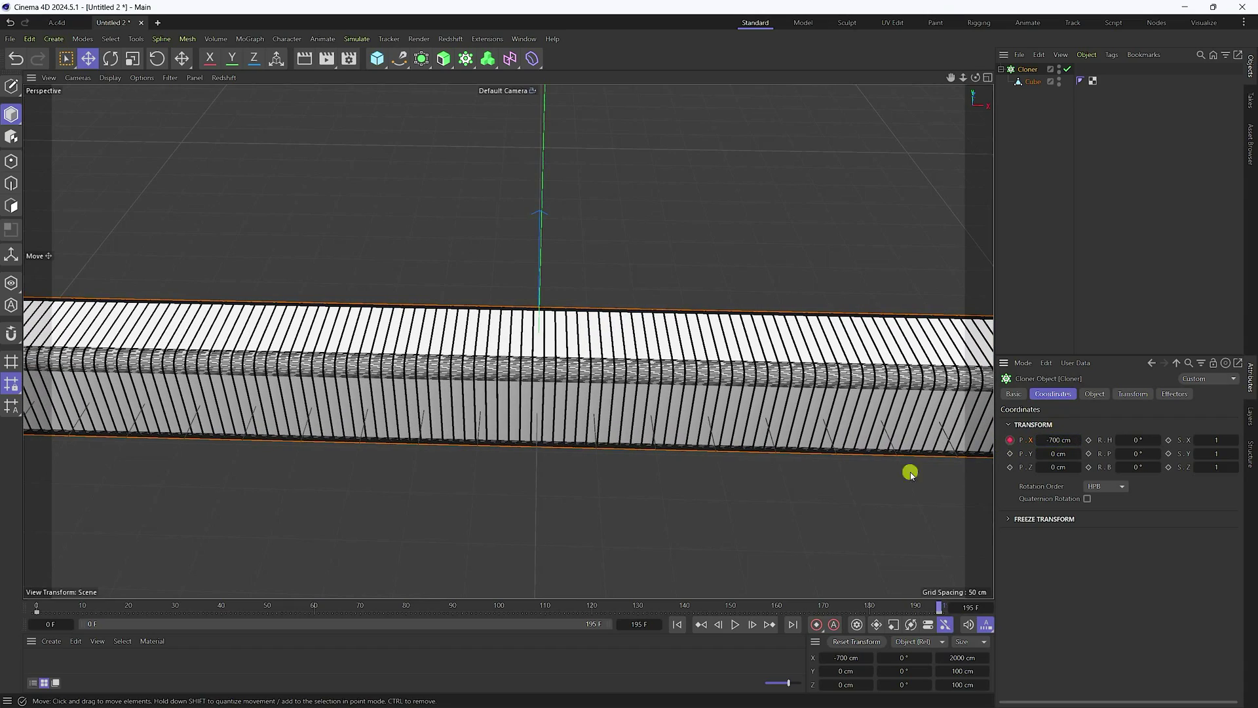
pyautogui.click(678, 624)
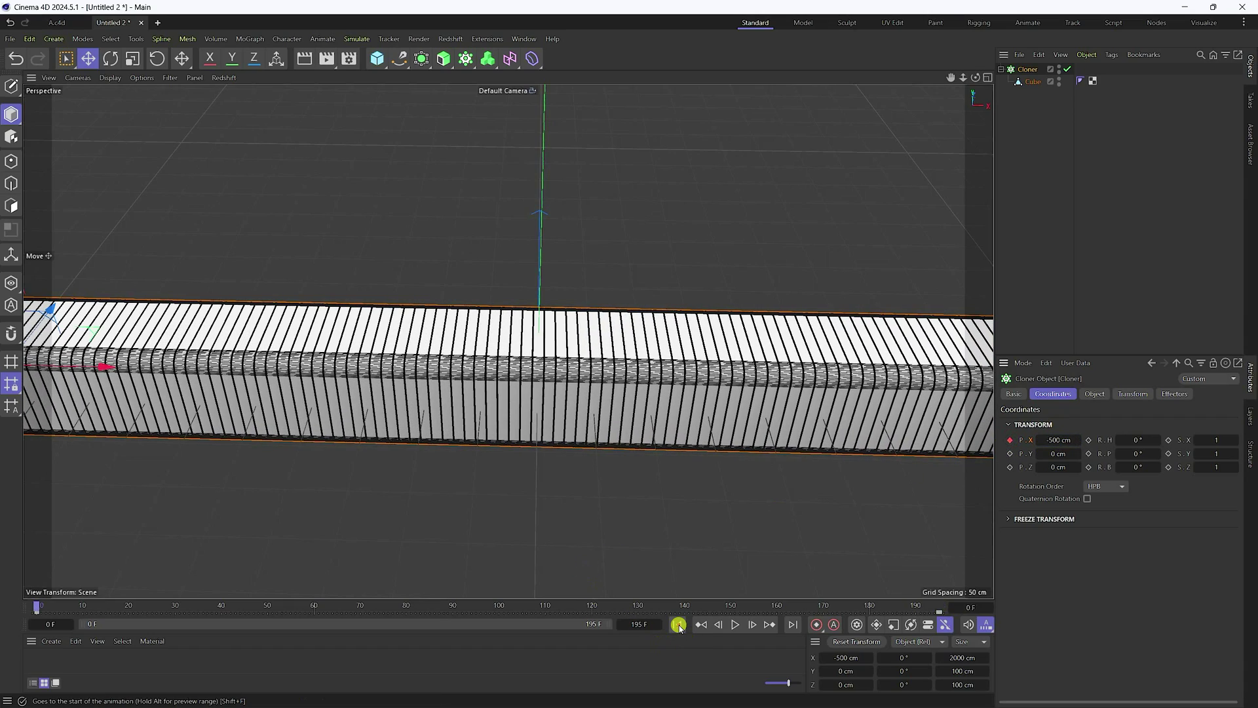
pyautogui.click(734, 624)
pyautogui.scroll(5, 558, 373)
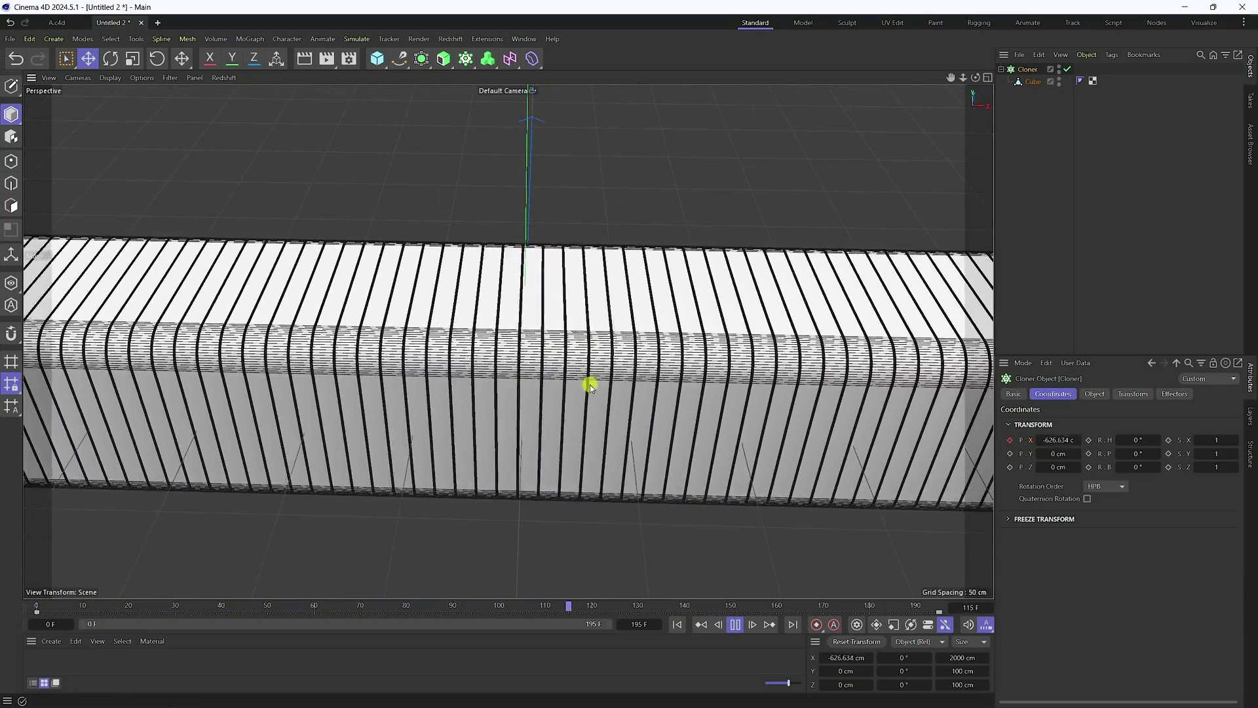
pyautogui.click(734, 625)
pyautogui.click(676, 625)
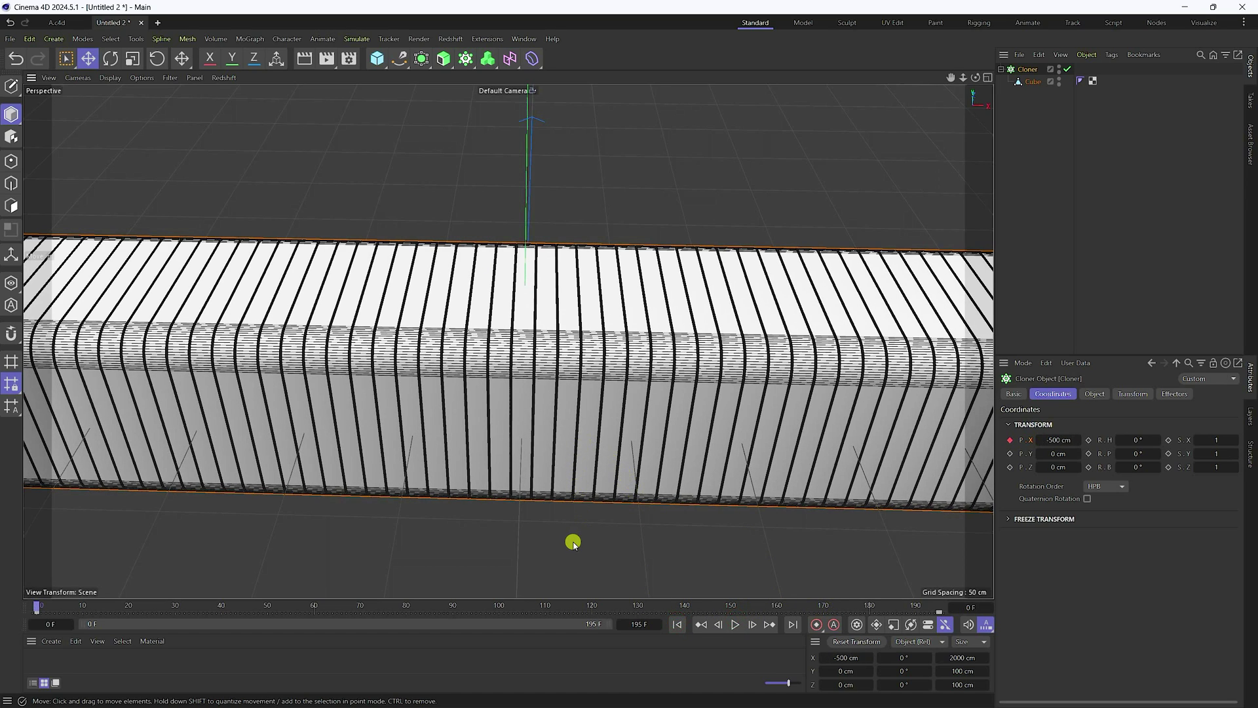
# - Make both Cloner position keys linear in the F-Curve timeline, close it, play the animation and return to frame 0
pyautogui.keyDown('alt'); pyautogui.moveTo(573, 543); pyautogui.dragTo(567, 562, button='middle'); pyautogui.keyUp('alt')
pyautogui.click(524, 38)
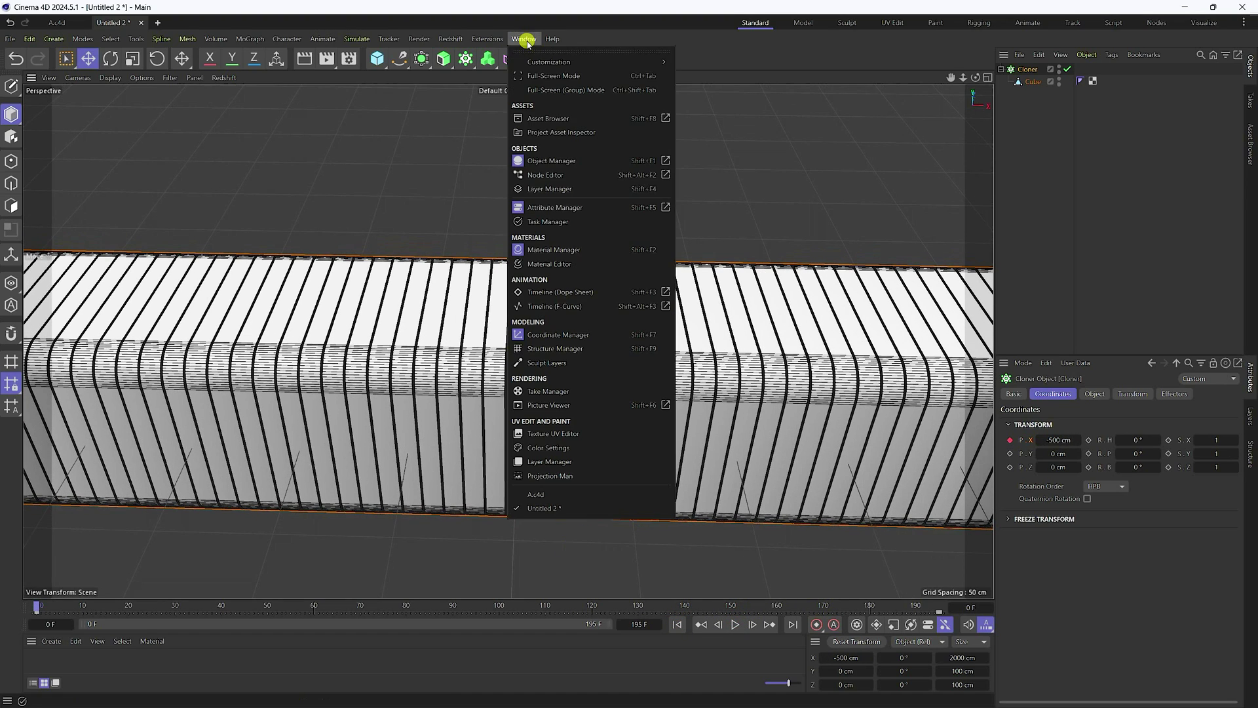
pyautogui.click(555, 306)
pyautogui.scroll(-3, 759, 342)
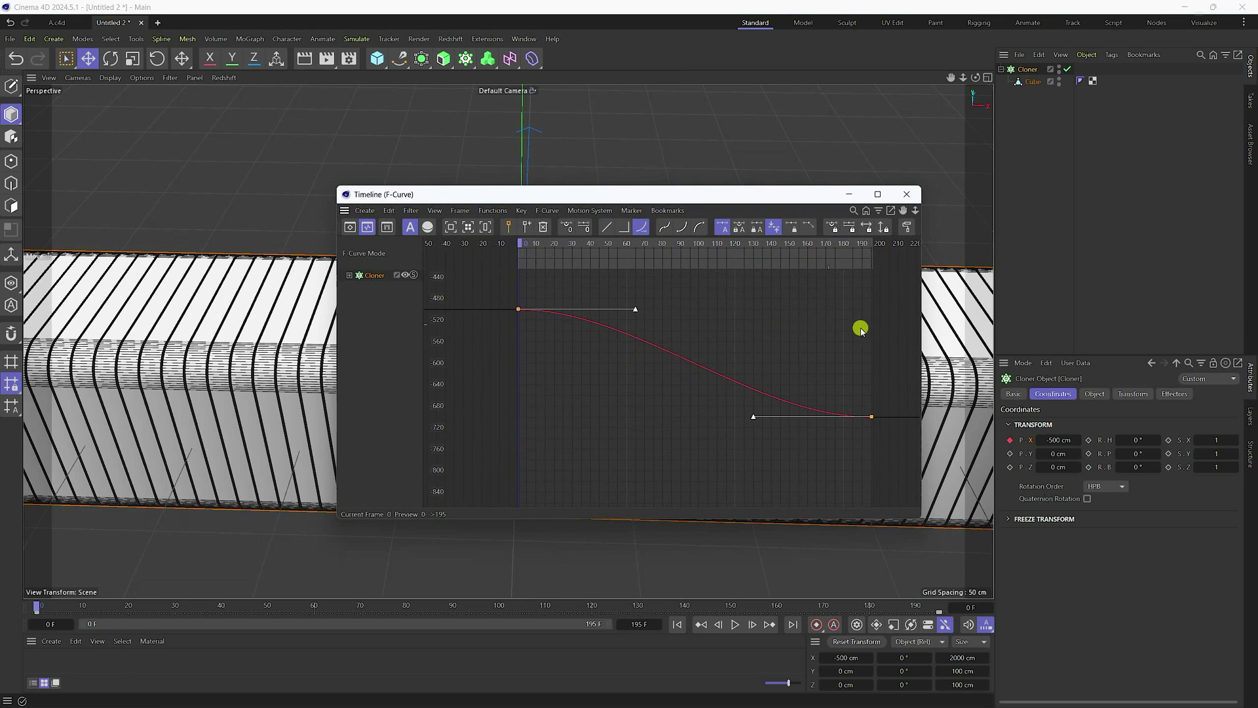
pyautogui.moveTo(886, 283); pyautogui.dragTo(493, 486)
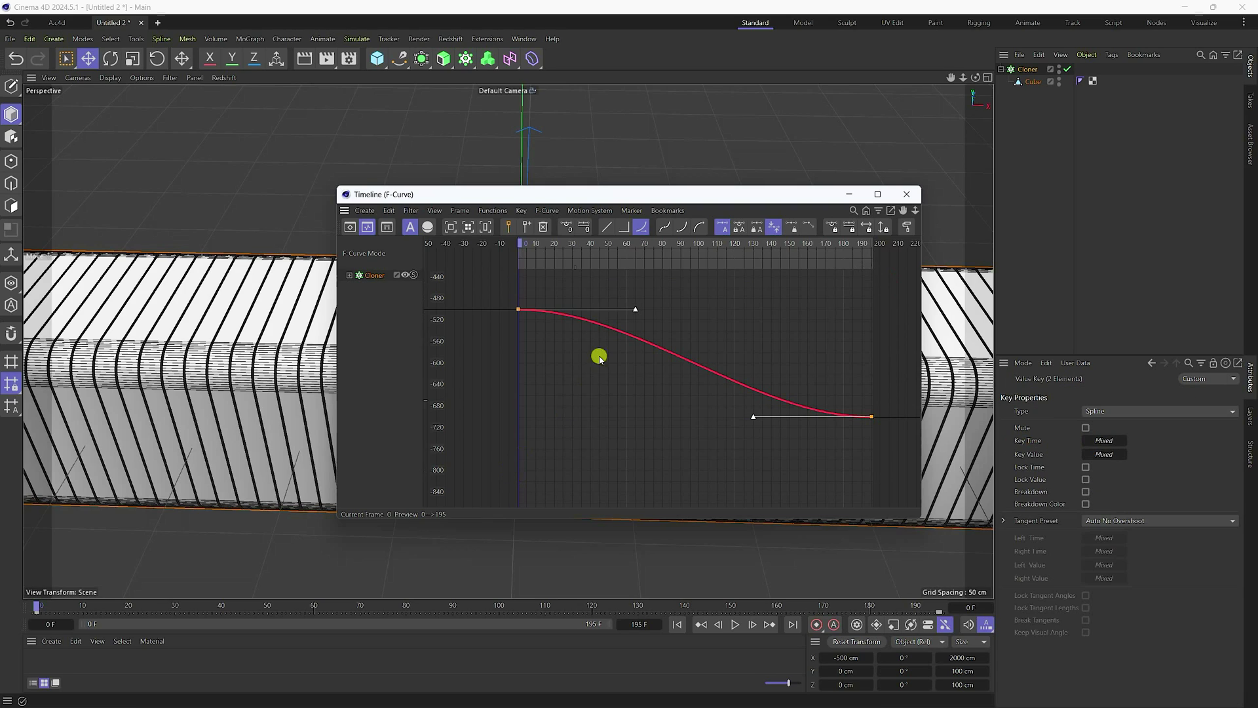
pyautogui.click(609, 229)
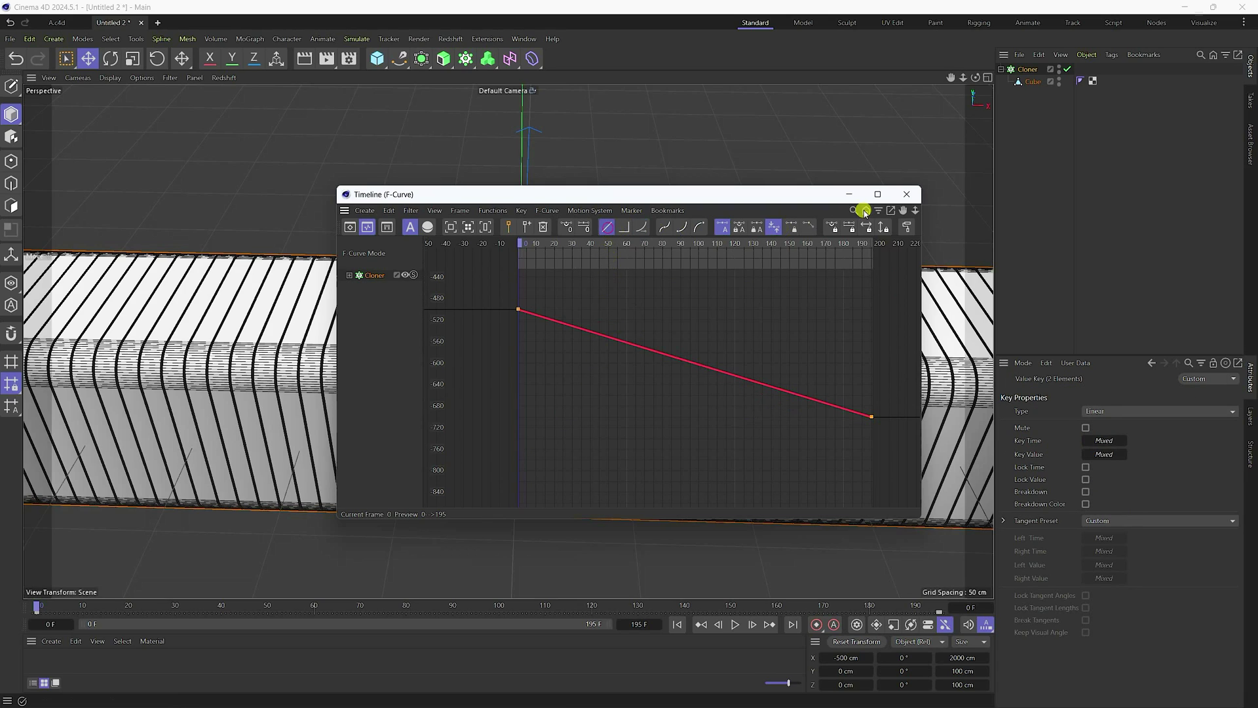
pyautogui.click(905, 194)
pyautogui.click(736, 624)
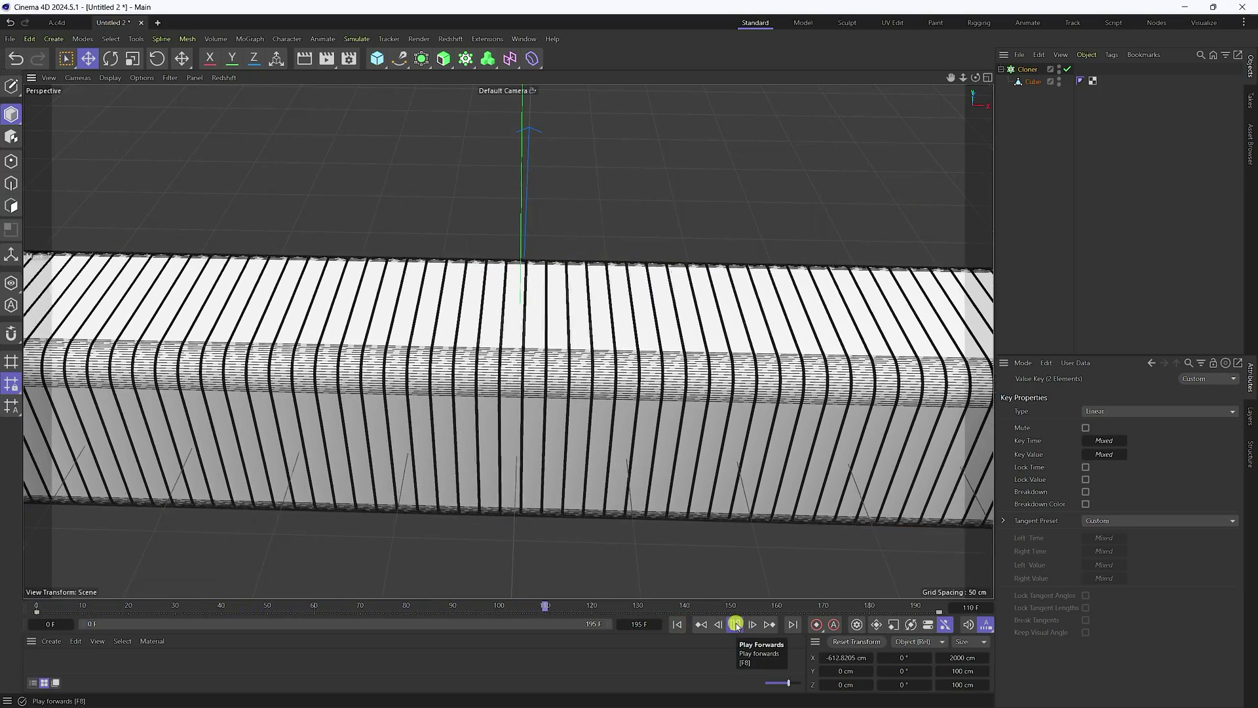
pyautogui.click(677, 624)
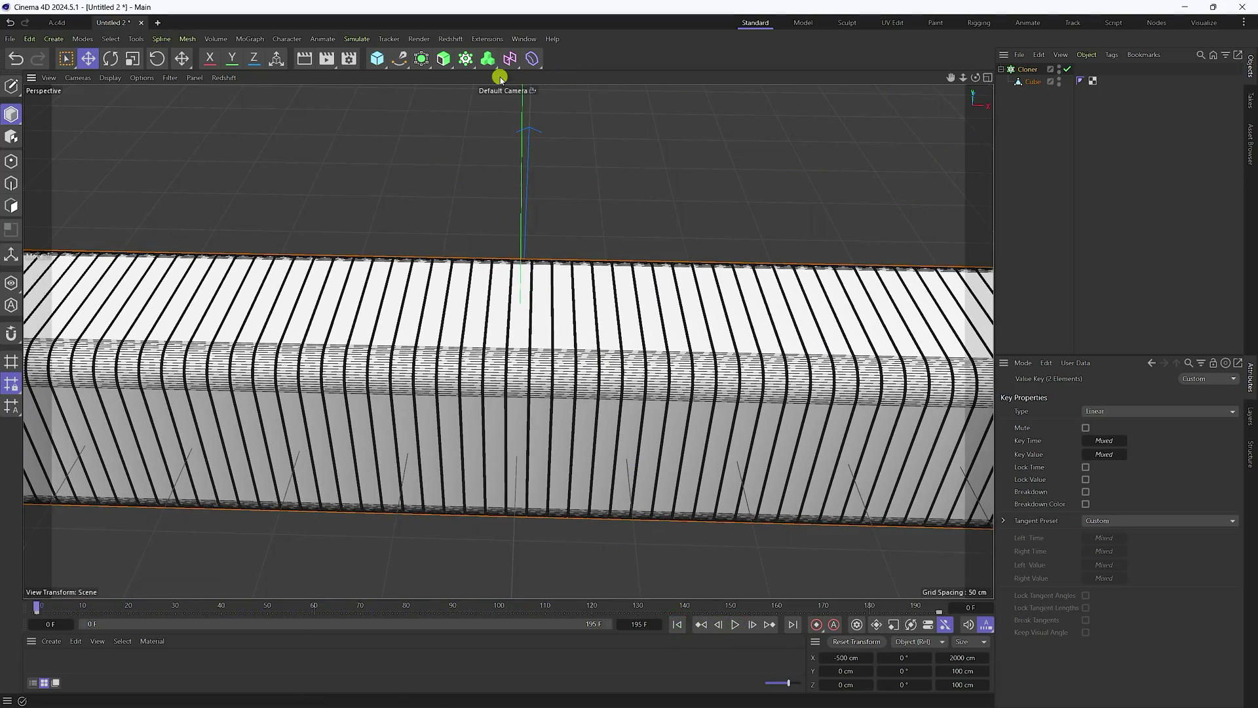
# - Add a Sphere and, working in the Right view, set its radius to 40 cm and its segments to 51
pyautogui.click(377, 59)
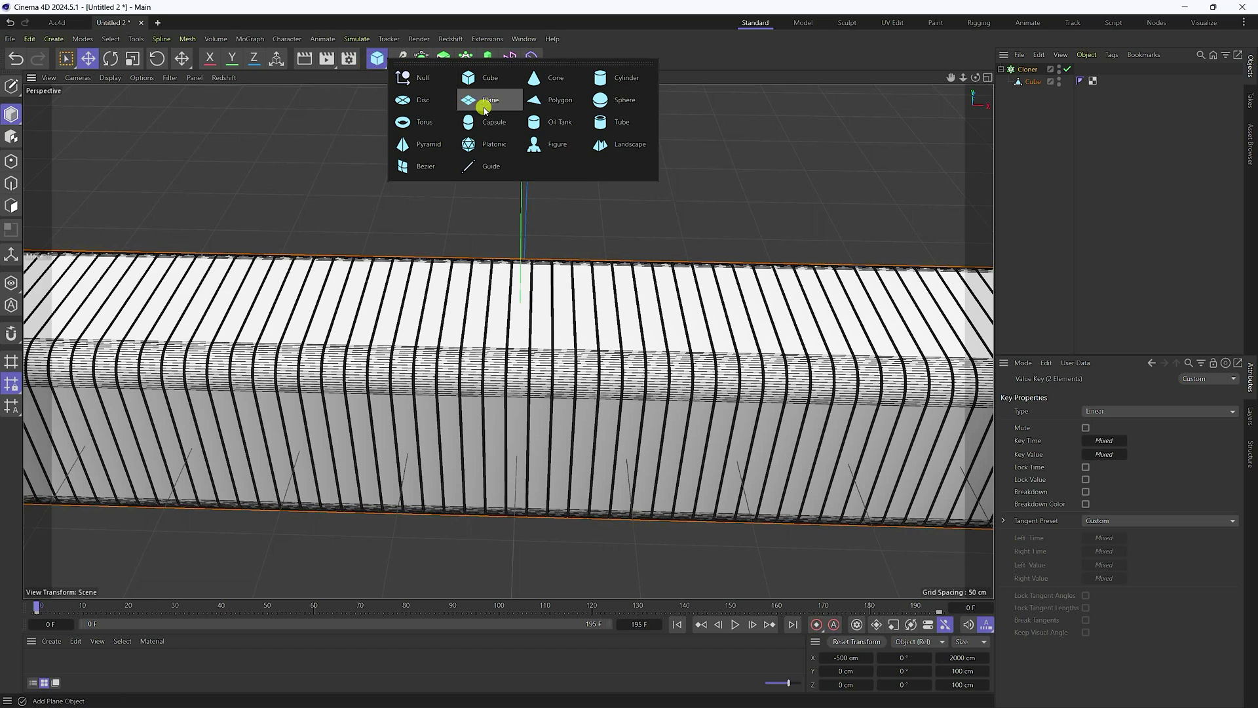
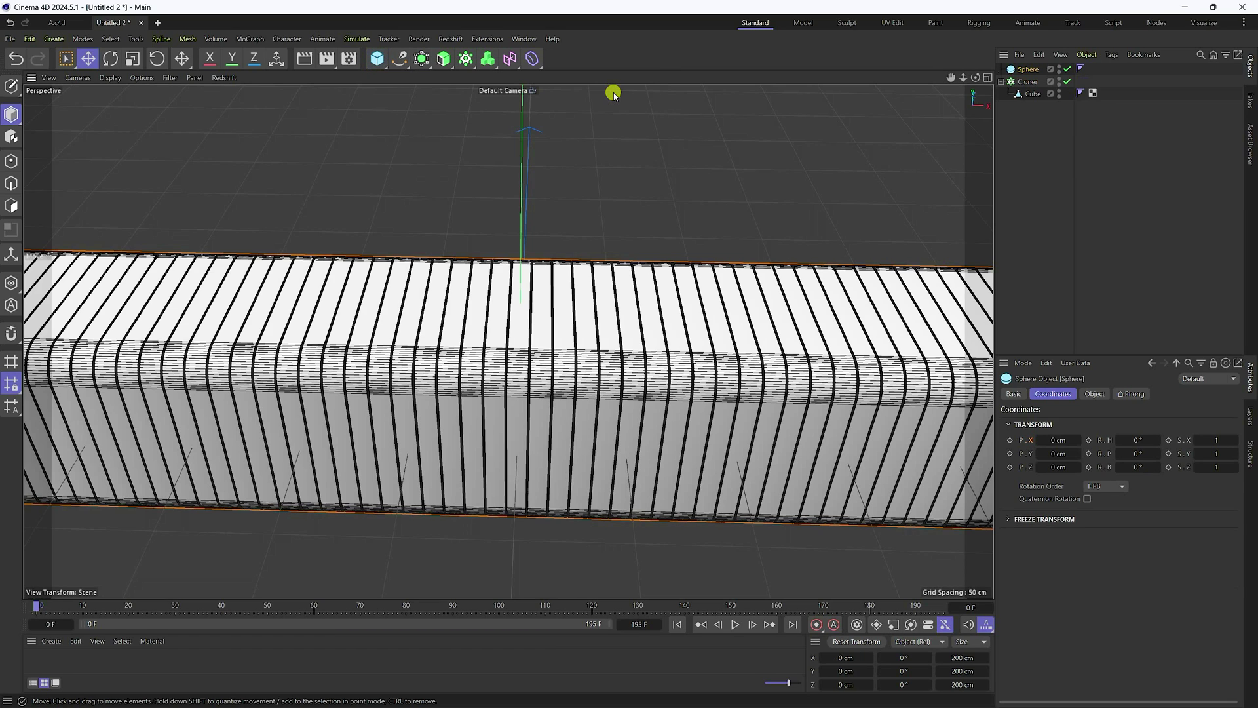
pyautogui.middleClick(564, 284)
pyautogui.press('F1')
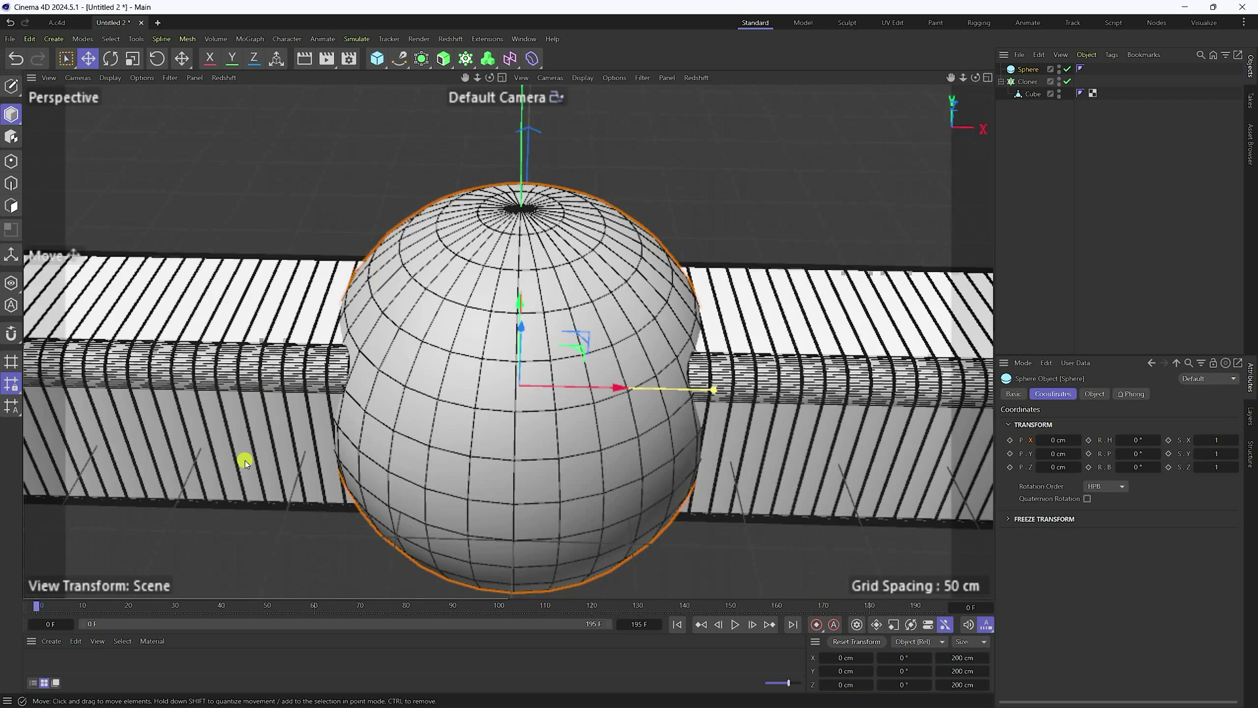
pyautogui.press('F3')
pyautogui.scroll(5, 518, 328)
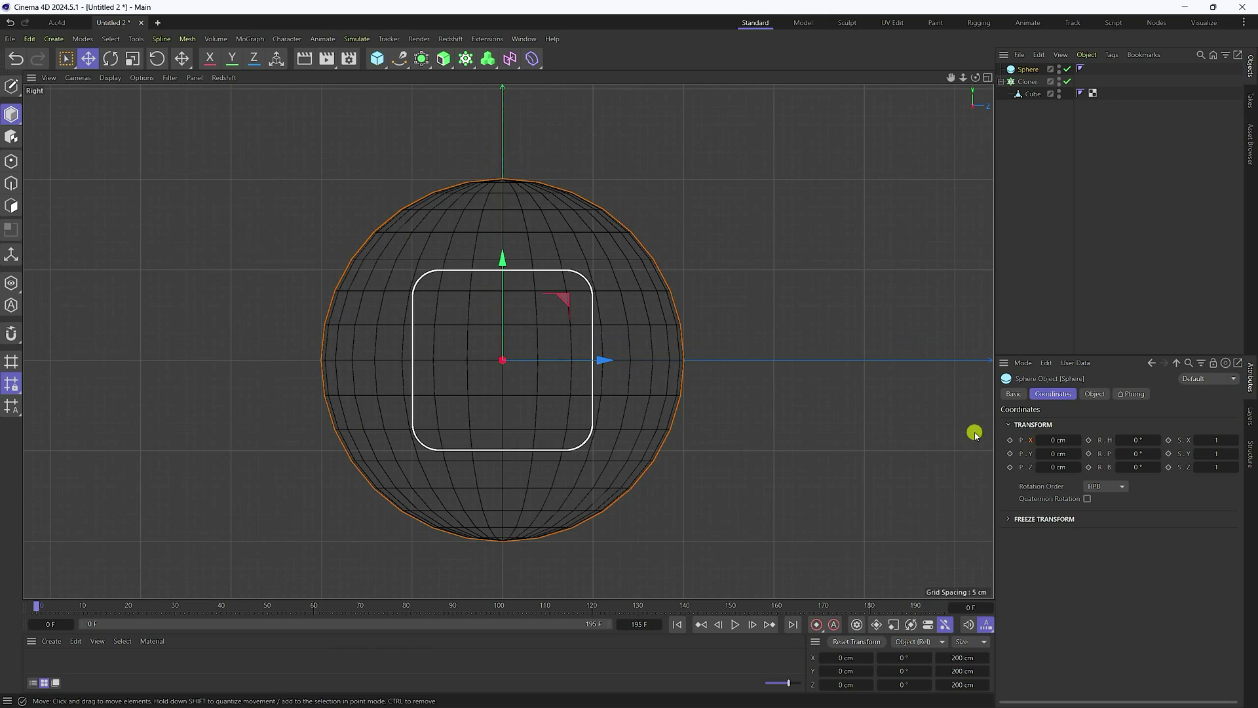
pyautogui.click(1094, 394)
pyautogui.moveTo(1082, 422); pyautogui.dragTo(1072, 429)
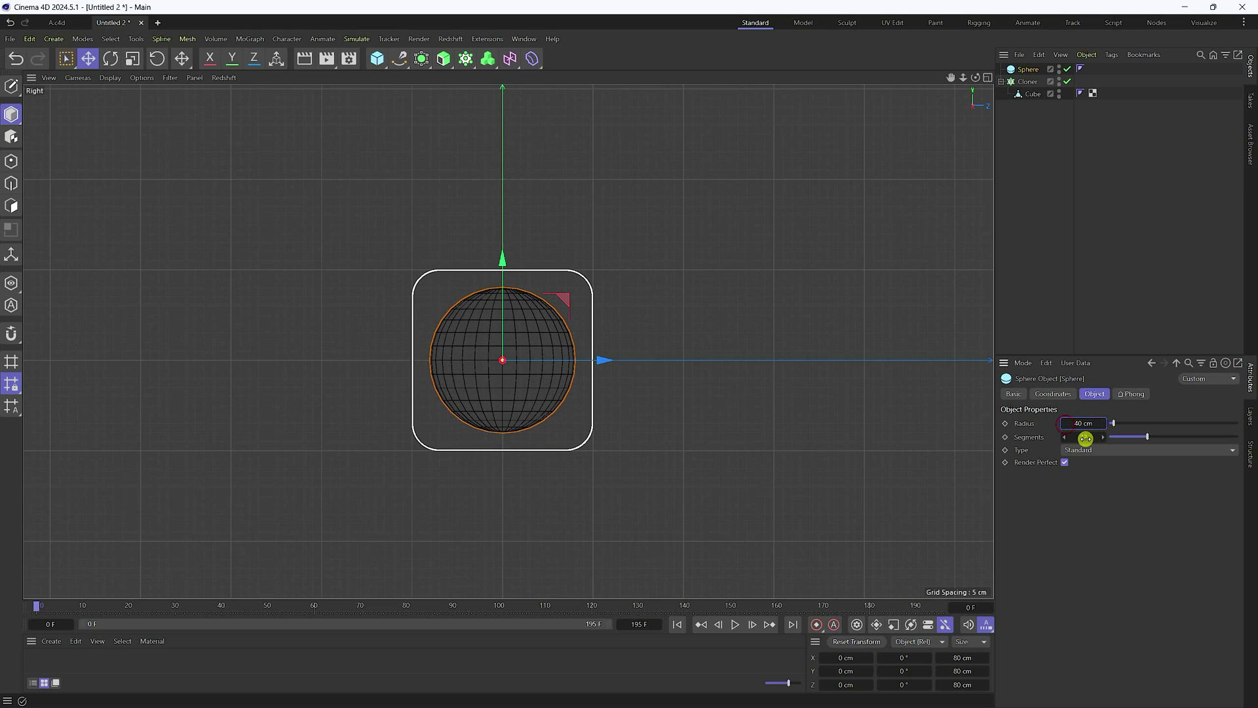
pyautogui.scroll(3, 693, 360)
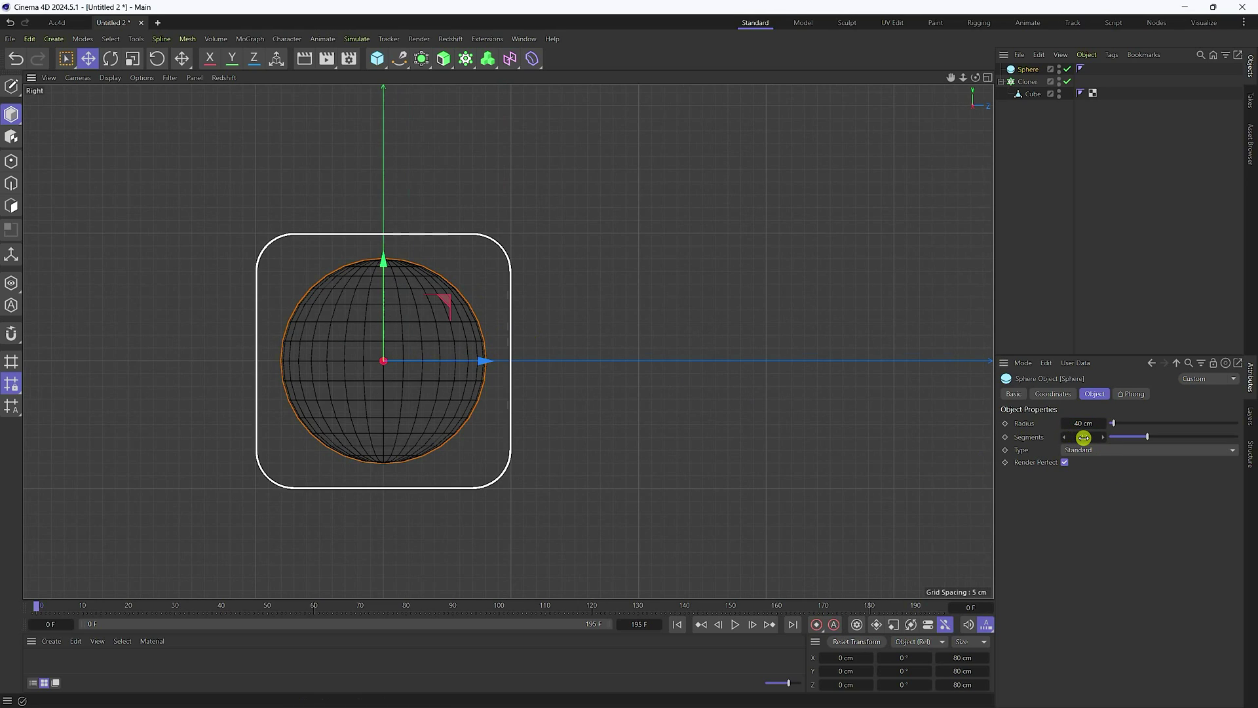
pyautogui.press('Return')
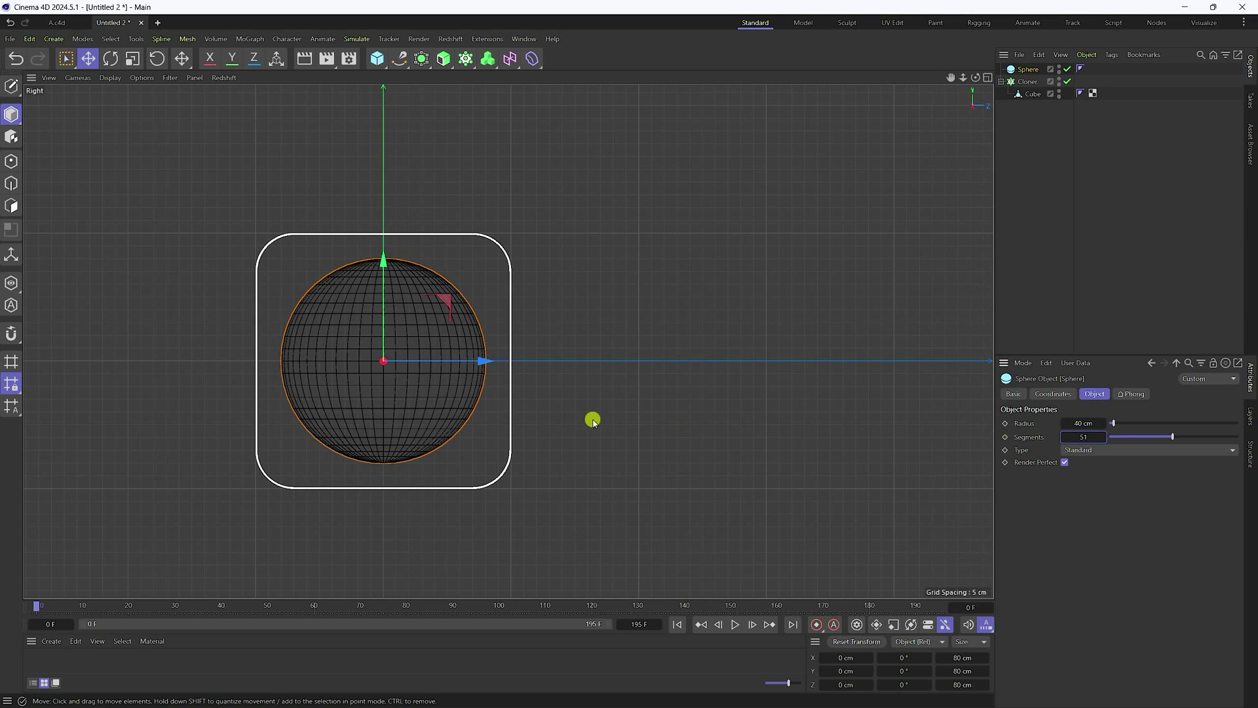
# - Raise the sphere onto the top of the plates with P.Y at 90 cm, and return to the Perspective view
pyautogui.click(1052, 394)
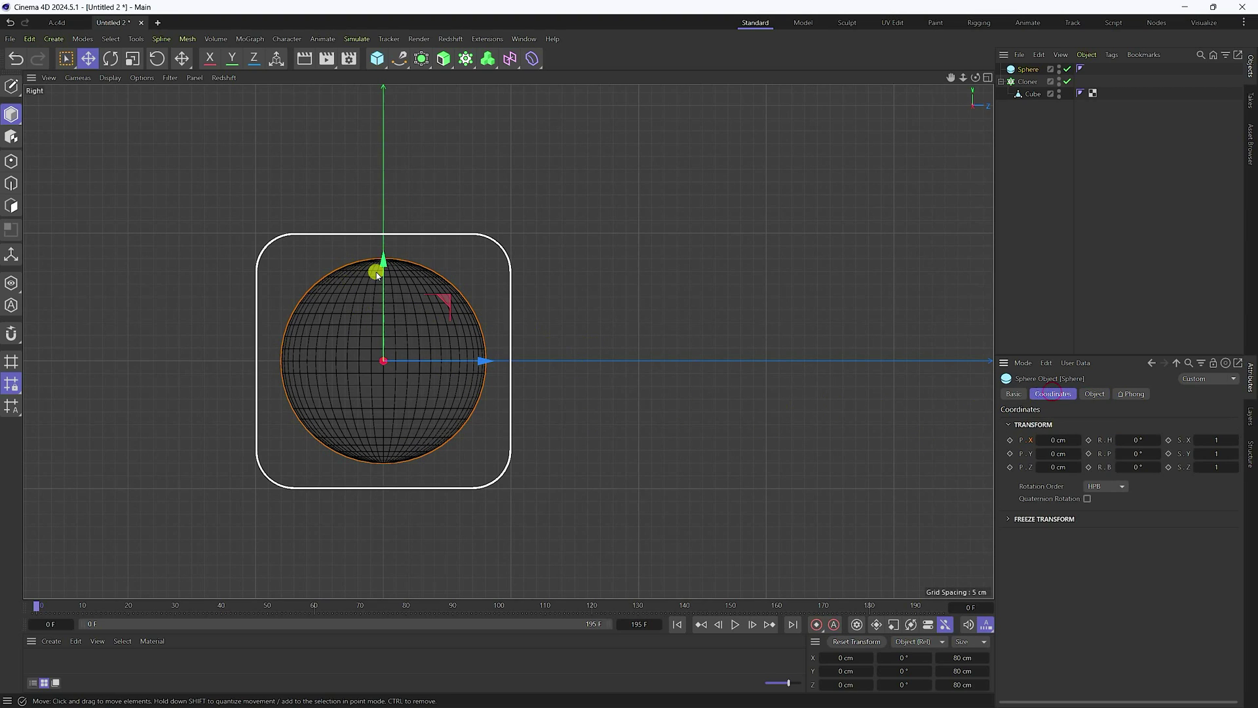
pyautogui.moveTo(383, 264); pyautogui.dragTo(629, 354)
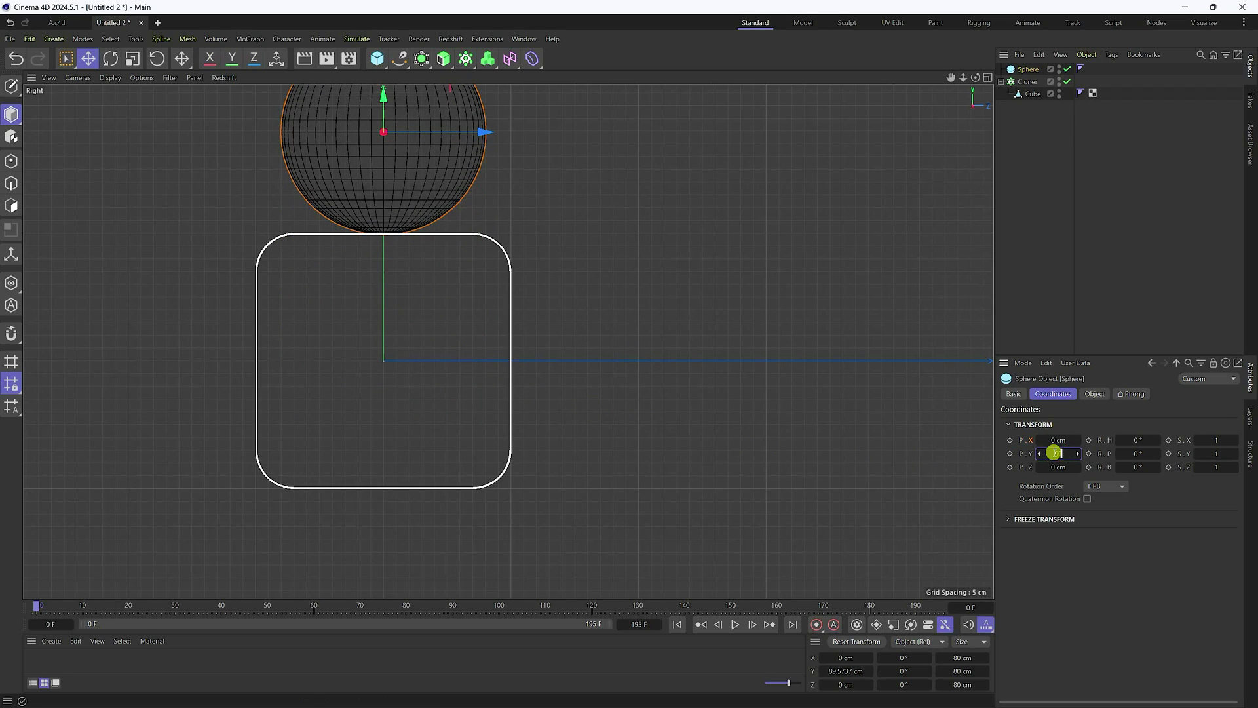
pyautogui.press('Return')
pyautogui.middleClick(402, 360)
pyautogui.middleClick(354, 269)
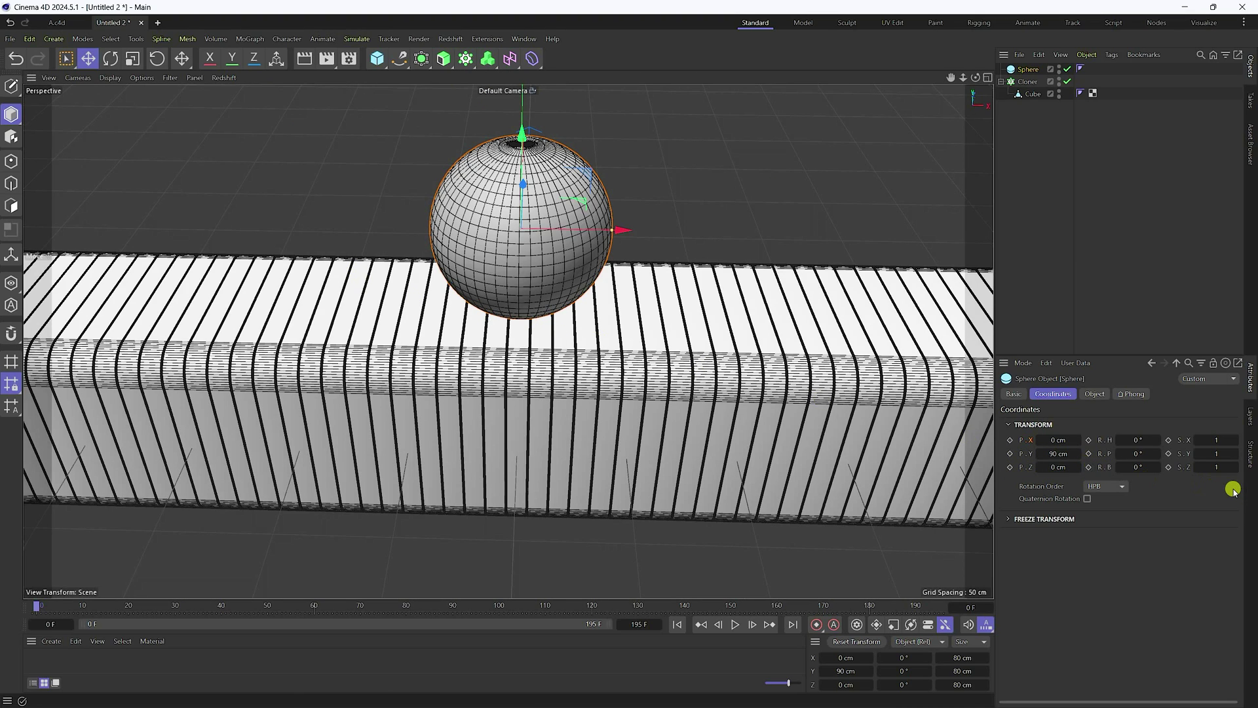
# - Keyframe the sphere's R.B rotation from 0° on frame 0 to 360° on frame 195, preview the animation and rewind
pyautogui.moveTo(1142, 468); pyautogui.dragTo(1126, 467)
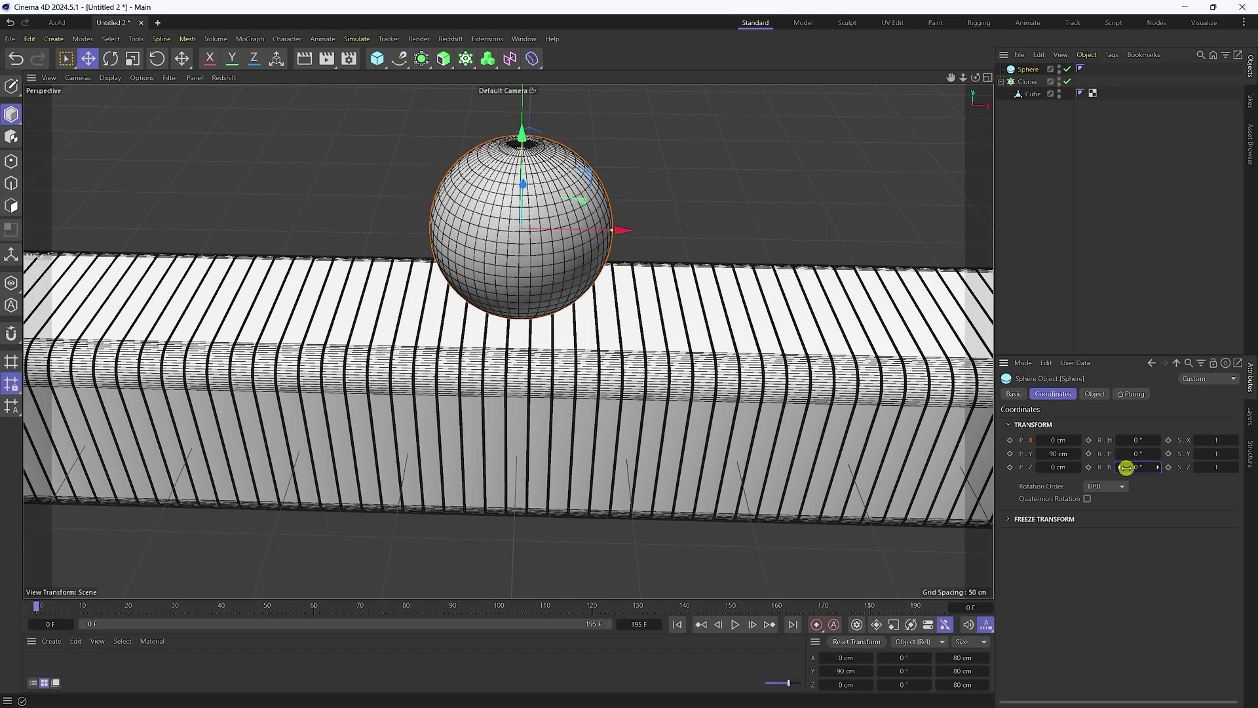
pyautogui.click(1087, 467)
pyautogui.click(677, 624)
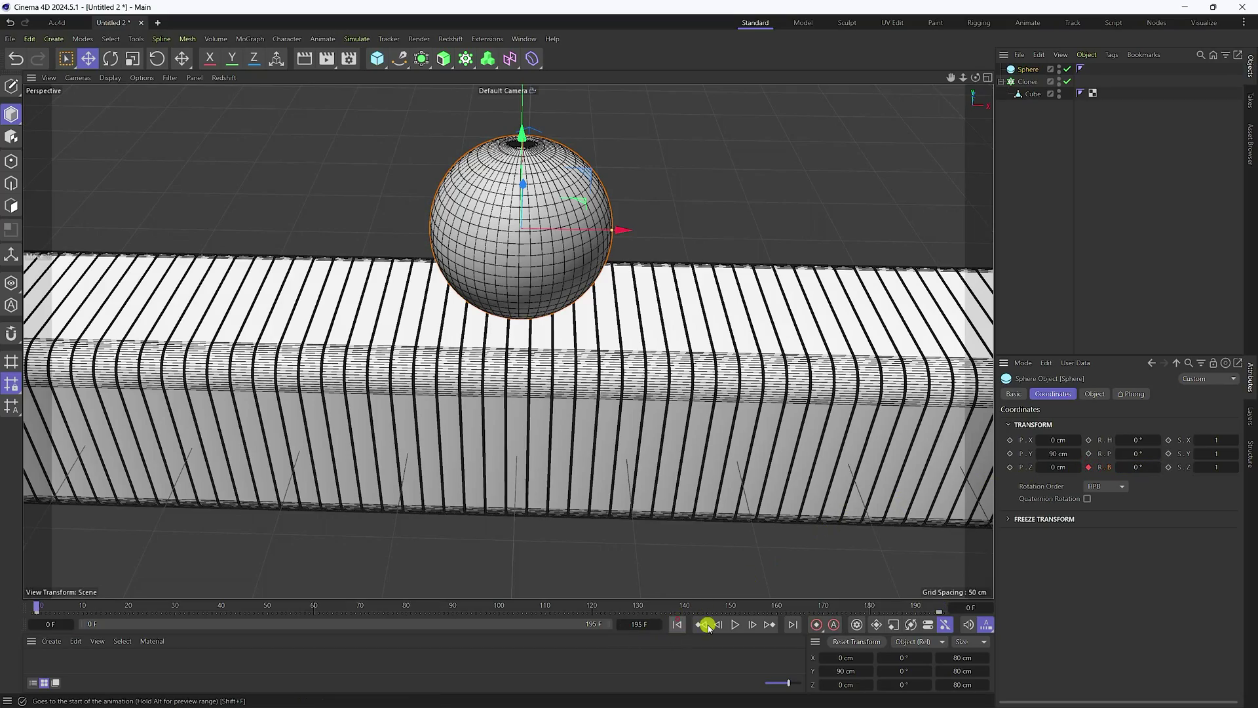
pyautogui.click(735, 624)
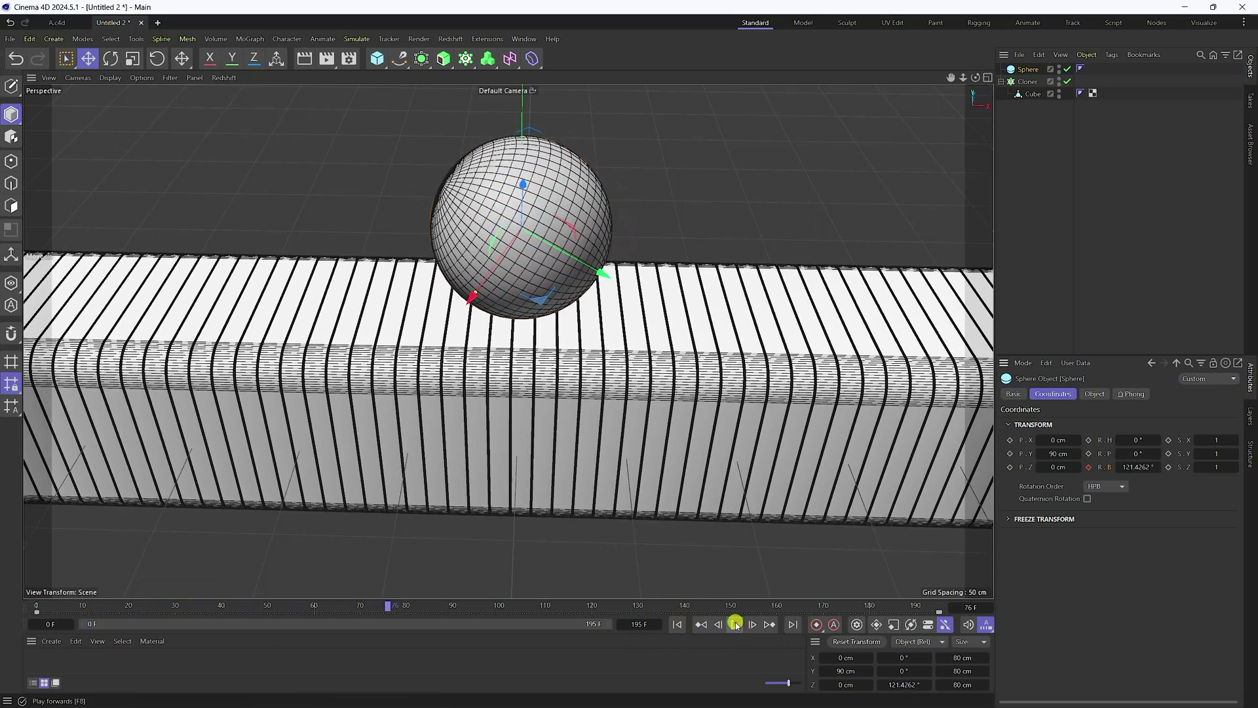
pyautogui.click(735, 623)
pyautogui.click(677, 623)
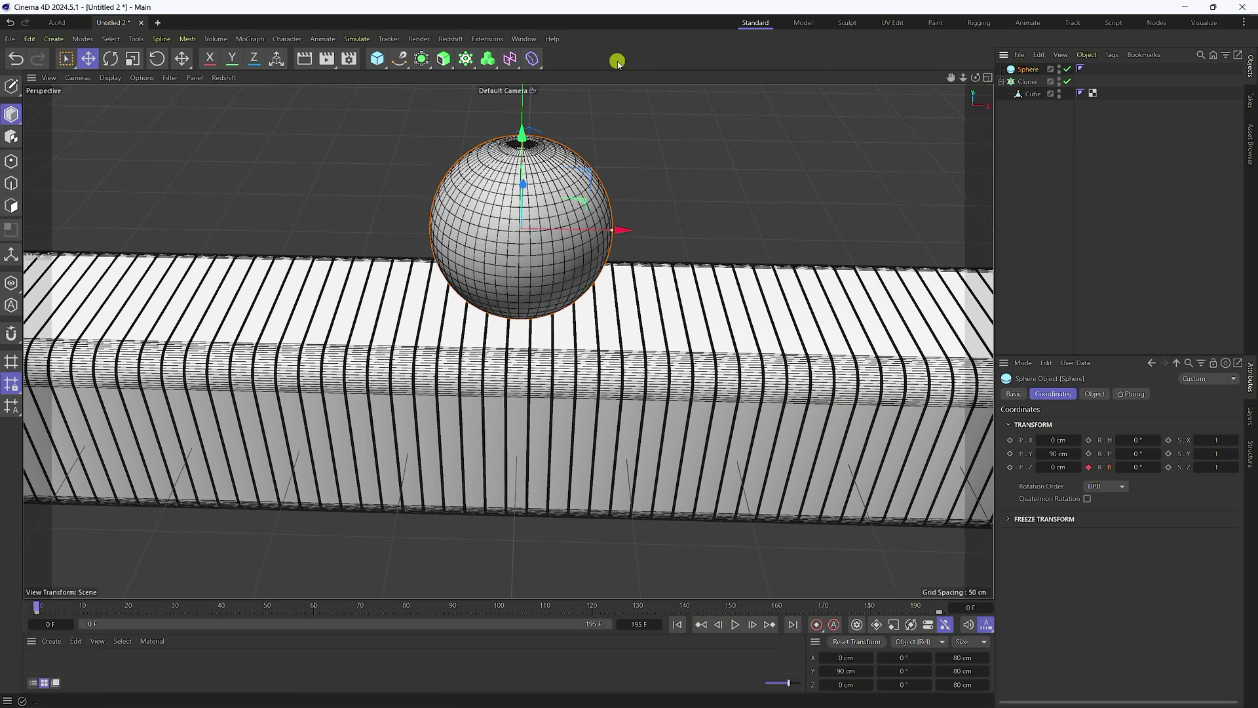
# - Make both of the sphere's R.B rotation keys linear in the F-Curve timeline, and close the timeline
pyautogui.click(485, 39)
pyautogui.moveTo(523, 38)
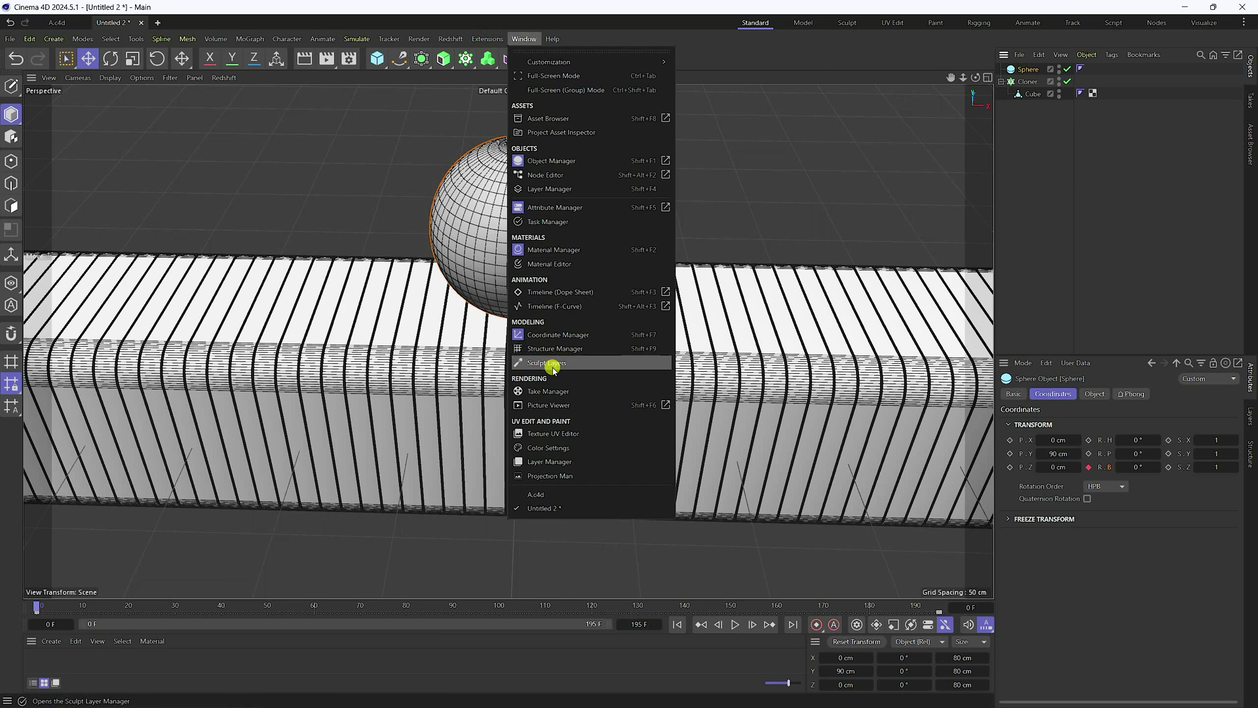
pyautogui.click(549, 306)
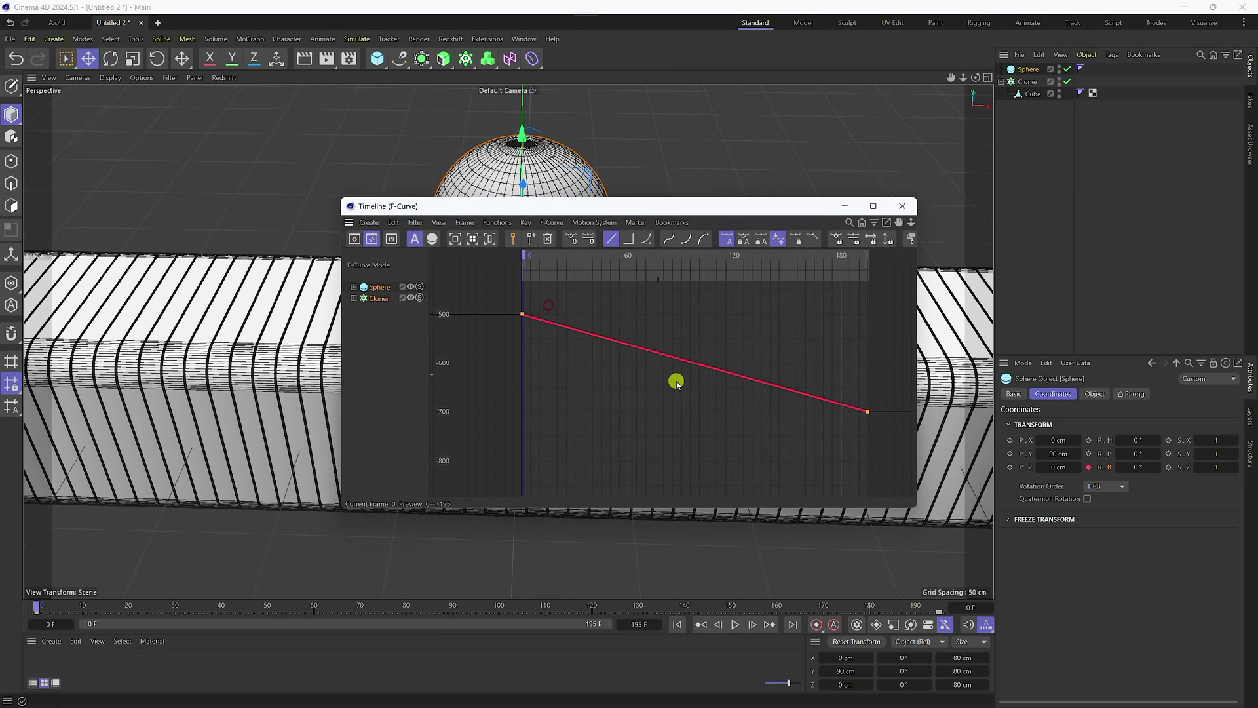
pyautogui.click(375, 286)
pyautogui.scroll(-5, 628, 355)
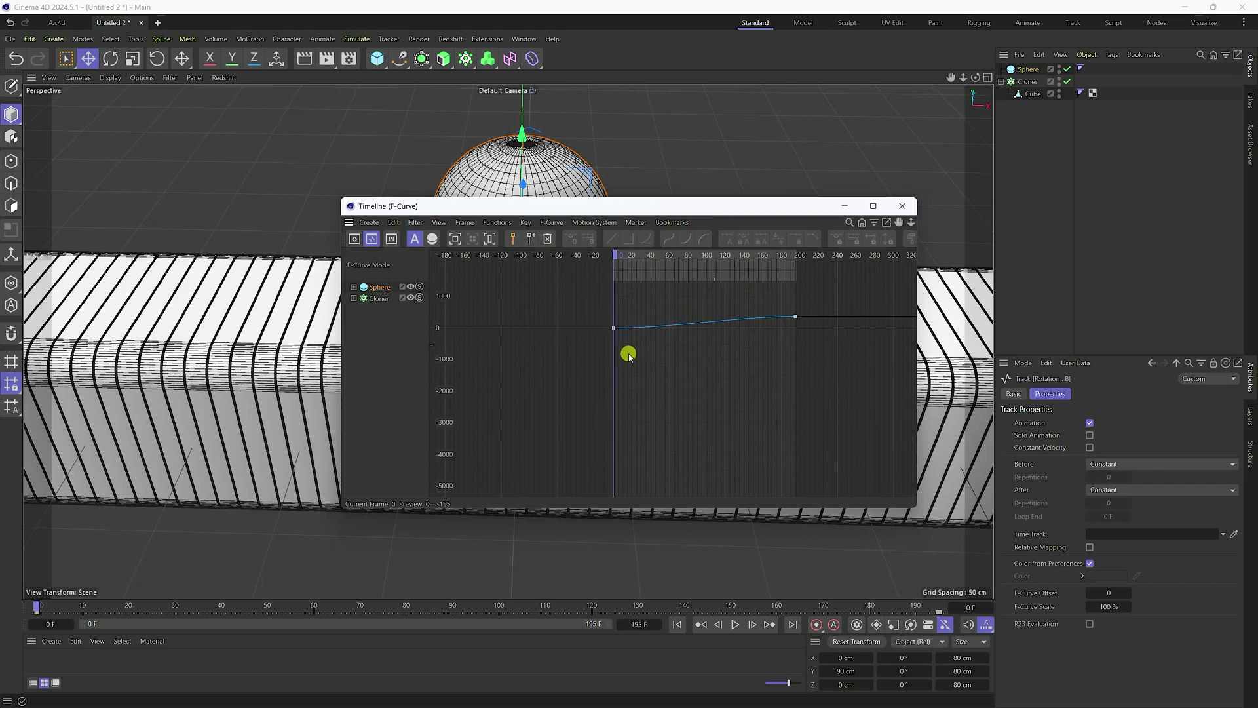
pyautogui.scroll(3, 628, 354)
pyautogui.press('h')
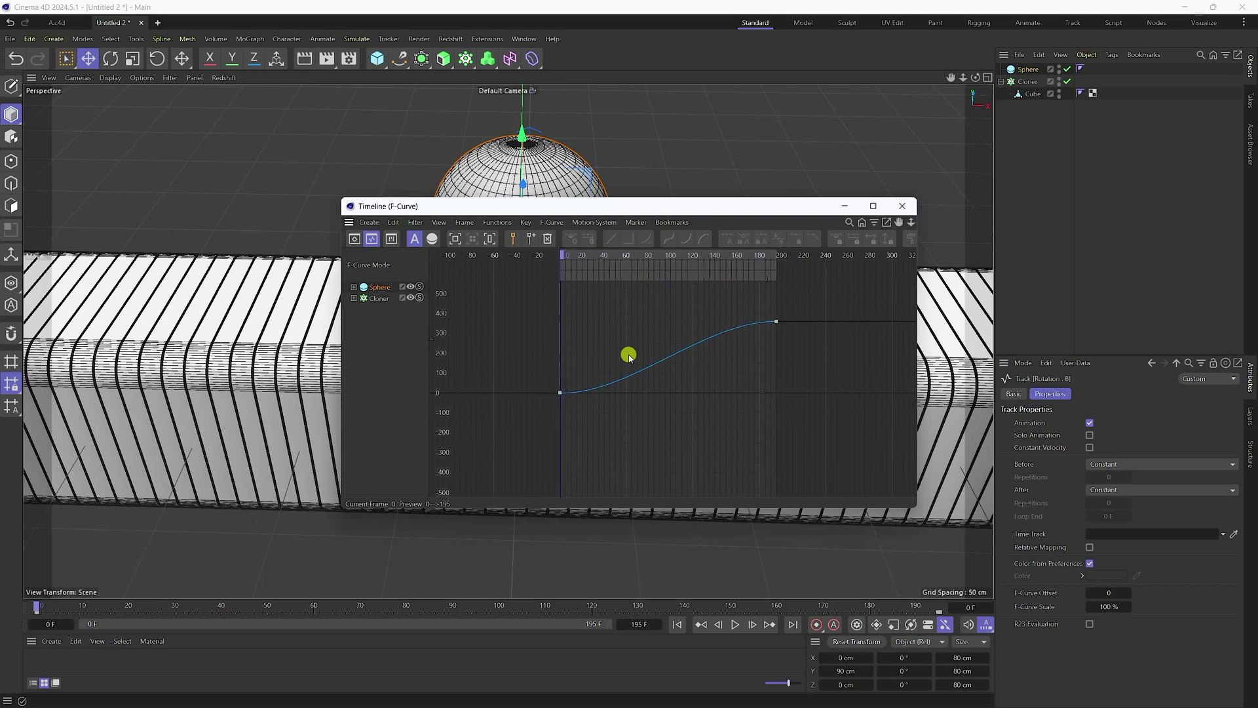
pyautogui.moveTo(808, 295); pyautogui.dragTo(606, 432)
pyautogui.moveTo(536, 463); pyautogui.dragTo(535, 463)
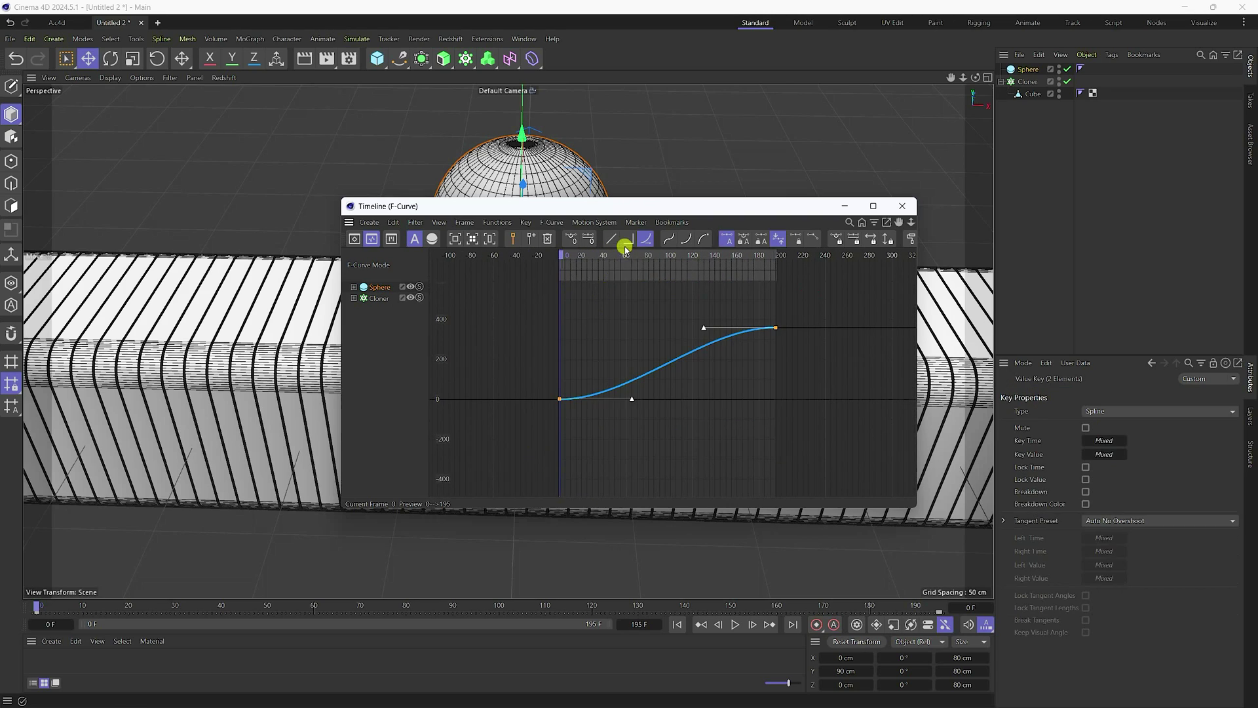
pyautogui.click(611, 238)
pyautogui.click(906, 206)
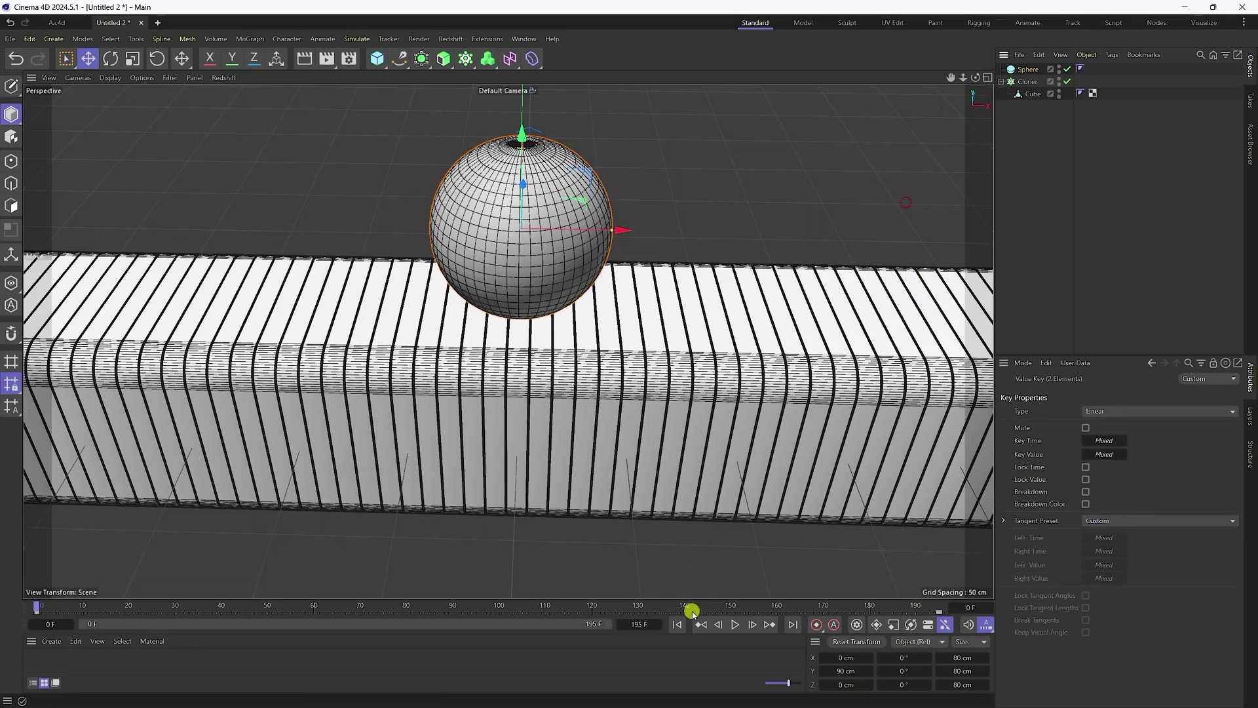
# - Play the animation to check the rolling sphere from another angle, and return to frame 0
pyautogui.click(734, 624)
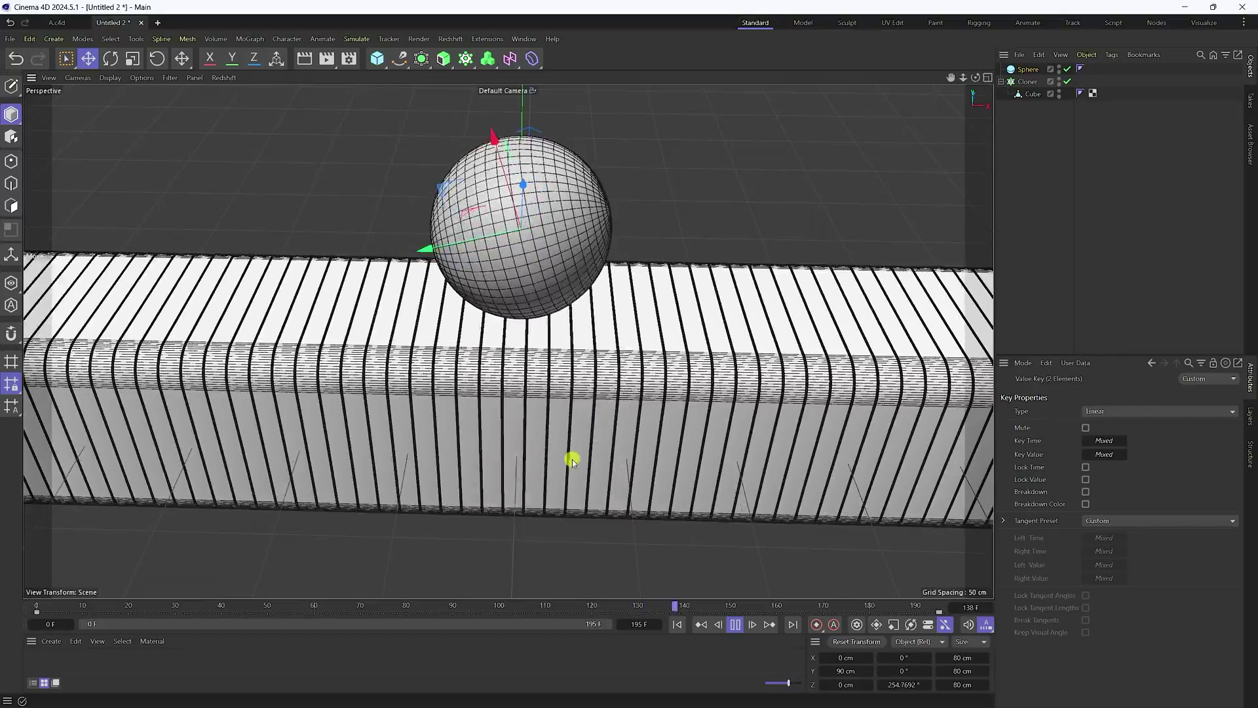
pyautogui.keyDown('alt'); pyautogui.moveTo(570, 458); pyautogui.dragTo(487, 440); pyautogui.keyUp('alt')
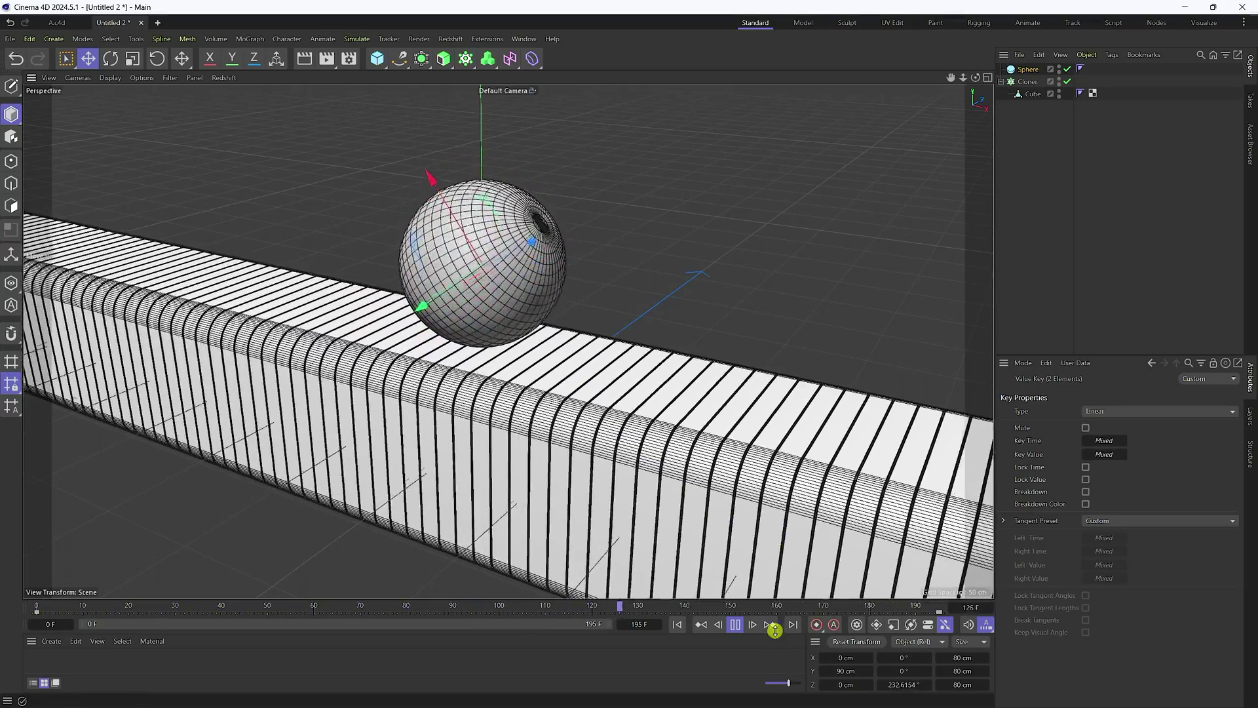
pyautogui.click(735, 624)
pyautogui.click(677, 624)
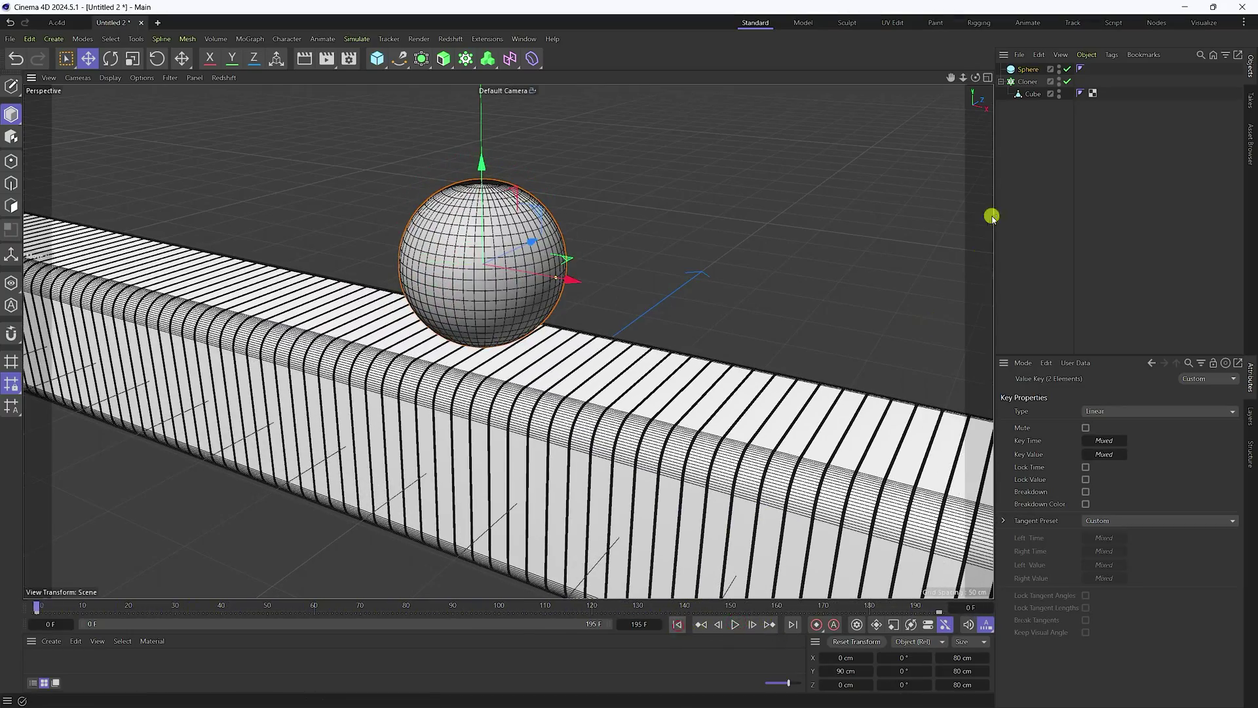
# - Add a Plain effector to the Cloner and limit it with a Linear Field
pyautogui.click(1026, 82)
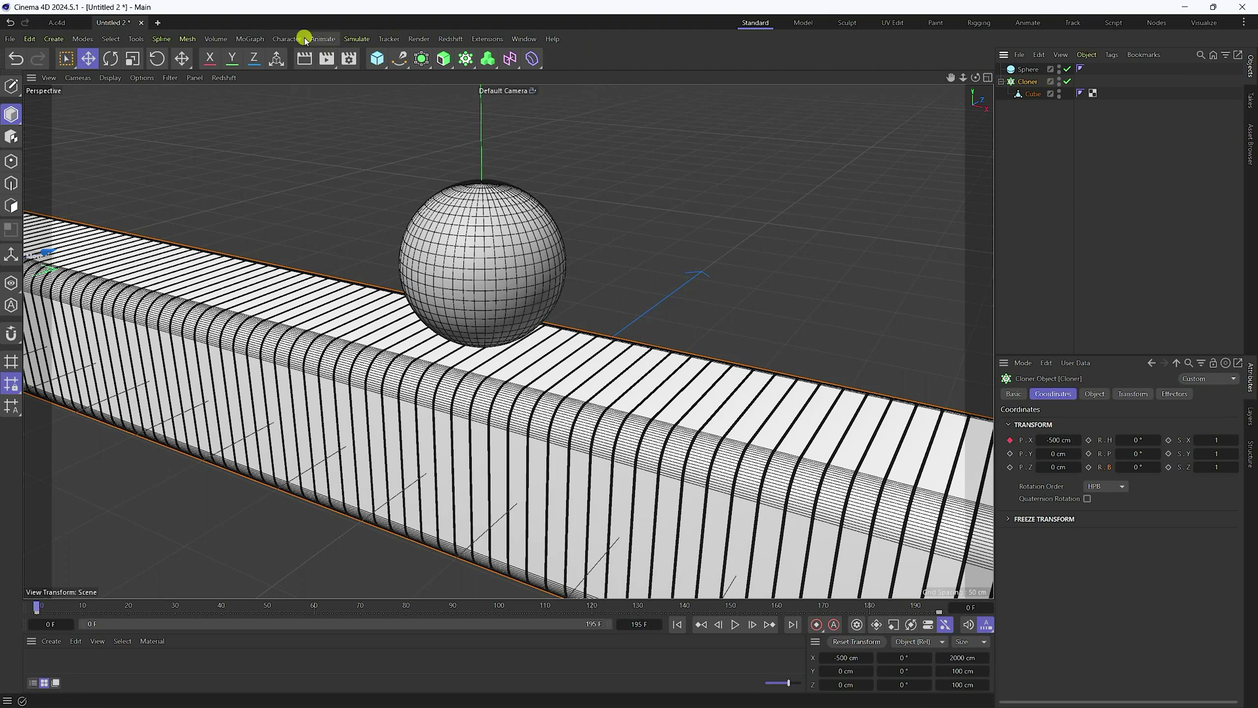
pyautogui.click(250, 38)
pyautogui.moveTo(261, 66)
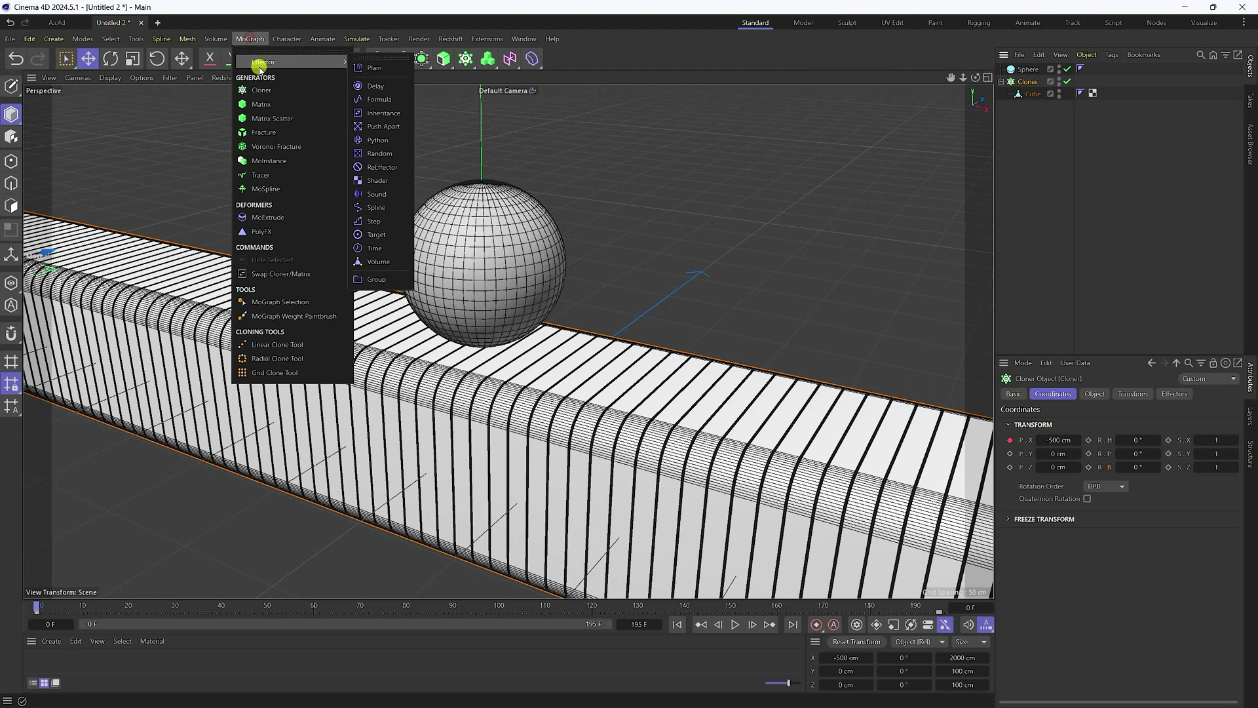
pyautogui.click(371, 69)
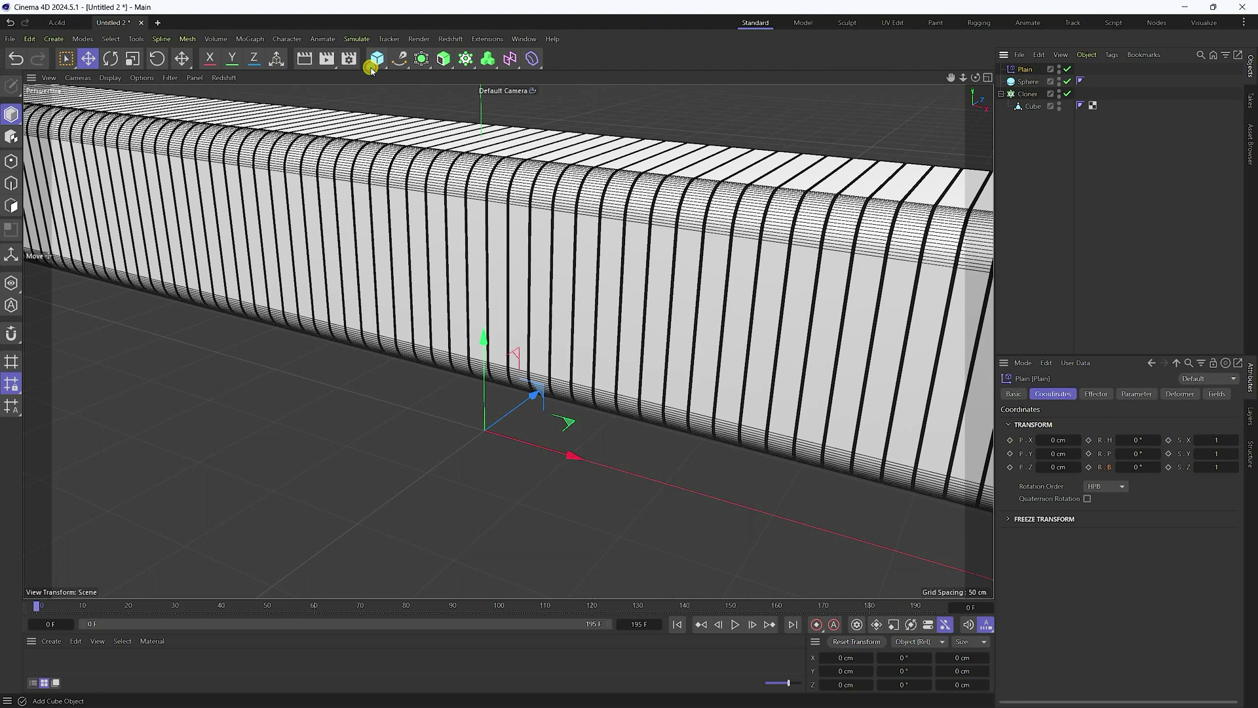
pyautogui.click(1206, 396)
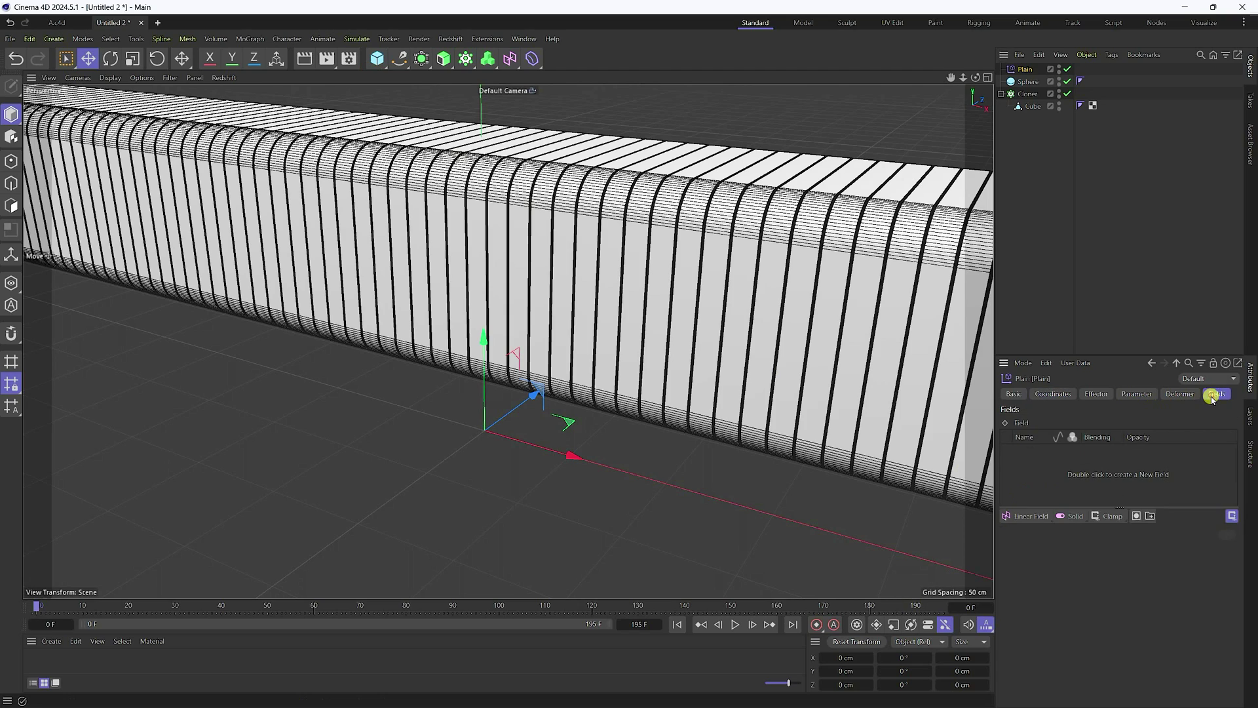
pyautogui.click(1033, 517)
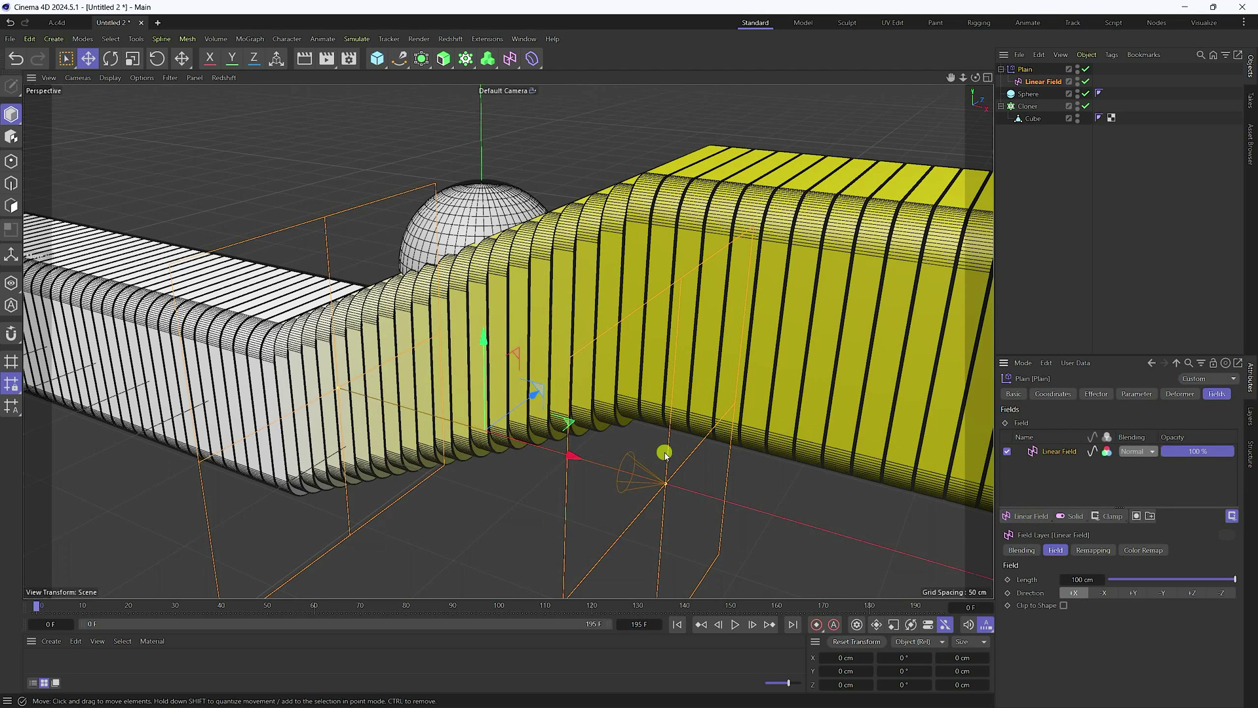
# - Move the Plain effector along the row of plates by setting its P.X coordinate to 100 cm
pyautogui.click(1025, 70)
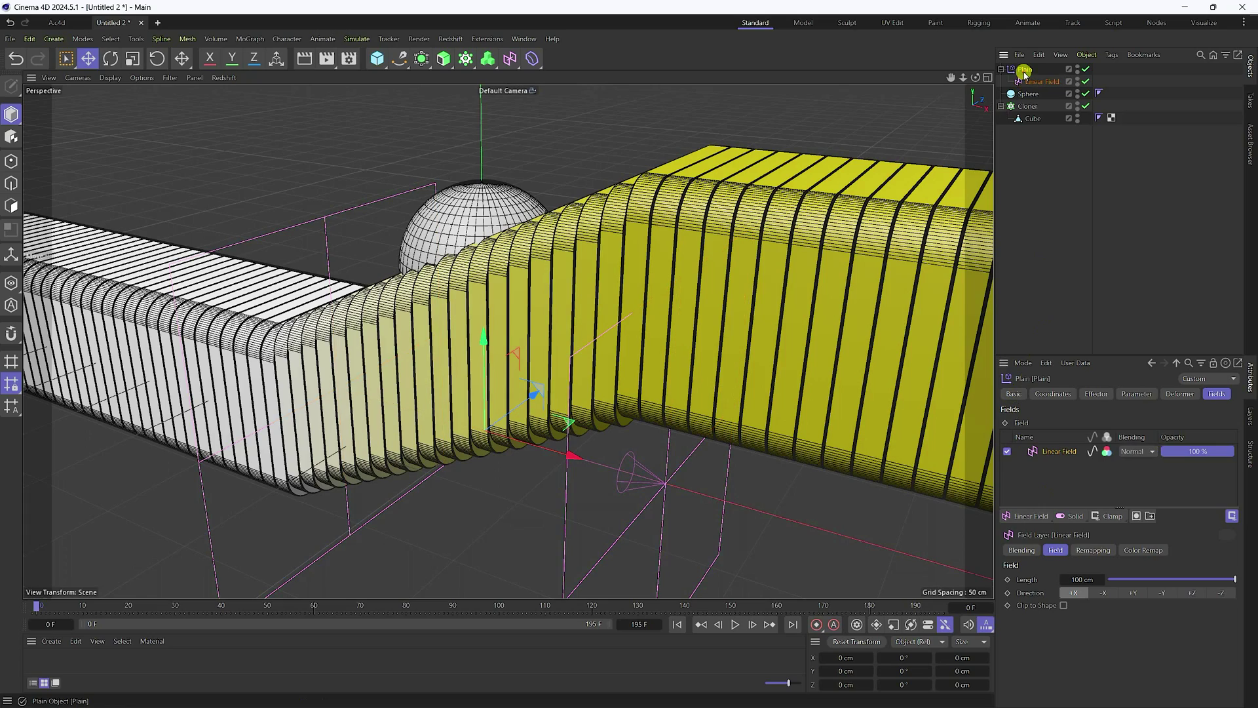
pyautogui.click(1053, 394)
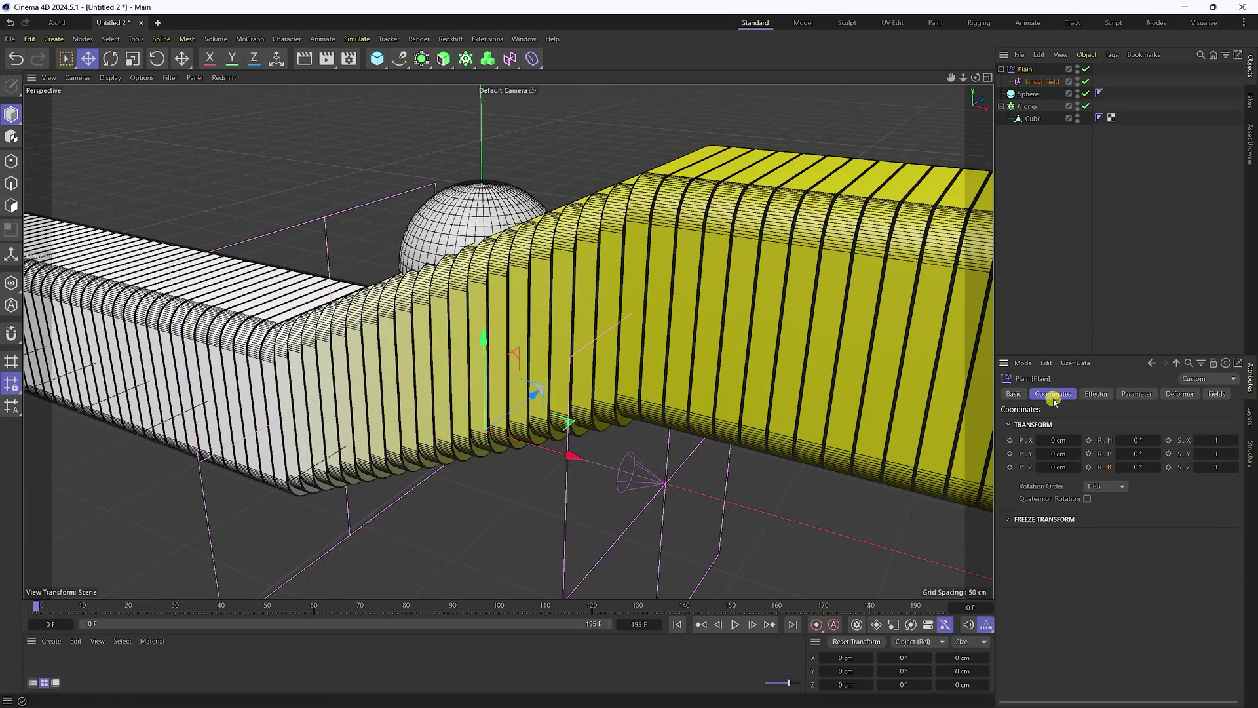
pyautogui.moveTo(1058, 439); pyautogui.dragTo(1064, 441)
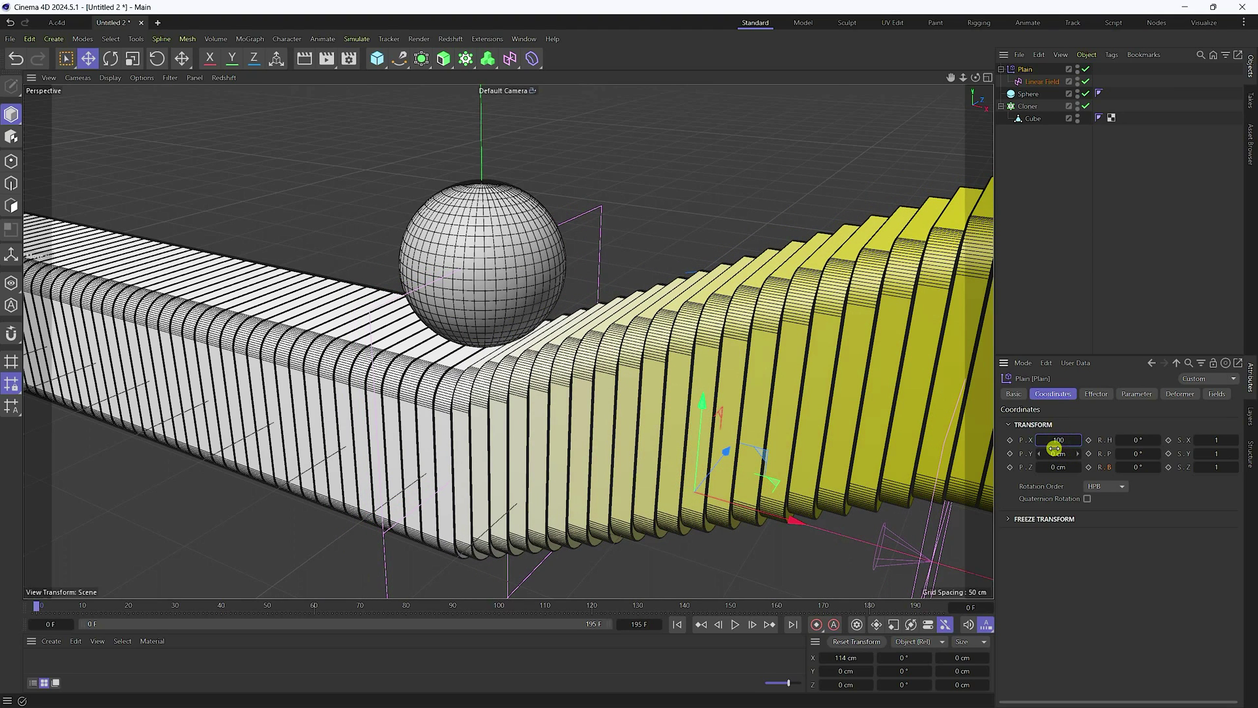
pyautogui.press('Return')
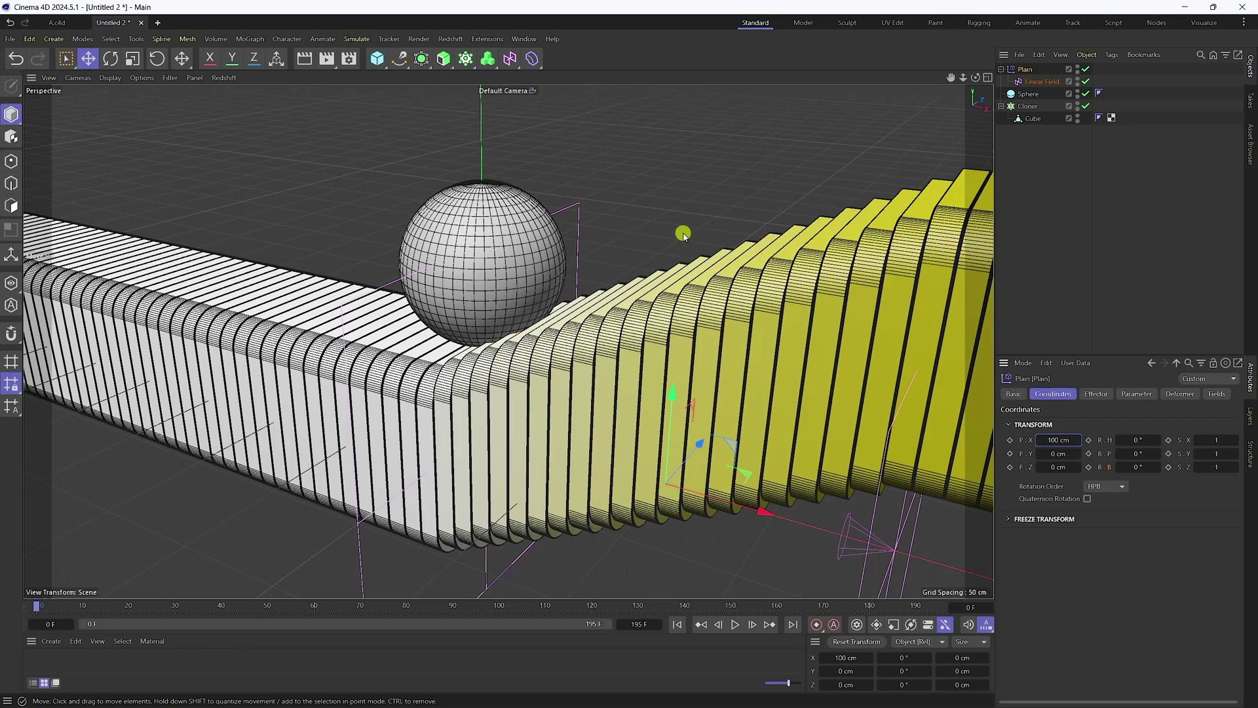
pyautogui.keyDown('alt'); pyautogui.moveTo(683, 235); pyautogui.dragTo(598, 272); pyautogui.keyUp('alt')
pyautogui.moveTo(675, 450)
pyautogui.keyDown('alt'); pyautogui.mouseDown()
pyautogui.moveTo(690, 453)
pyautogui.moveTo(568, 363)
pyautogui.moveTo(732, 416)
pyautogui.moveTo(665, 447)
pyautogui.mouseUp(); pyautogui.keyUp('alt')
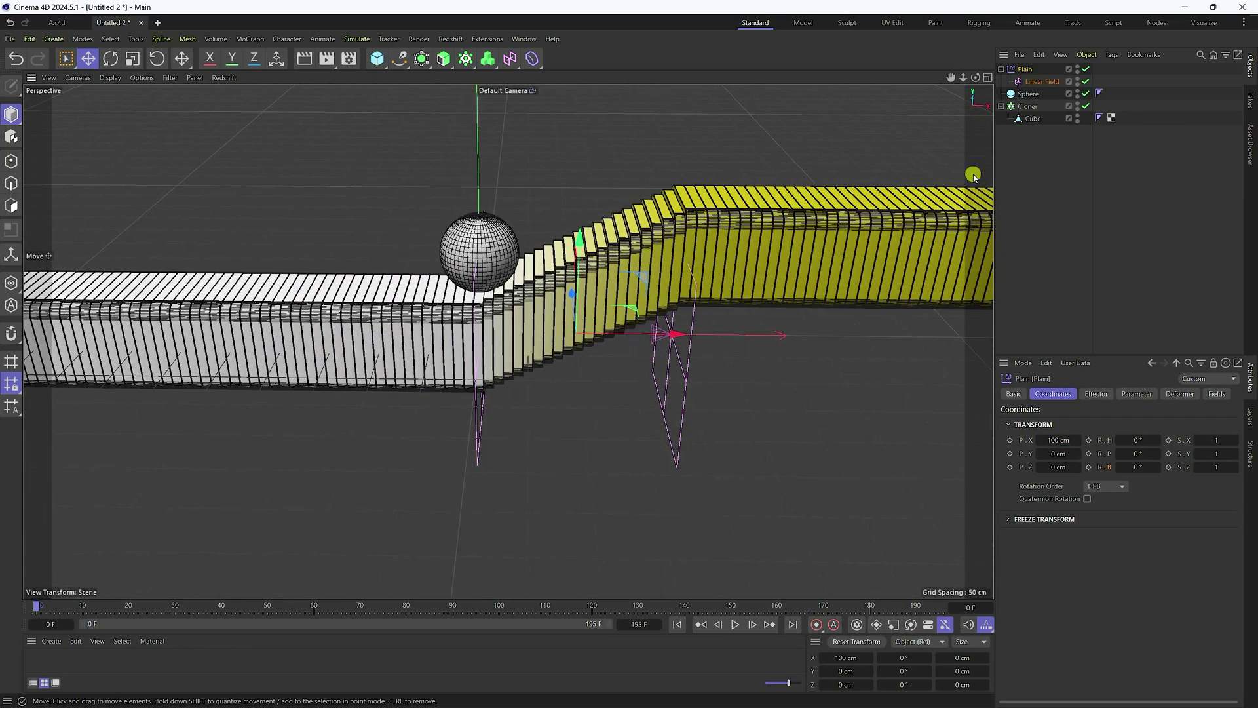
# - Shorten the Linear Field to a length of 50 cm
pyautogui.click(1038, 81)
pyautogui.click(1091, 393)
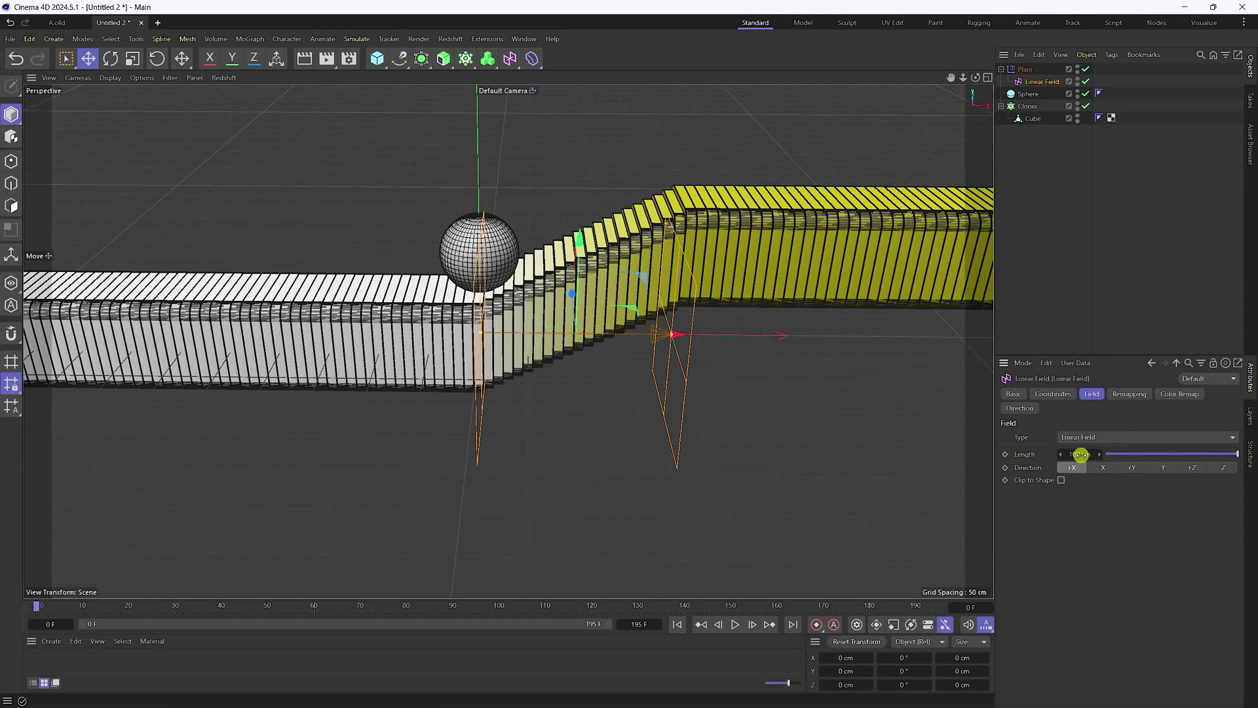
pyautogui.moveTo(1080, 454); pyautogui.dragTo(1070, 454)
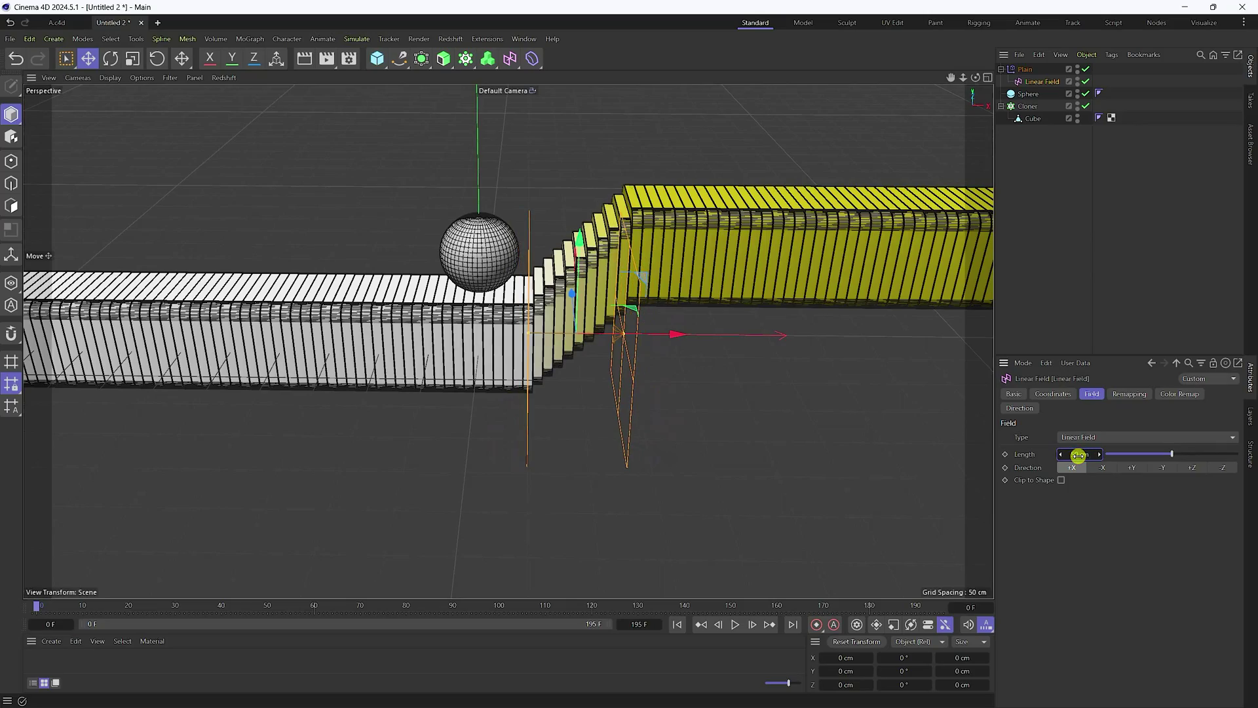
pyautogui.scroll(4, 622, 207)
pyautogui.moveTo(622, 207)
pyautogui.keyDown('alt'); pyautogui.mouseDown()
pyautogui.moveTo(568, 386)
pyautogui.moveTo(592, 384)
pyautogui.mouseUp(); pyautogui.keyUp('alt')
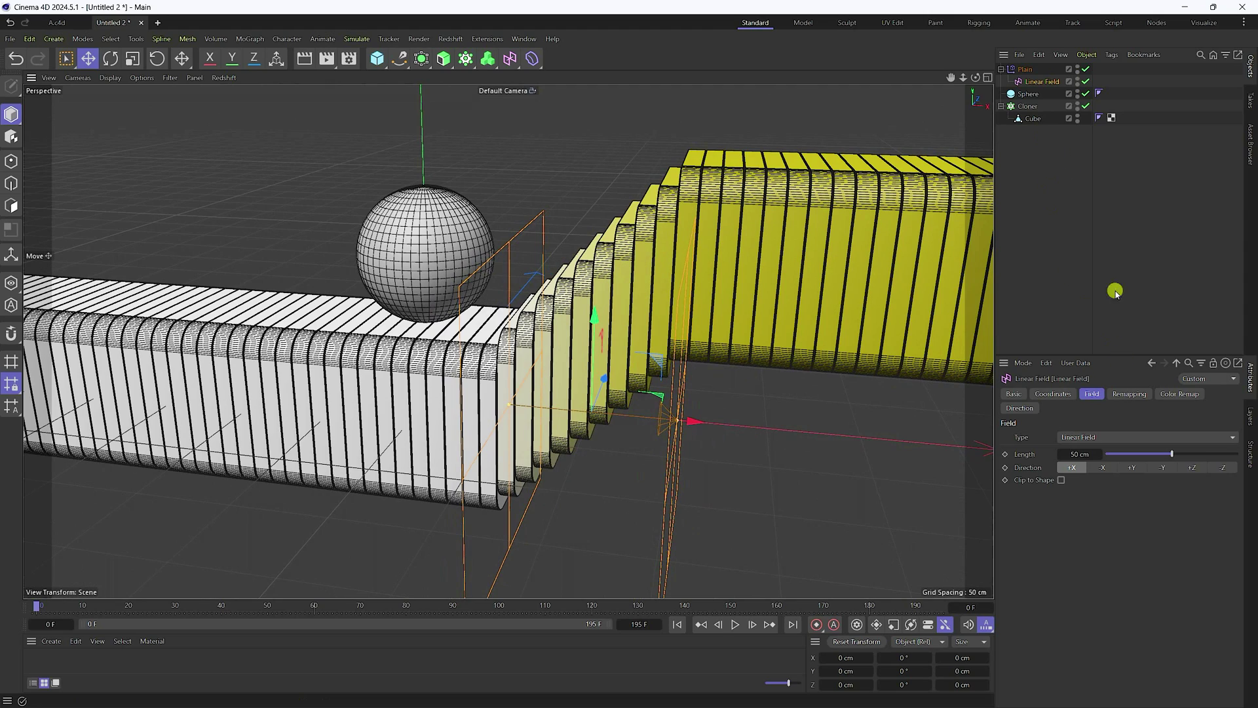
# - Set the Plain effector's position parameters to P.X 100 cm and P.Y 0 cm, and enable rotation with R.P 360°
pyautogui.click(1026, 69)
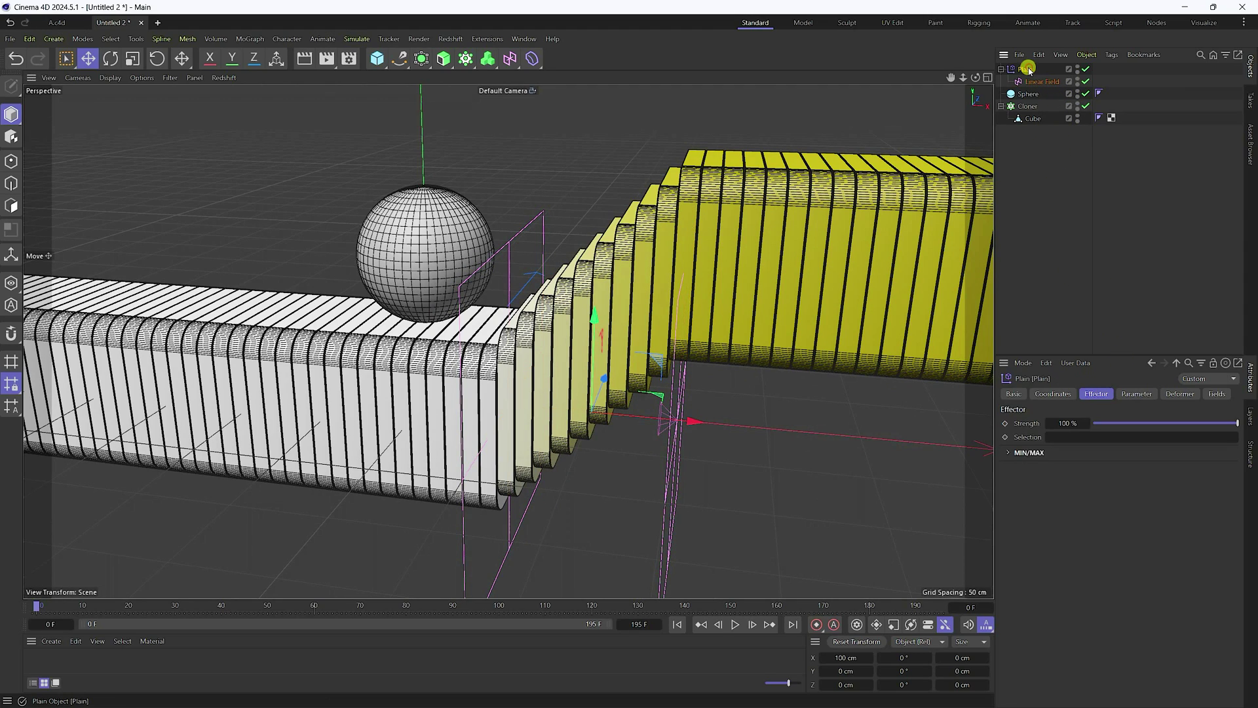
pyautogui.click(1140, 393)
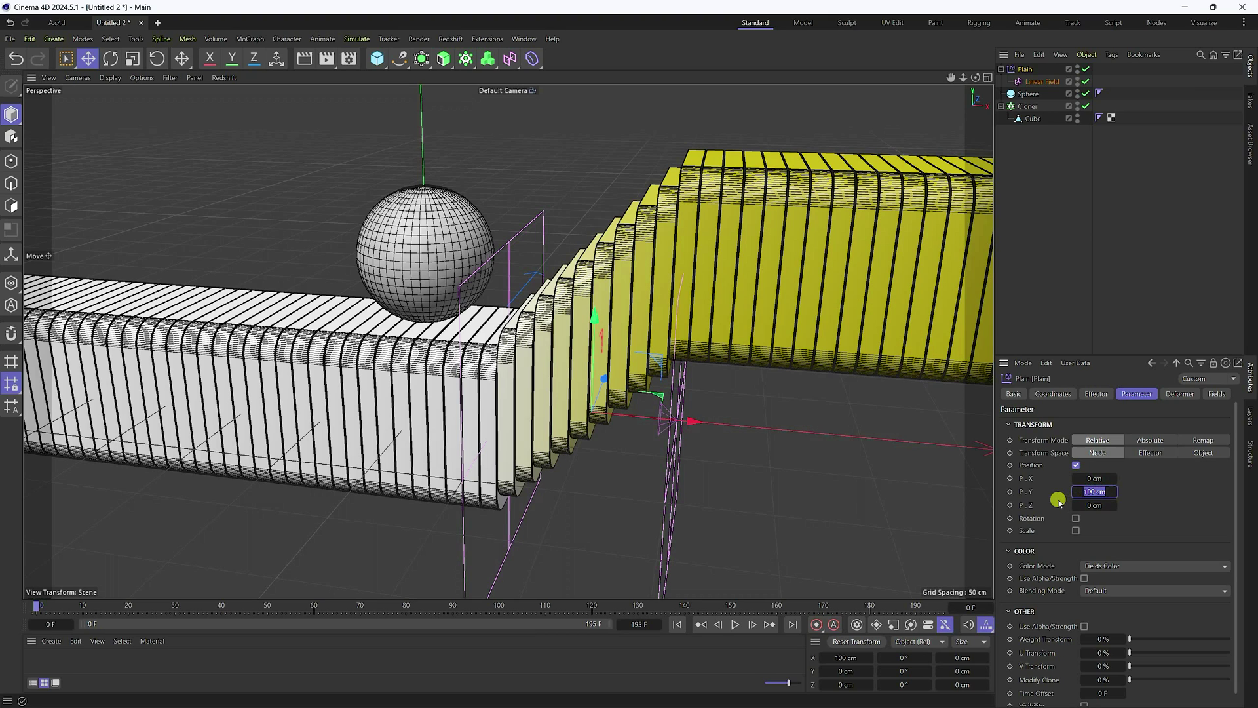
pyautogui.moveTo(1031, 501); pyautogui.dragTo(1096, 479)
pyautogui.click(1075, 519)
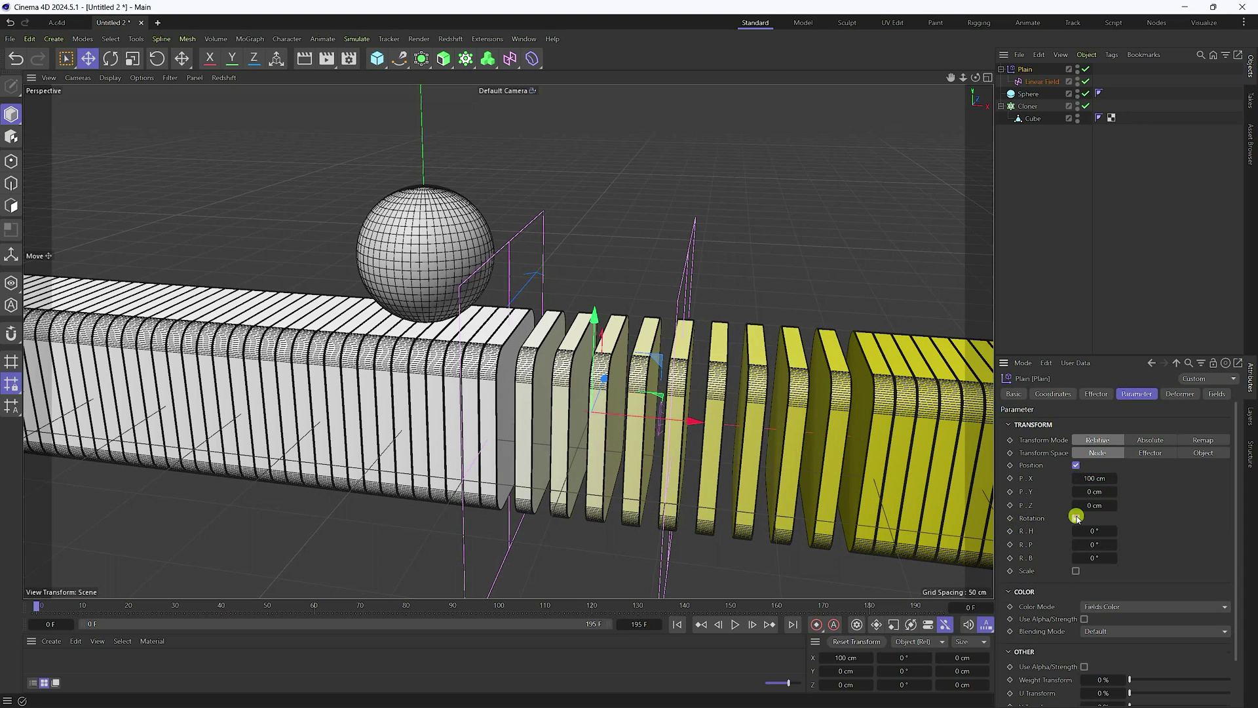
pyautogui.moveTo(1102, 548); pyautogui.dragTo(1094, 544)
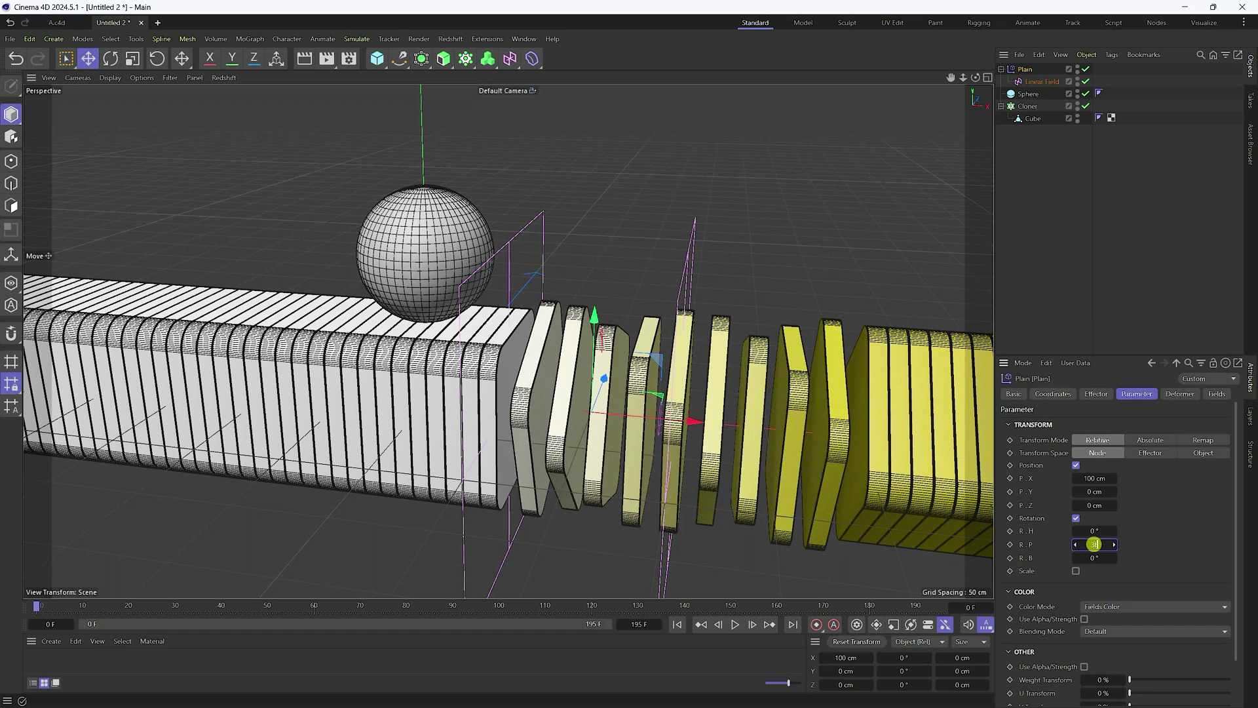
pyautogui.moveTo(1092, 544); pyautogui.dragTo(1091, 544)
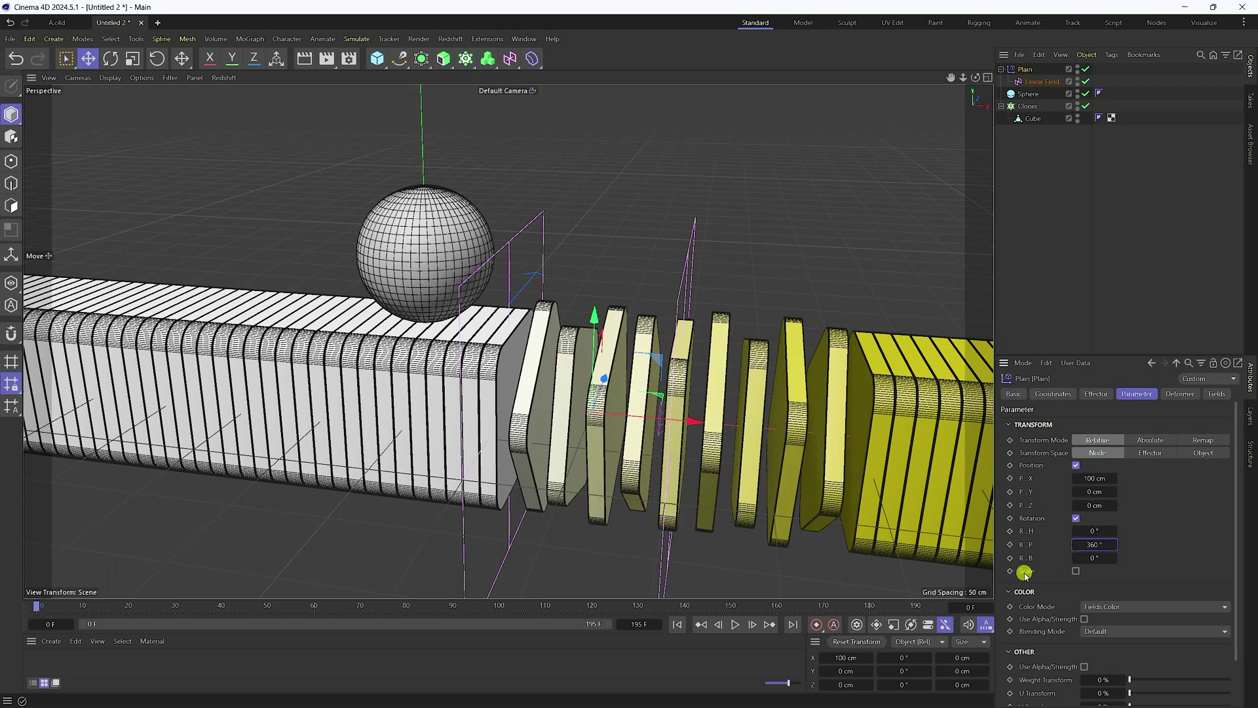
# - Enable uniform scale on the Plain effector with a value of -1, and play the animation
pyautogui.click(1075, 572)
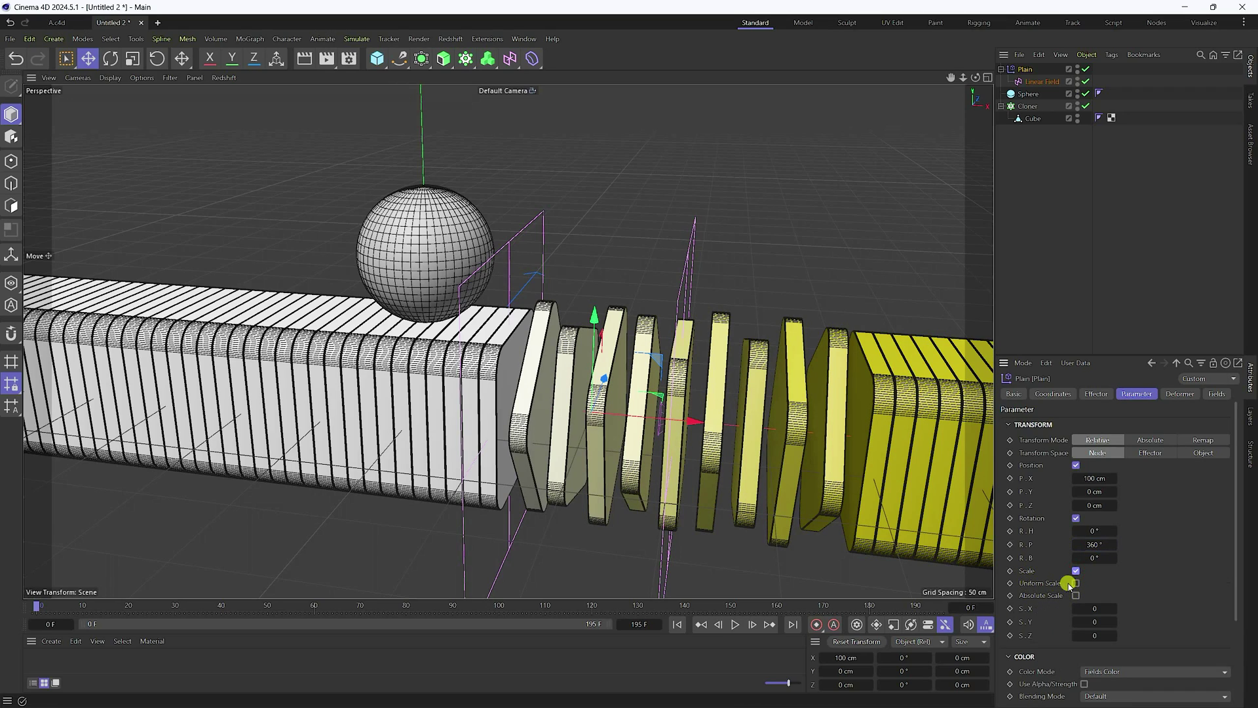
pyautogui.click(1076, 583)
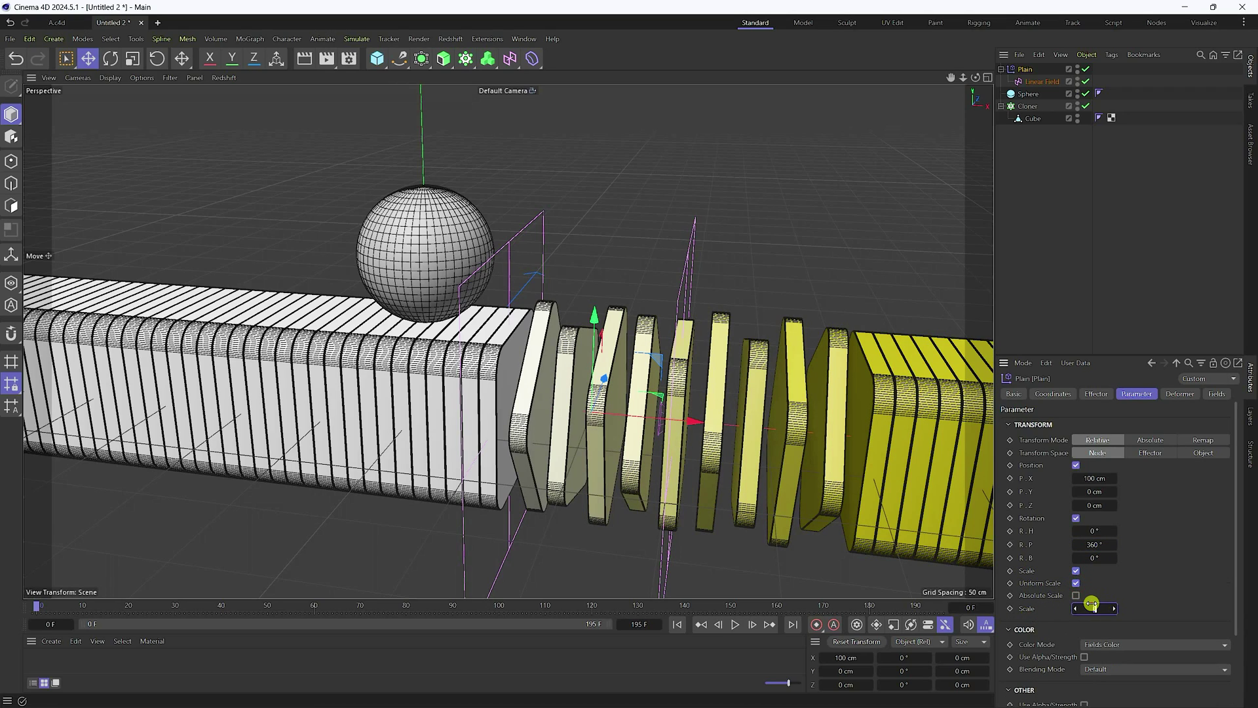
pyautogui.moveTo(1091, 603); pyautogui.dragTo(1090, 599)
pyautogui.scroll(-3, 1162, 568)
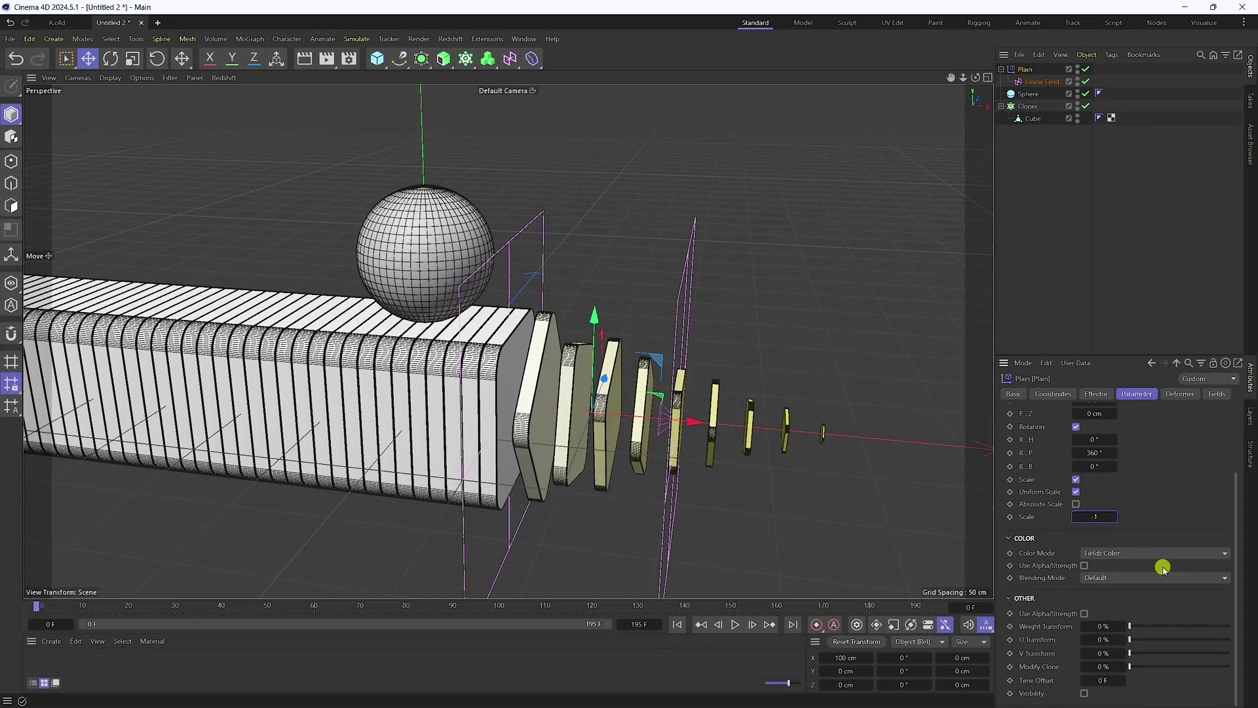
pyautogui.click(735, 624)
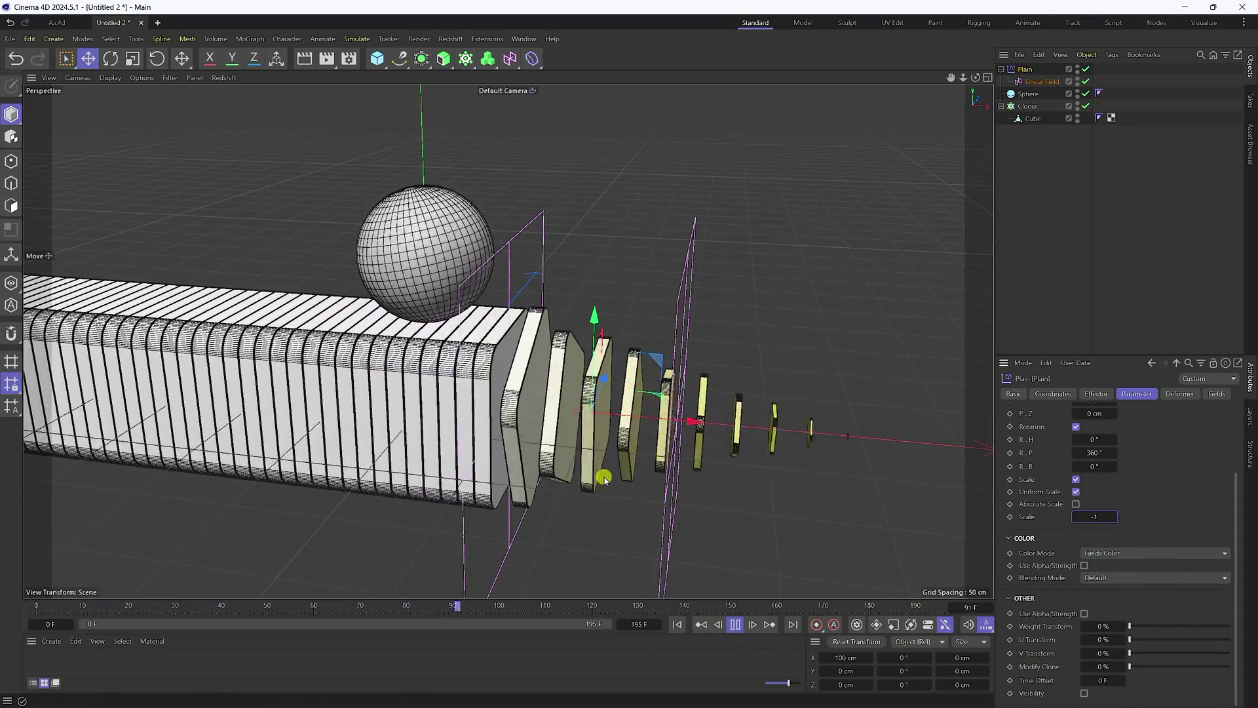
# - Stop the playback, duplicate the Plain effector with its Linear Field, and set the copy's P.X coordinate to -100 cm
pyautogui.keyDown('alt'); pyautogui.moveTo(626, 509); pyautogui.dragTo(606, 380); pyautogui.keyUp('alt')
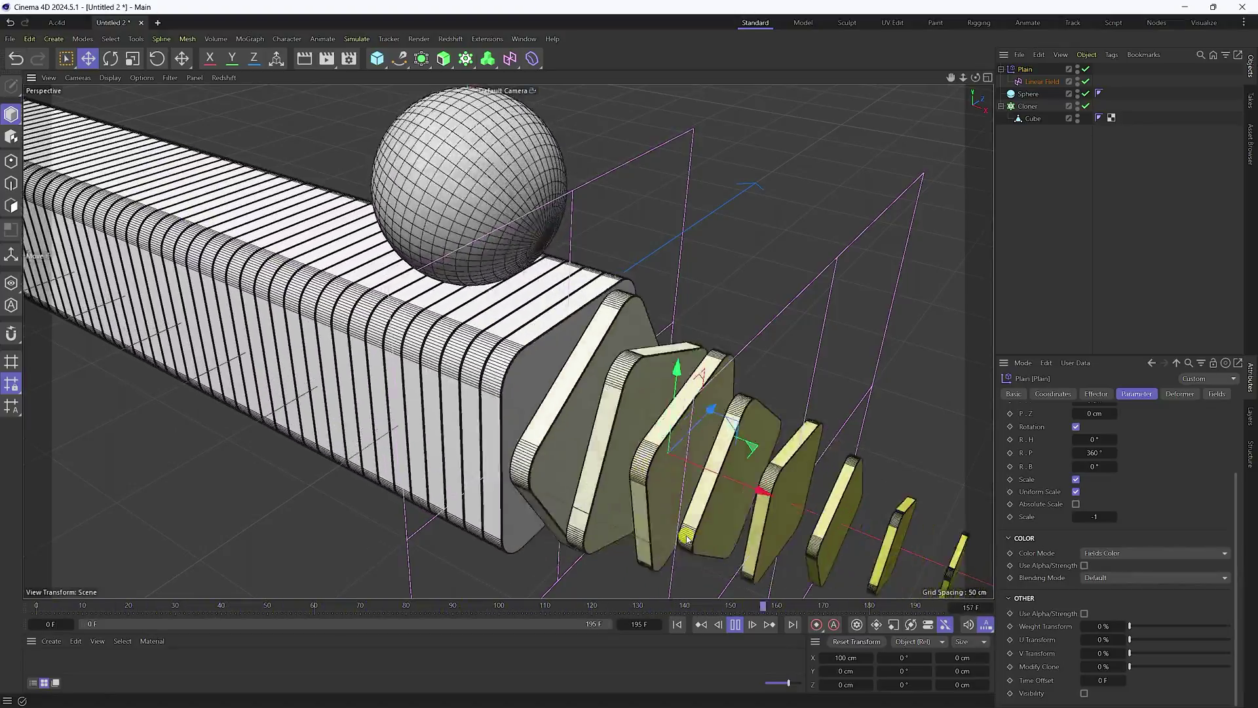
pyautogui.click(737, 624)
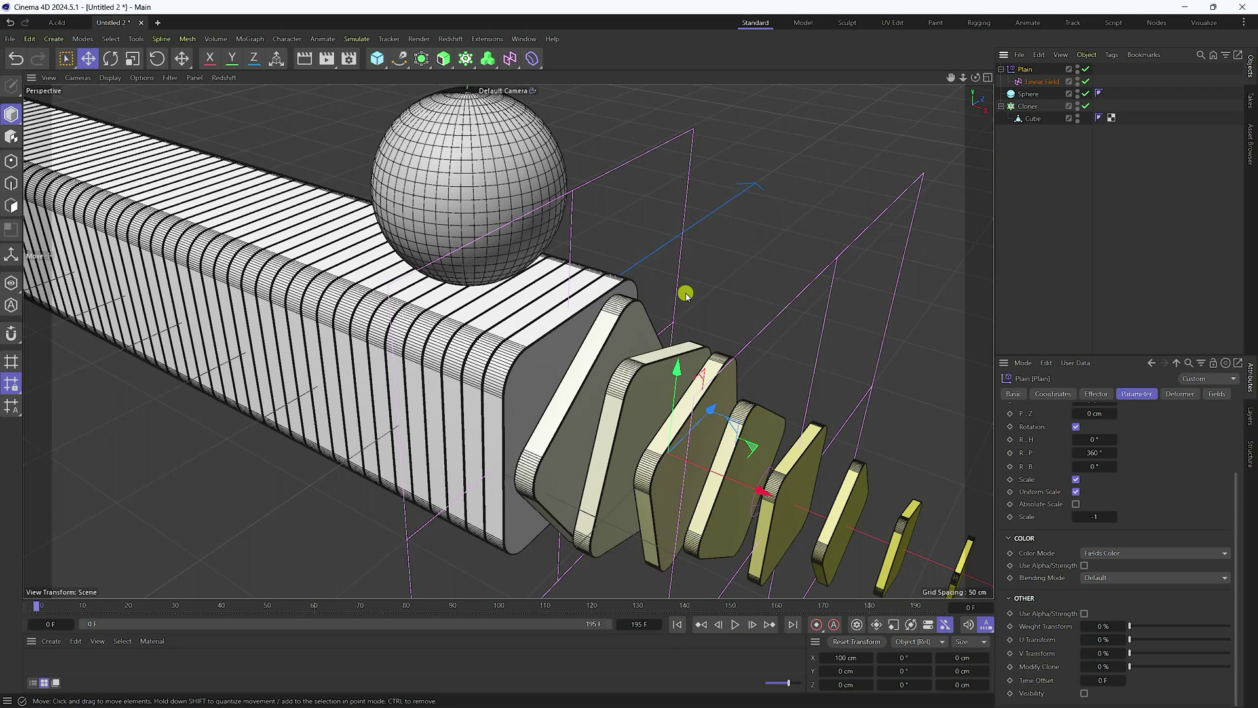
pyautogui.hotkey('ctrl', 'c')
pyautogui.hotkey('ctrl', 'v')
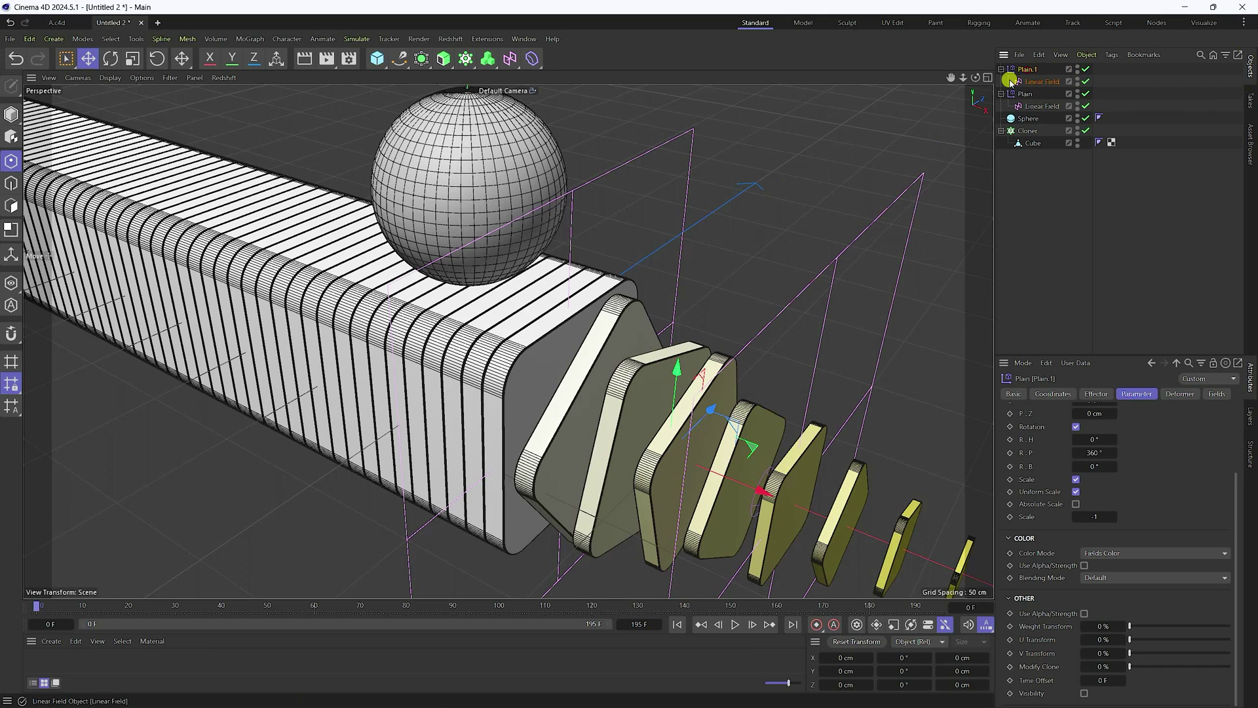
pyautogui.click(1051, 394)
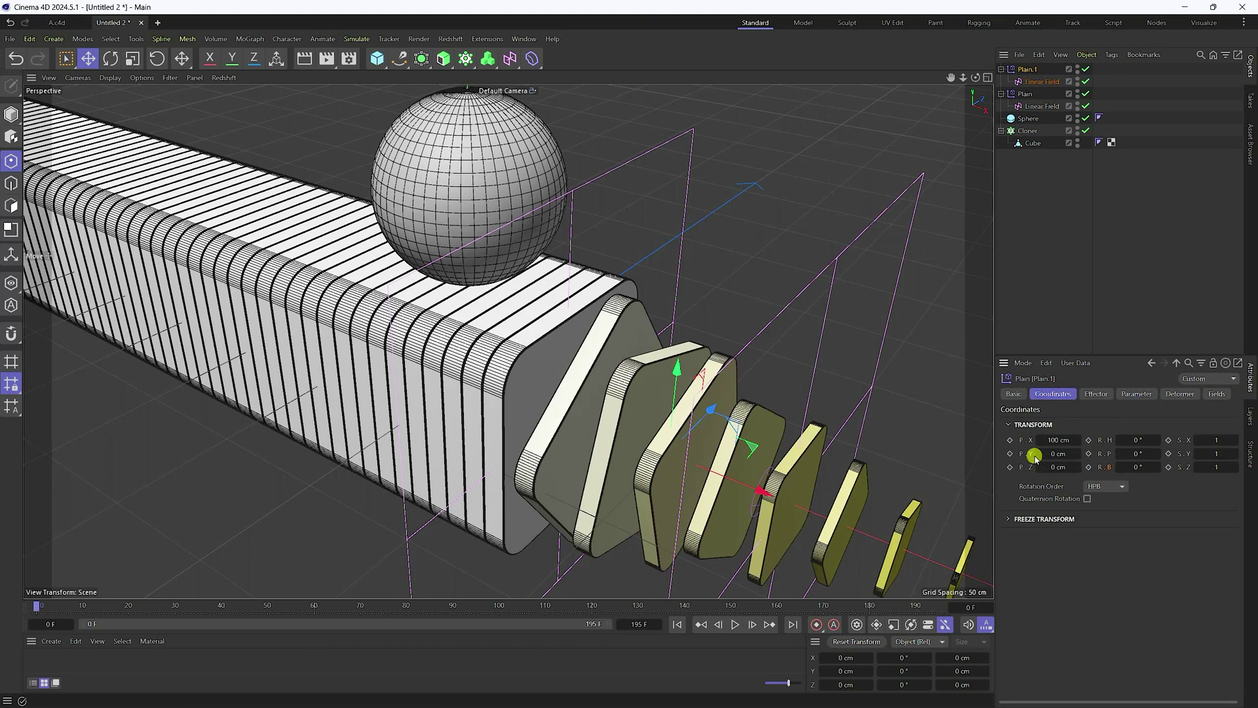
pyautogui.doubleClick(1057, 440)
pyautogui.press('Return')
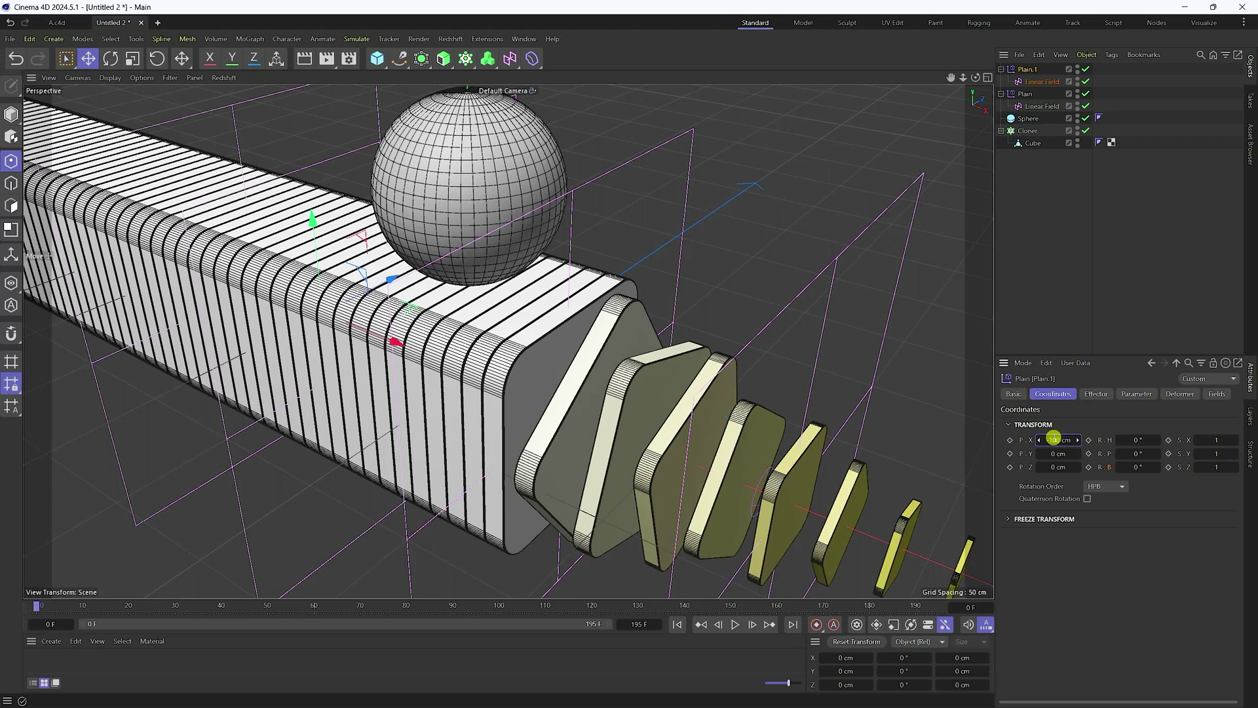
# - Add the duplicated effector Plain.1 to the Cloner's list of effectors
pyautogui.keyDown('alt'); pyautogui.moveTo(712, 276); pyautogui.dragTo(567, 286); pyautogui.keyUp('alt')
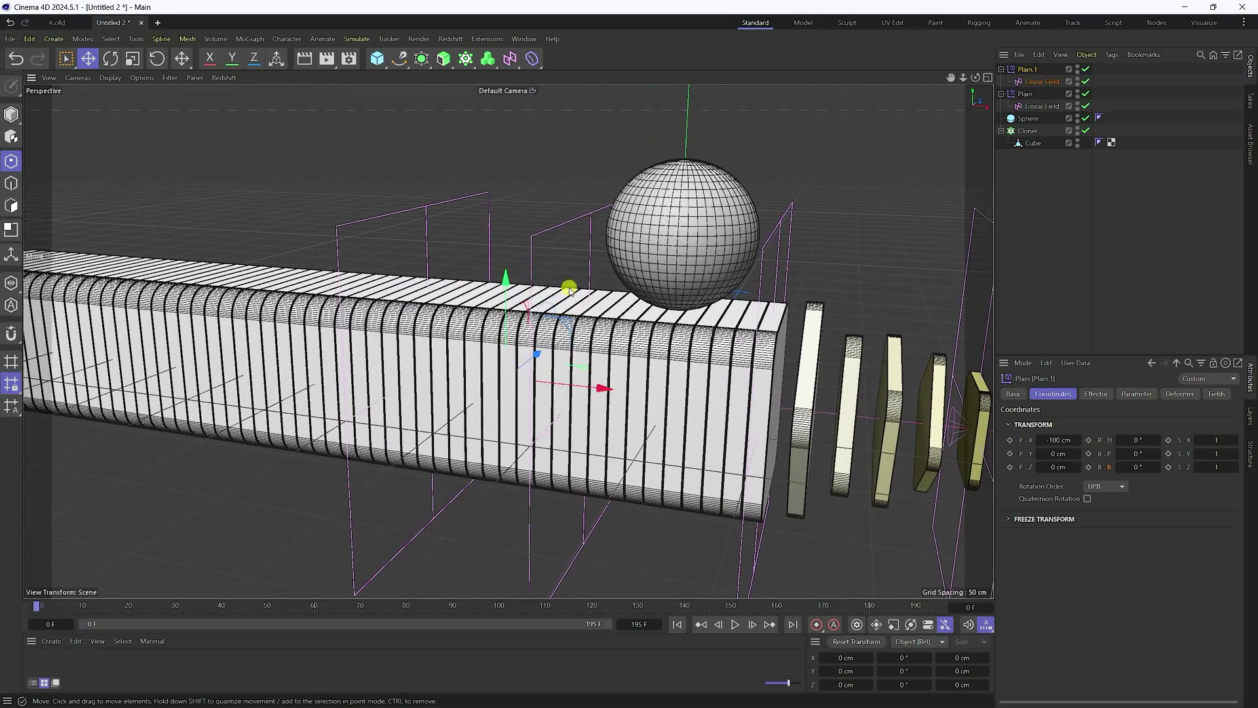
pyautogui.click(1018, 132)
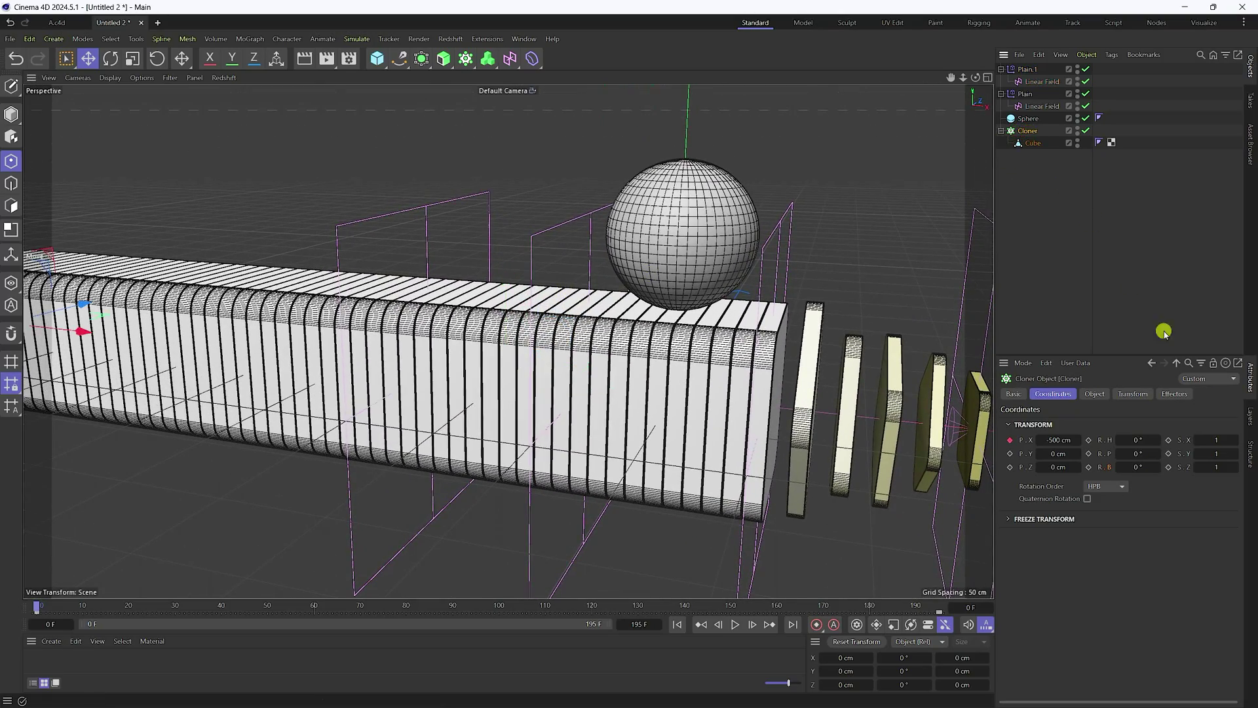
pyautogui.click(1172, 394)
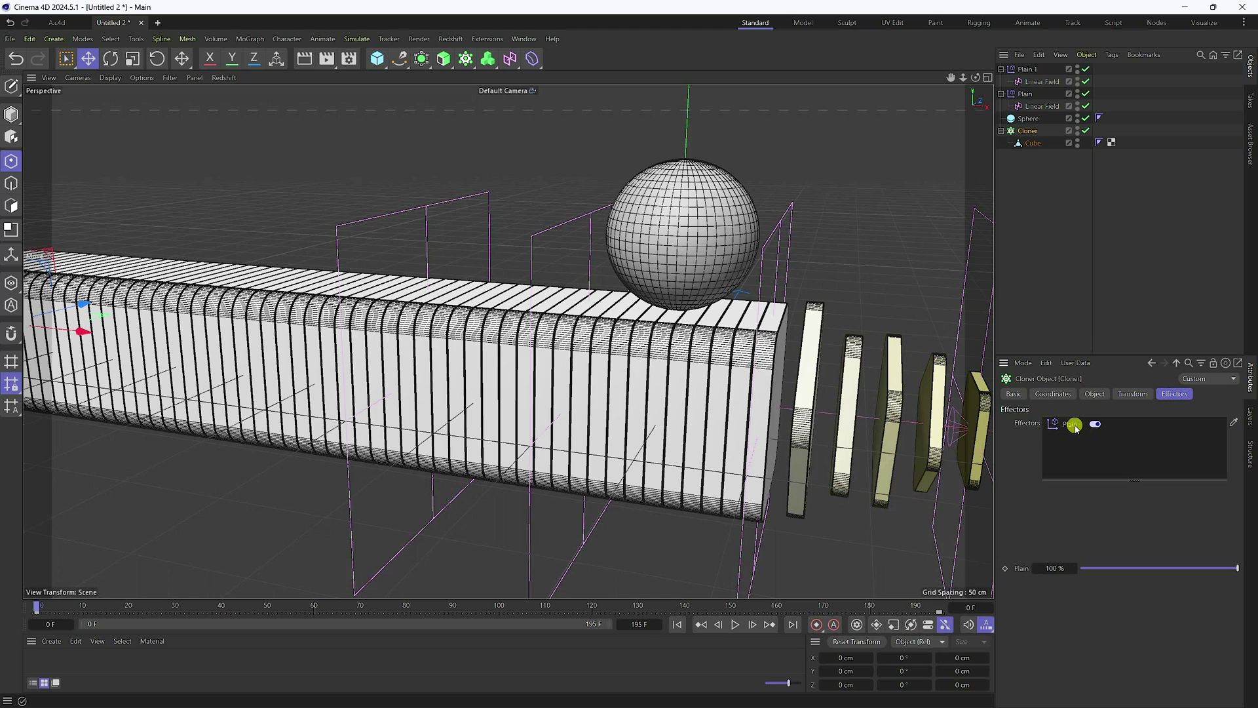
pyautogui.moveTo(1035, 81); pyautogui.dragTo(1097, 460)
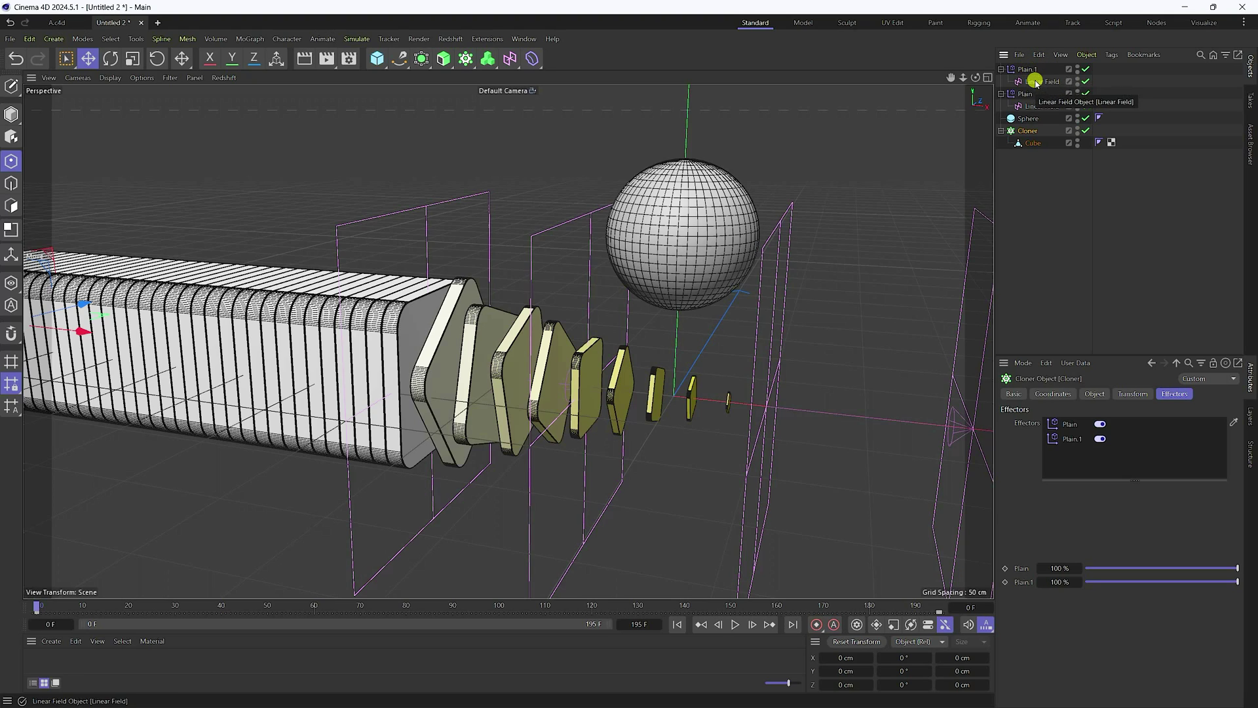
# - Rename the duplicated effector Plain.2 and set its P.X position parameter to -100 cm
pyautogui.click(1028, 71)
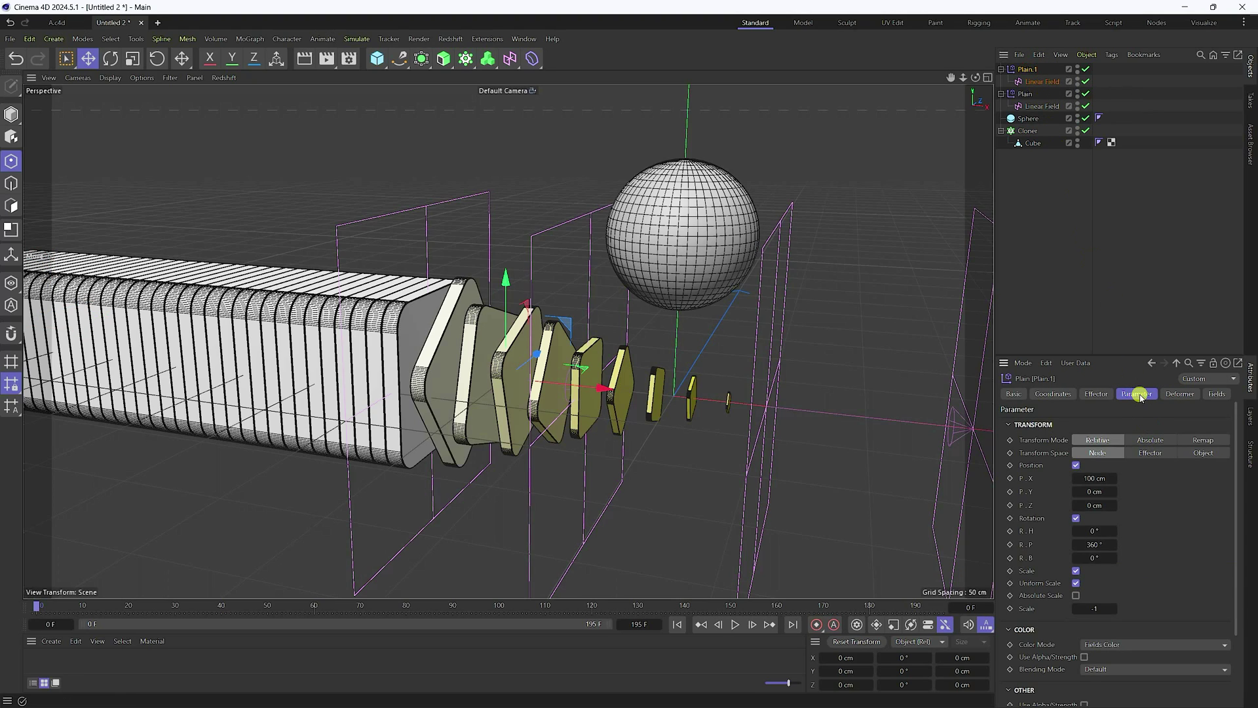
pyautogui.doubleClick(1034, 69)
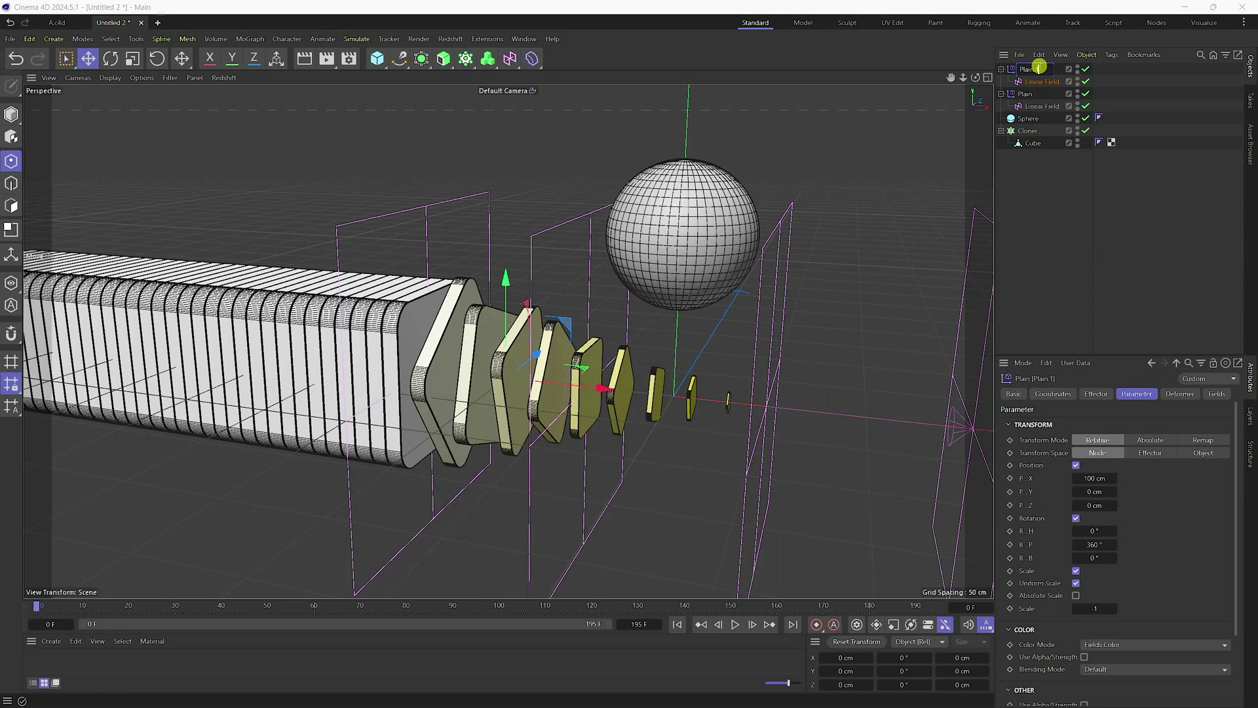
pyautogui.write('Plain.2')
pyautogui.press('Return')
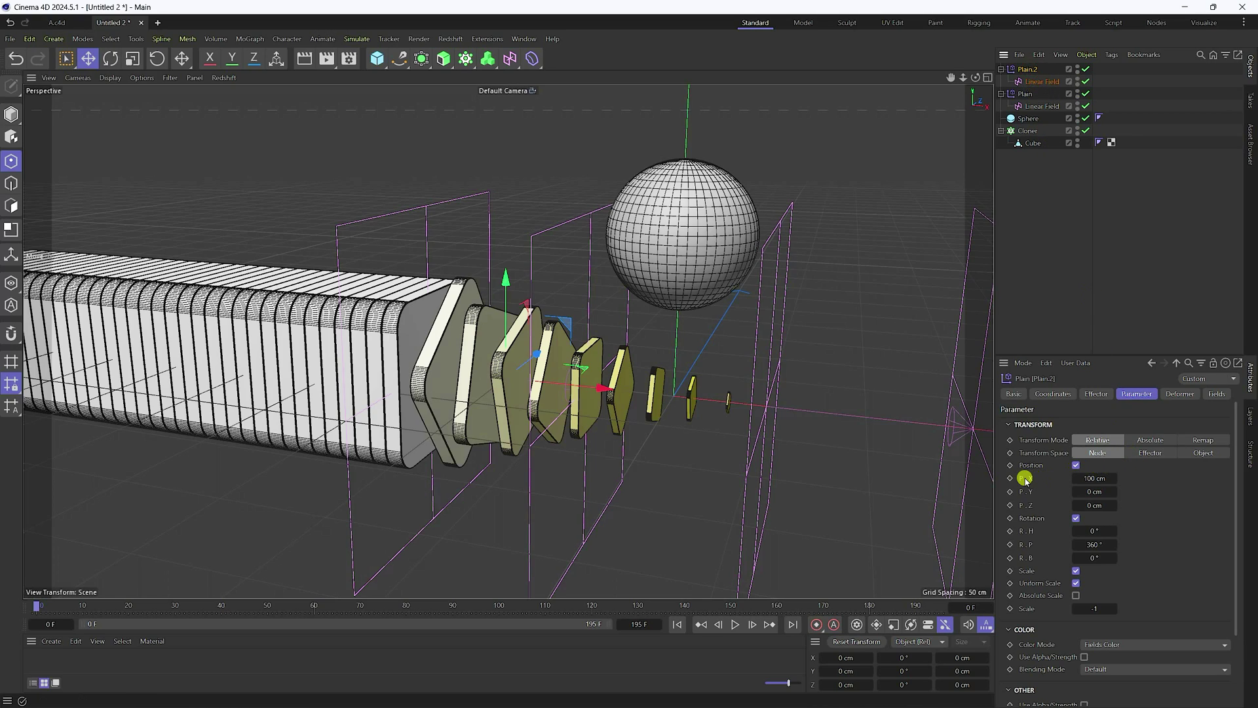
pyautogui.click(1097, 478)
pyautogui.write('-100')
pyautogui.press('Return')
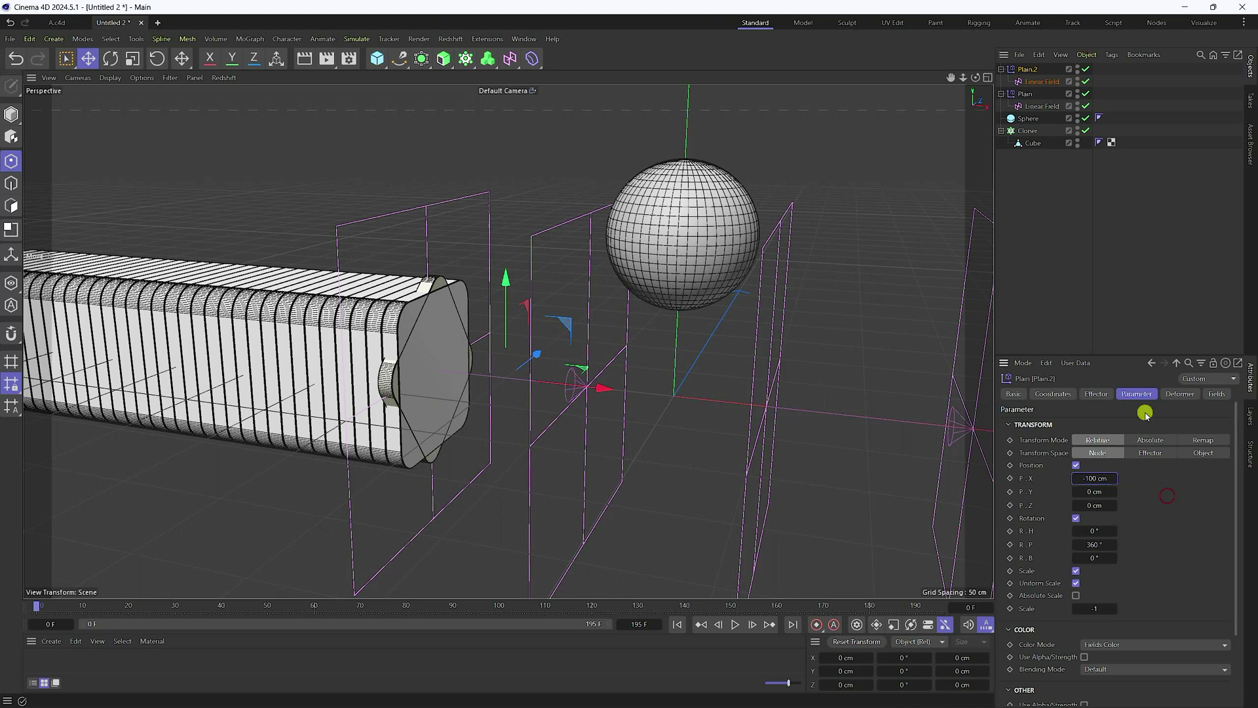
# - Reverse the direction of Plain.2's Linear Field to -X and view both ends of the row of plates
pyautogui.click(1036, 81)
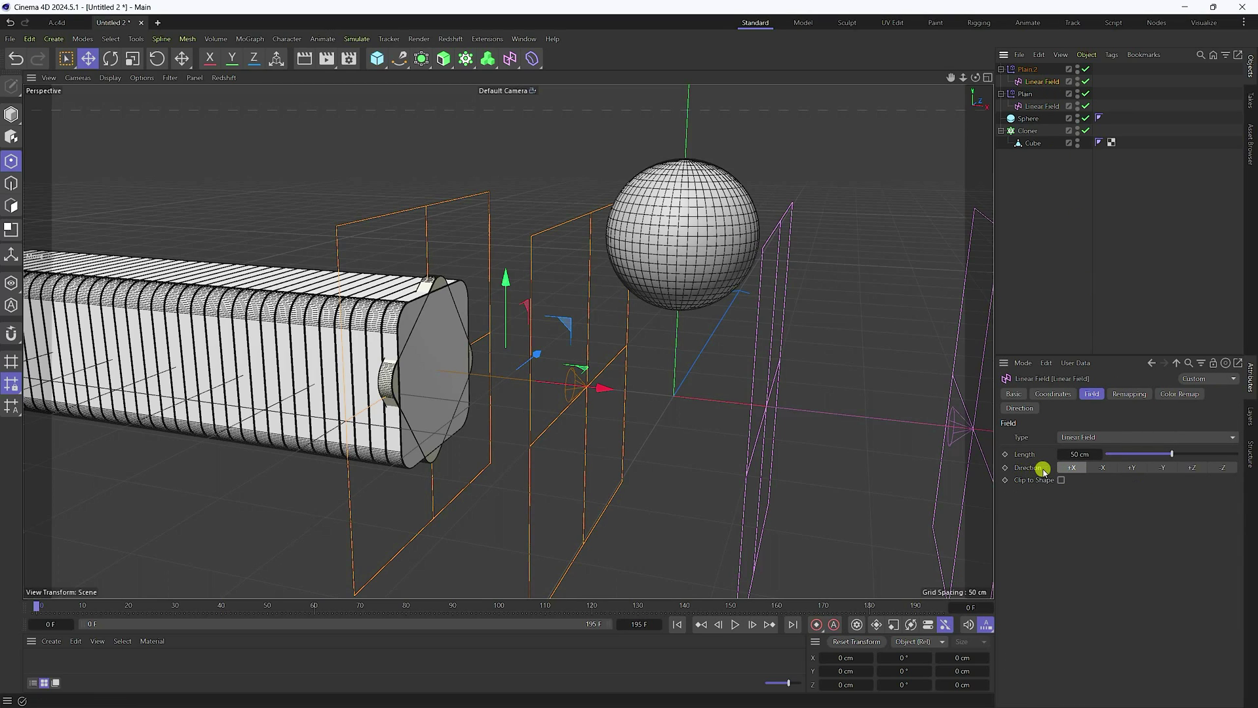
pyautogui.click(1097, 468)
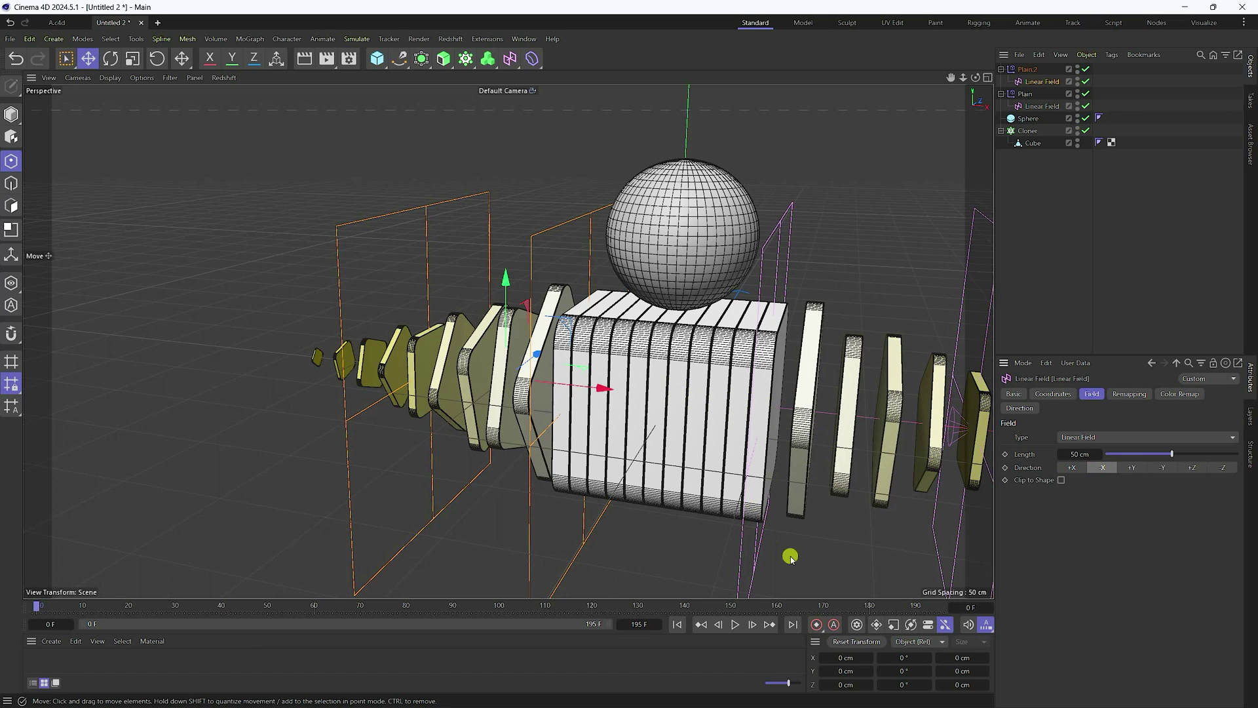
pyautogui.keyDown('alt'); pyautogui.moveTo(610, 518); pyautogui.dragTo(438, 359); pyautogui.keyUp('alt')
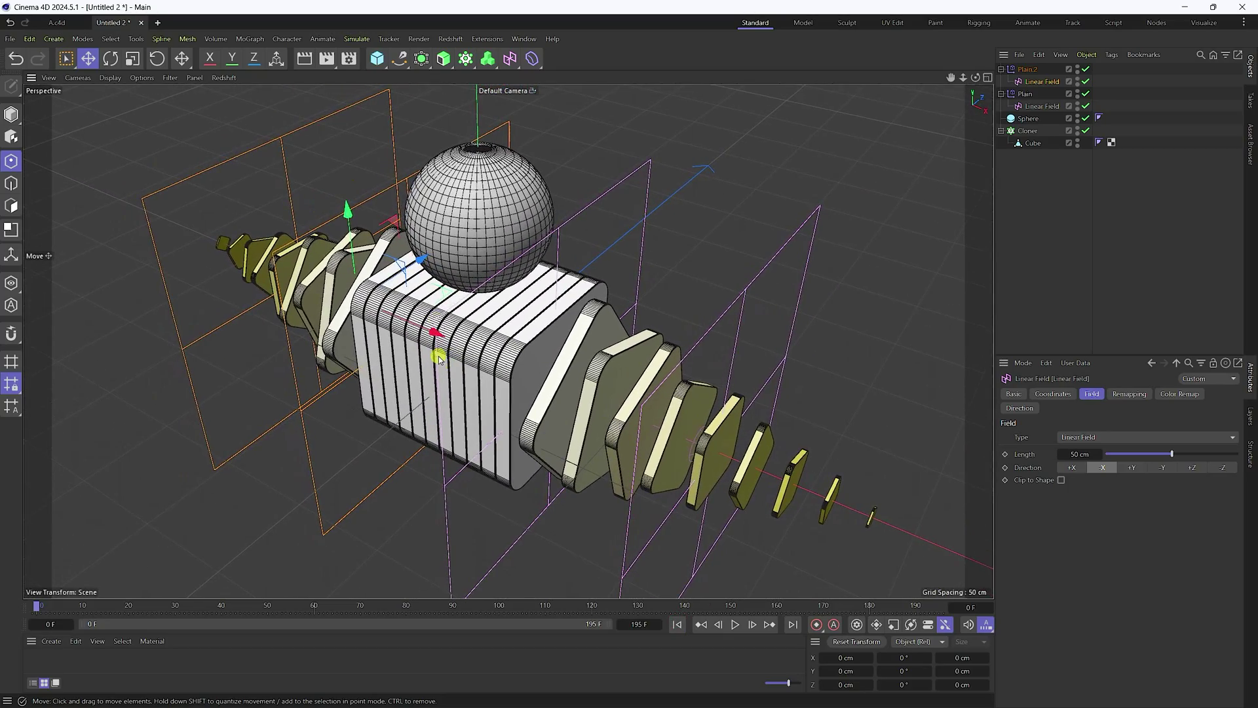
# - Change the renderer from Redshift to Standard in the render settings and close them
pyautogui.click(348, 59)
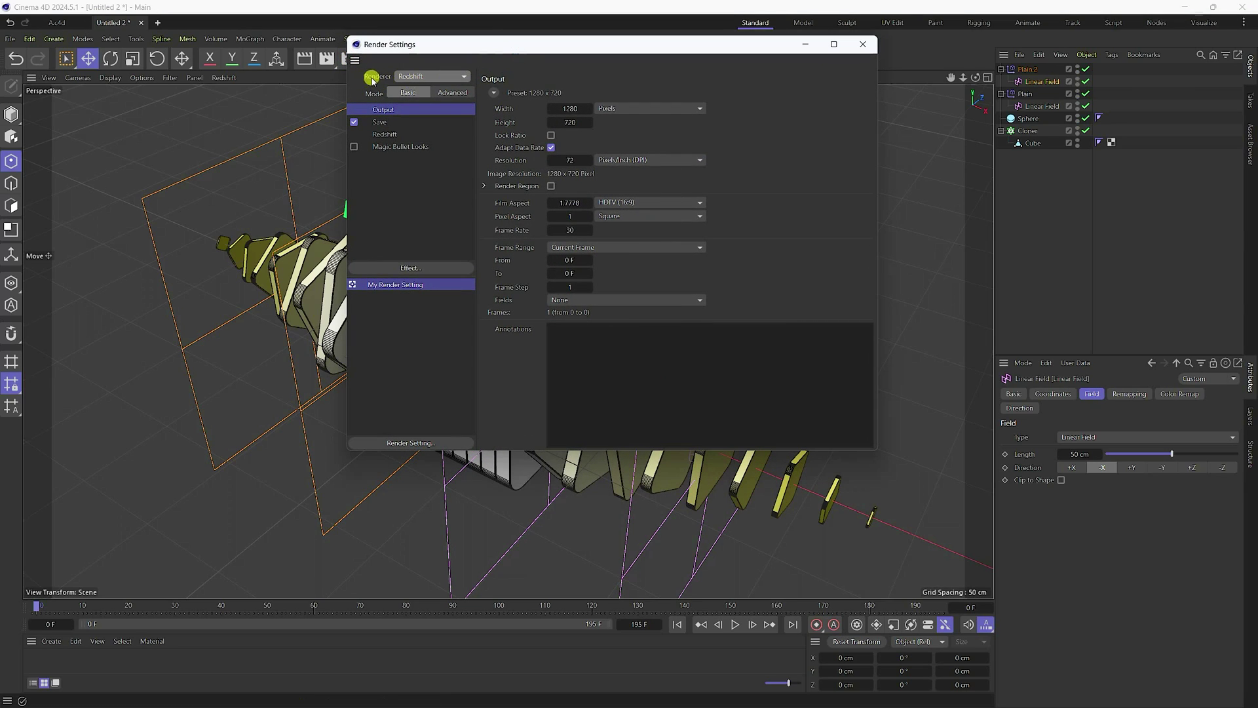
pyautogui.click(435, 76)
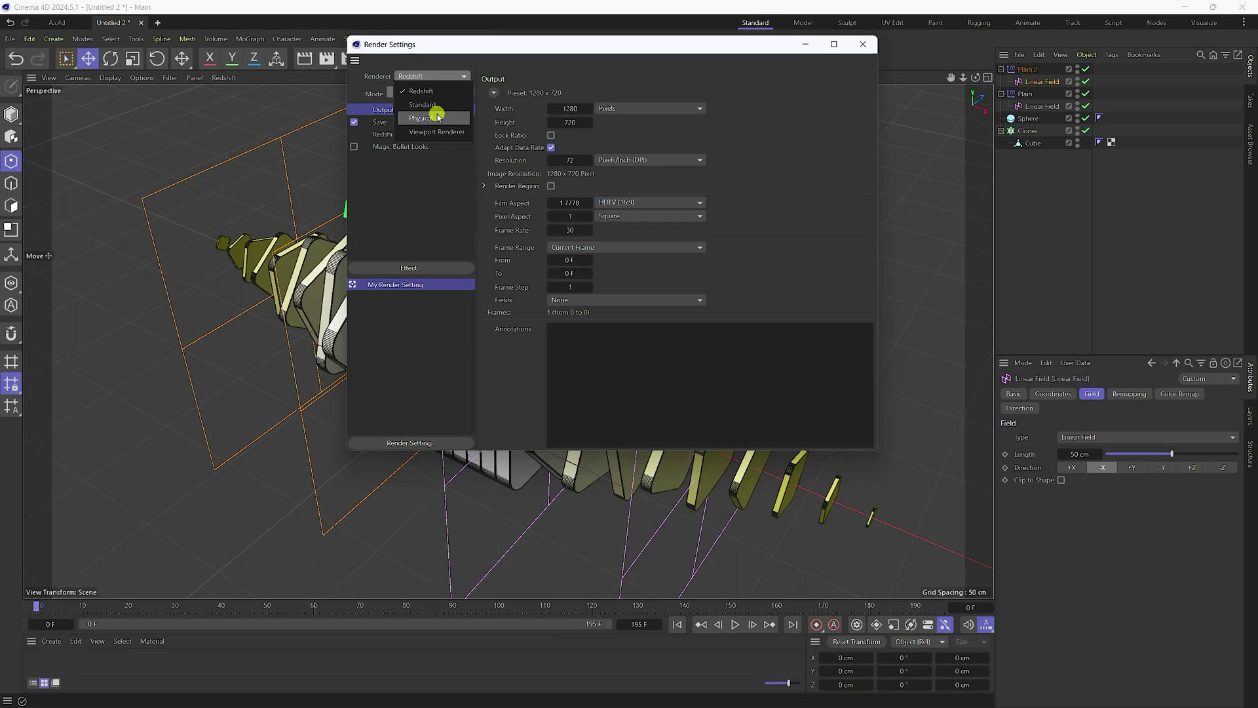
pyautogui.click(428, 119)
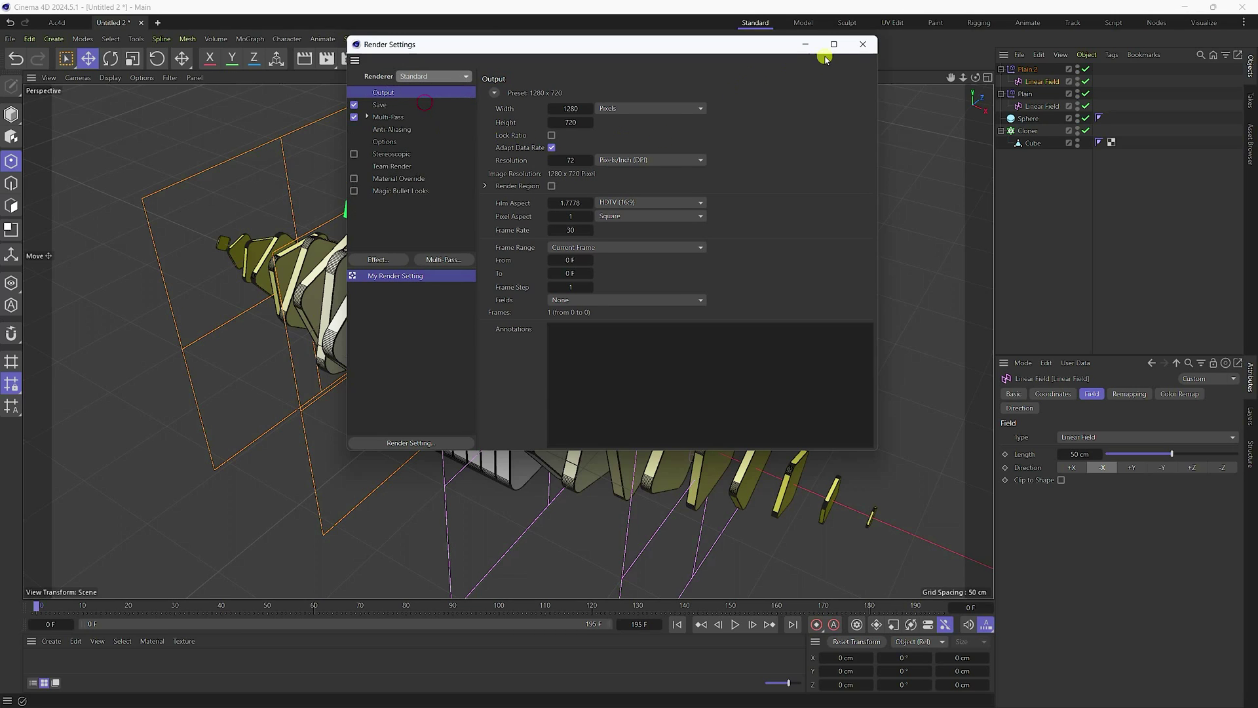
pyautogui.click(862, 44)
# - Add a Camera, look through it framing the sphere and plates, and lock it with a Protection tag
pyautogui.moveTo(578, 59); pyautogui.dragTo(629, 73)
pyautogui.click(1086, 69)
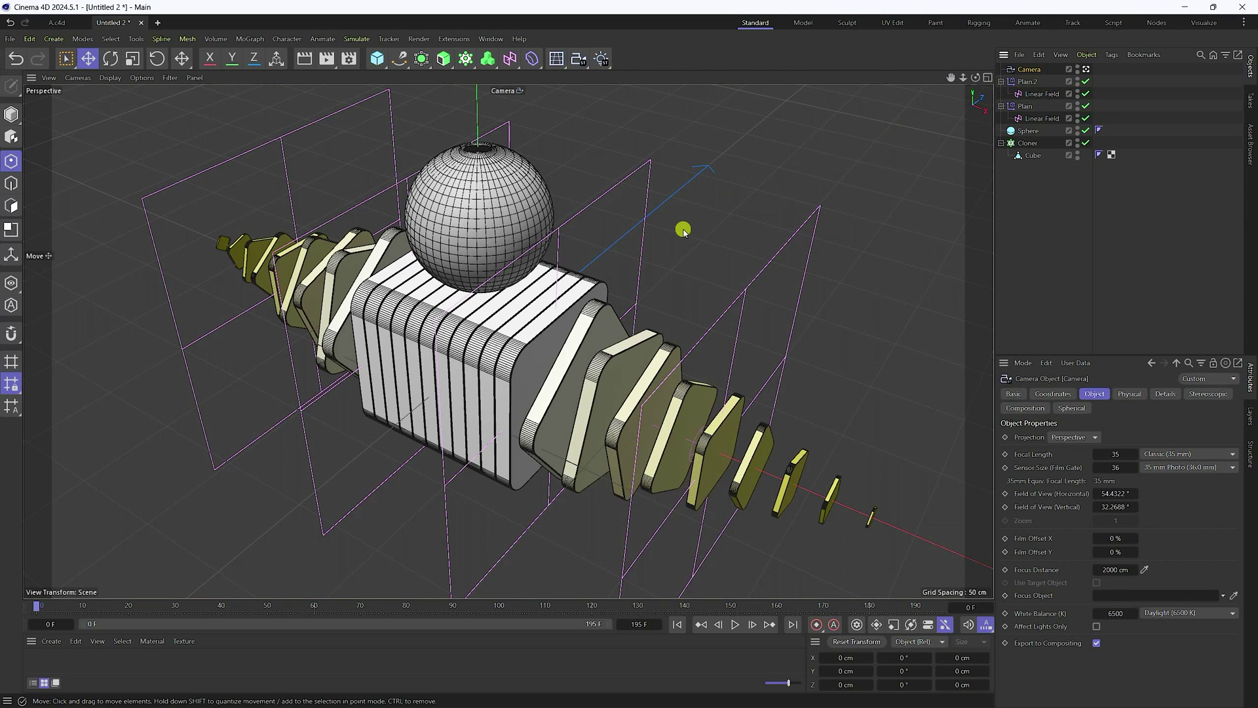
pyautogui.keyDown('alt'); pyautogui.moveTo(674, 253); pyautogui.dragTo(562, 236); pyautogui.keyUp('alt')
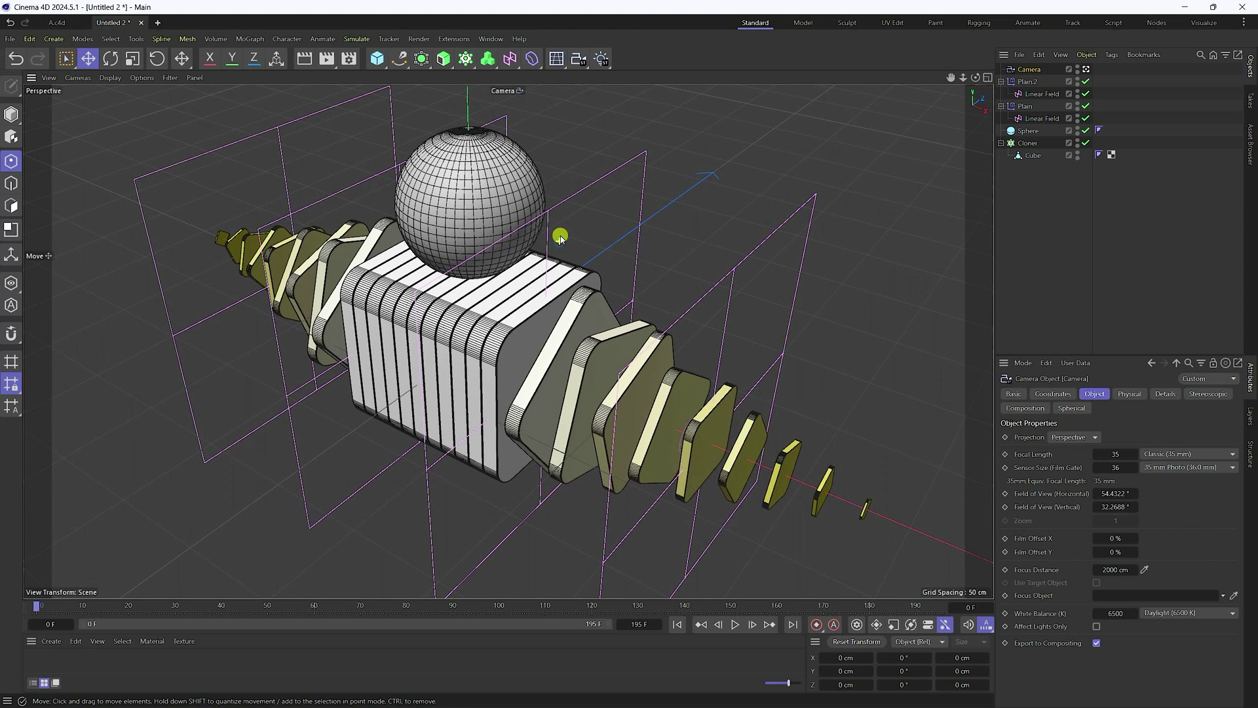
pyautogui.rightClick(1029, 71)
pyautogui.moveTo(1051, 235)
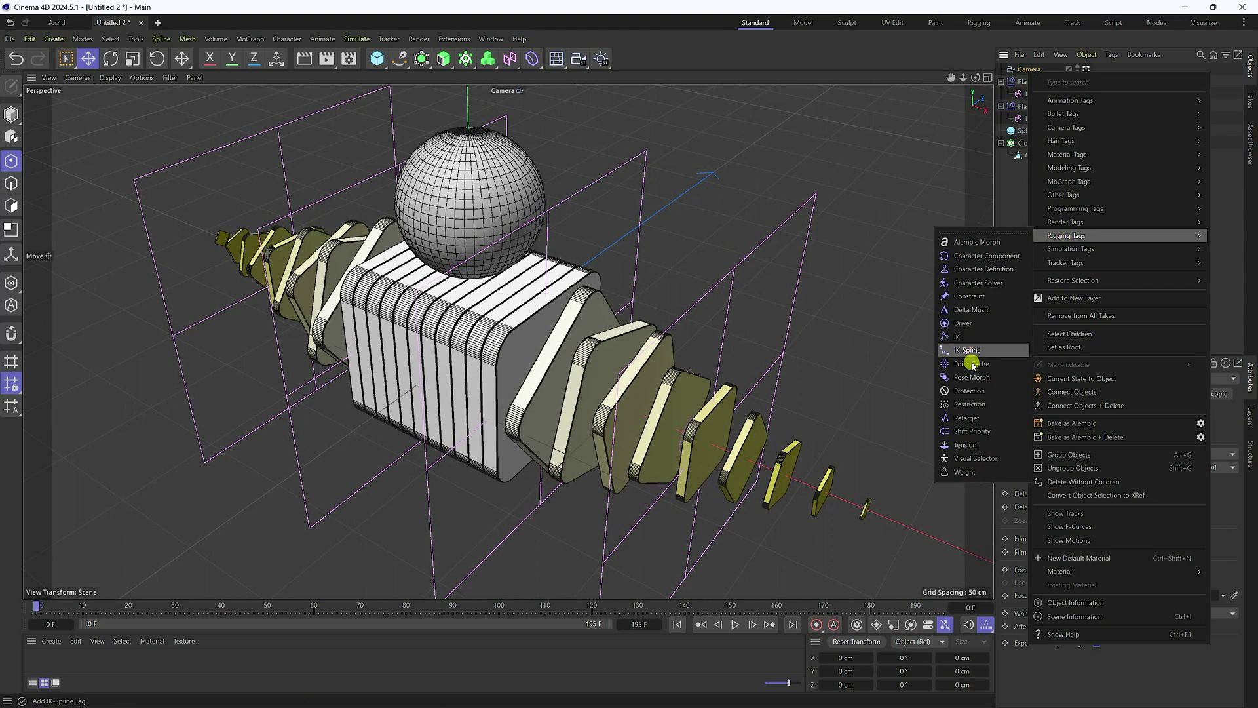
pyautogui.click(969, 391)
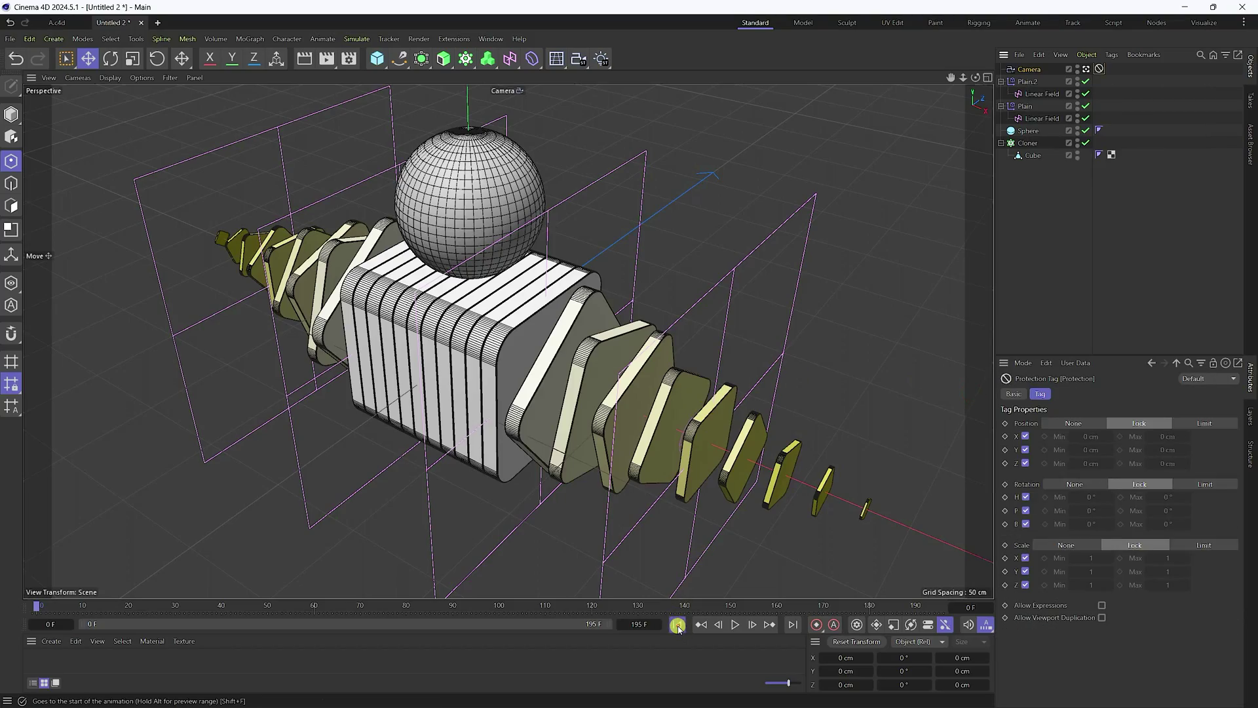
# - Play the animation through the locked camera, then stop it and return to the first frame
pyautogui.click(735, 624)
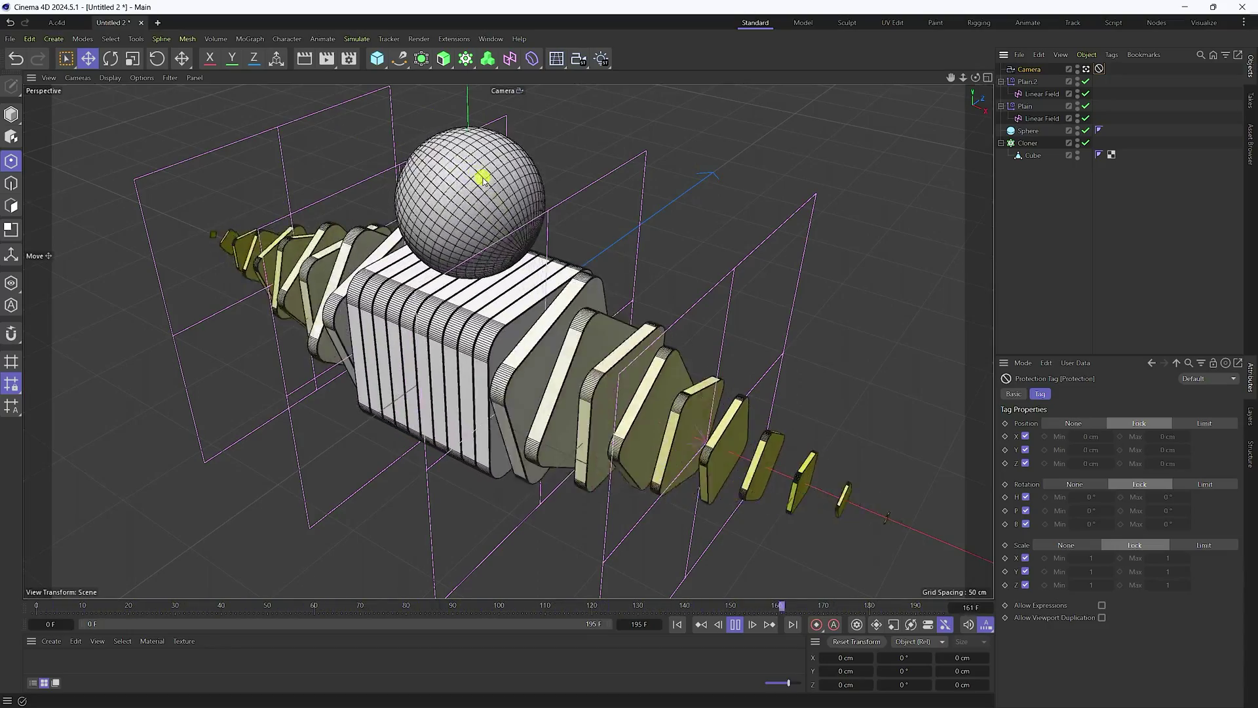
pyautogui.click(735, 624)
pyautogui.click(676, 624)
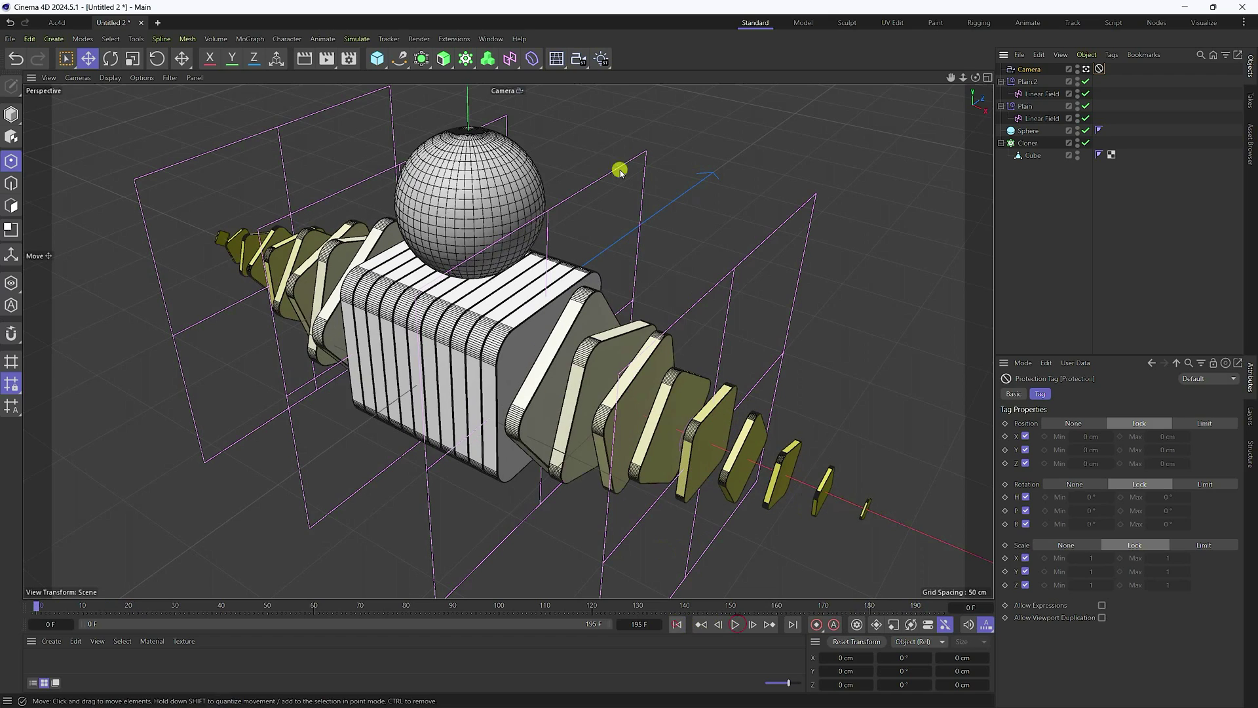
# - Add a Null object, collapse both Plain effectors' hierarchies, and place the Camera above the Null in the object list
pyautogui.click(376, 58)
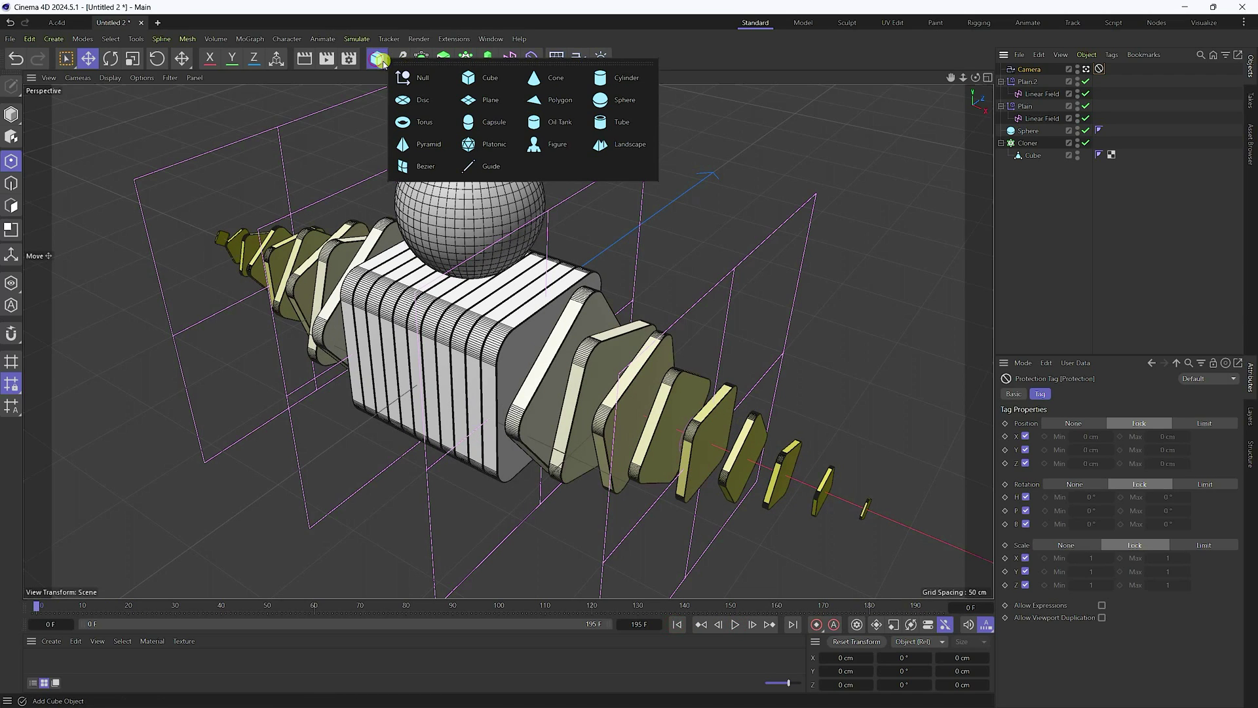
pyautogui.click(425, 77)
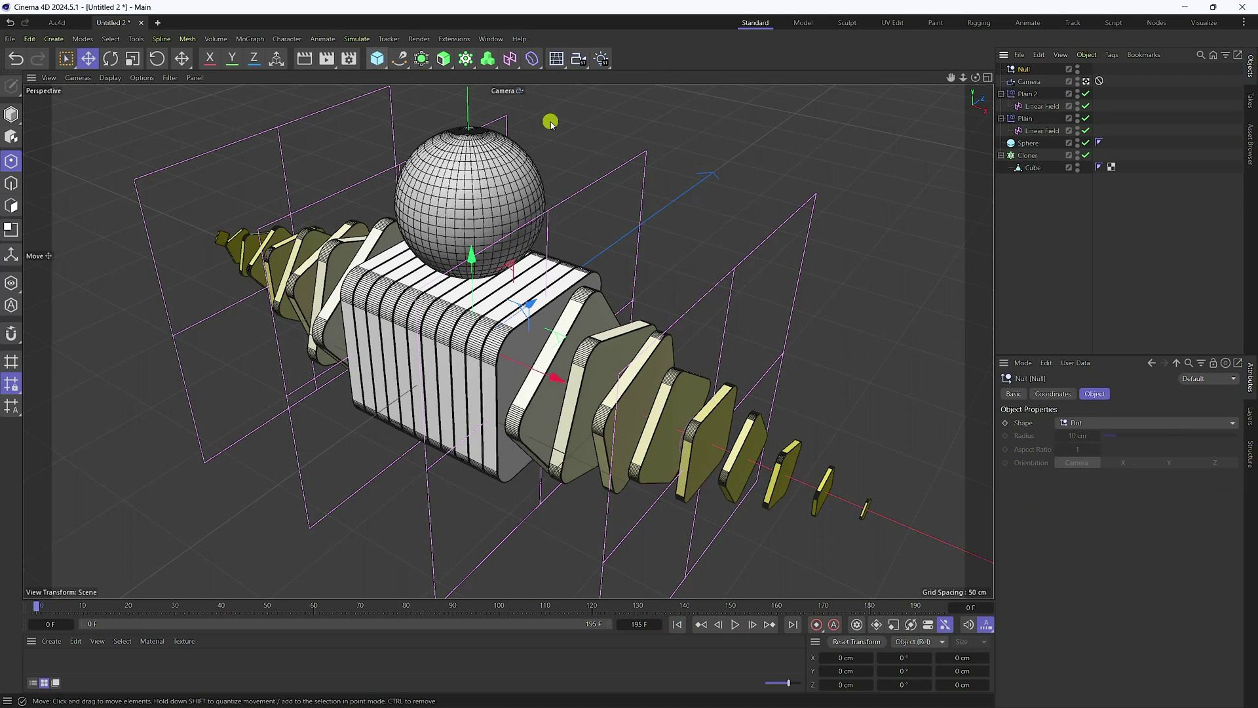
pyautogui.click(1001, 94)
pyautogui.click(1001, 105)
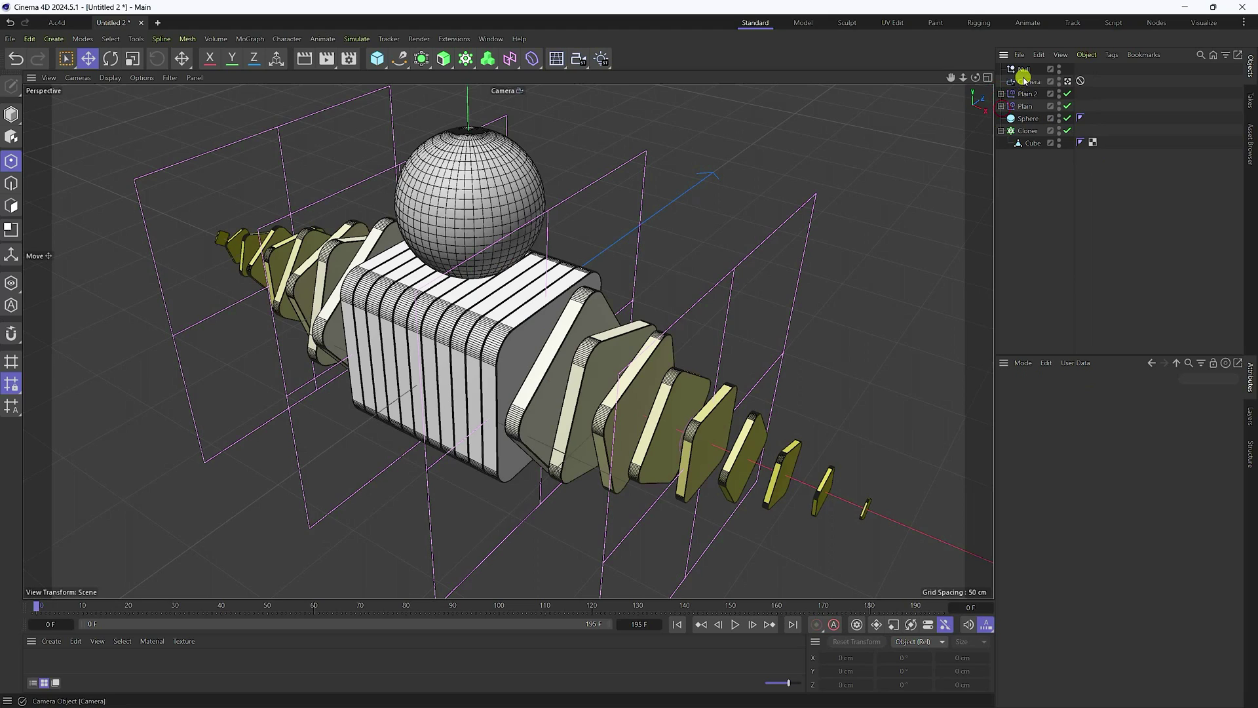
pyautogui.click(1016, 81)
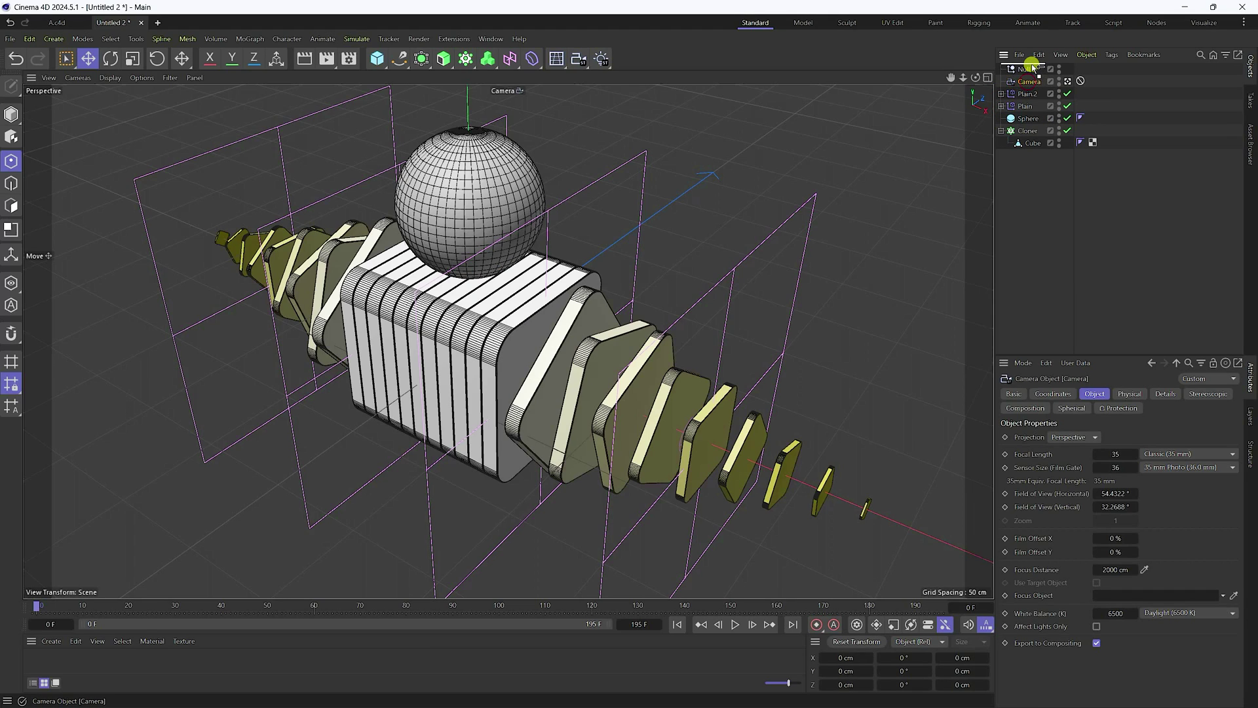
pyautogui.moveTo(1032, 66); pyautogui.dragTo(1030, 68)
# - Group both Plain effectors, the Sphere and the Cloner under the Null
pyautogui.click(1002, 106)
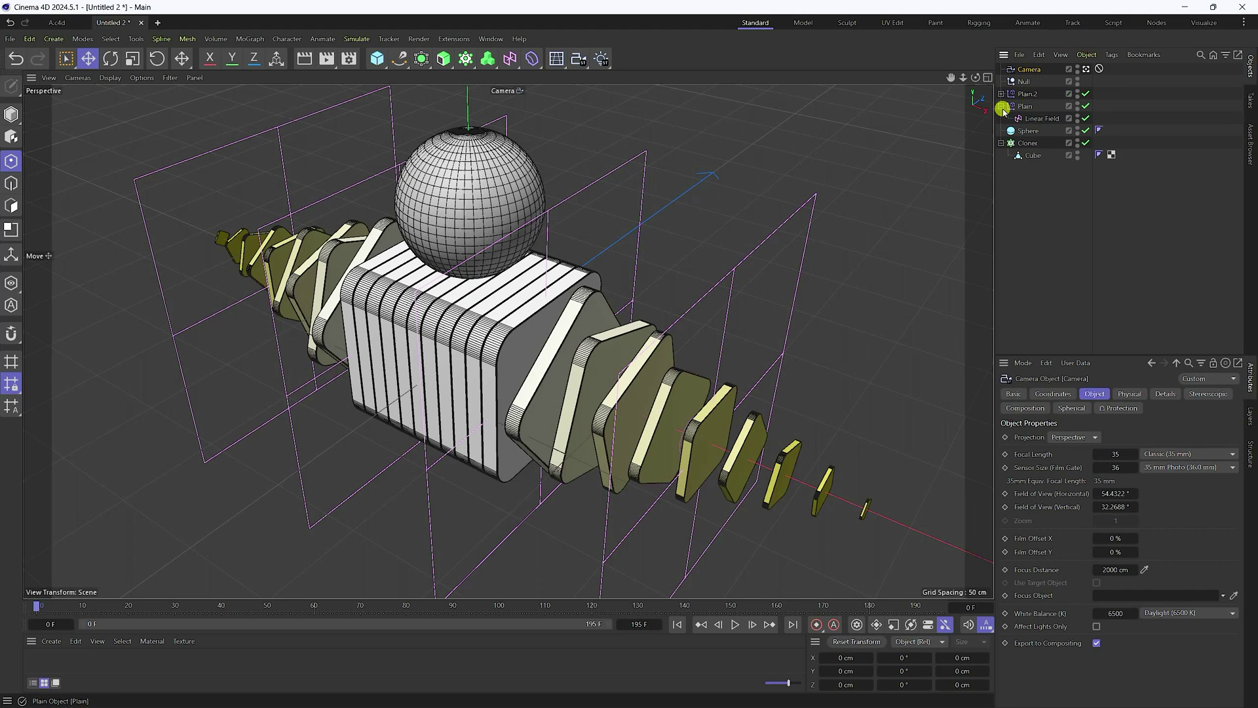
pyautogui.click(1001, 106)
pyautogui.moveTo(1009, 167); pyautogui.dragTo(1029, 85)
# - Duplicate the Null group and, in the top view, offset the copy towards +Z and +X from the original
pyautogui.click(1026, 82)
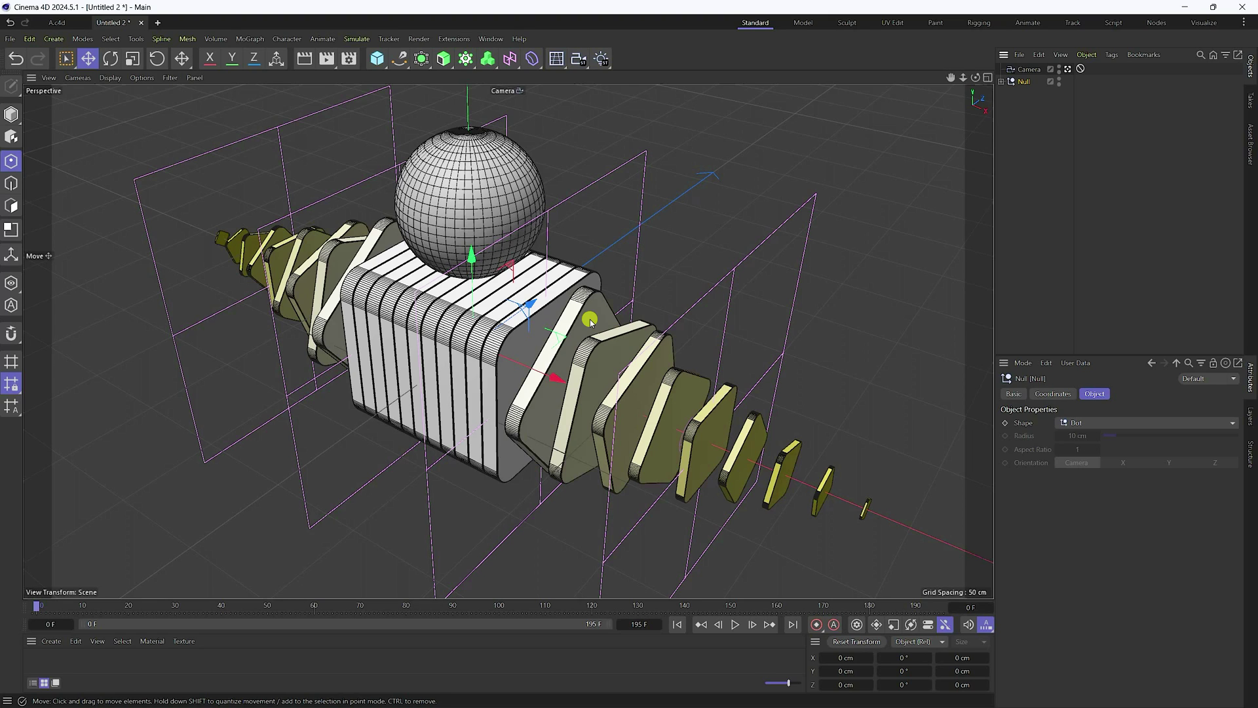
pyautogui.hotkey('ctrl', 'v')
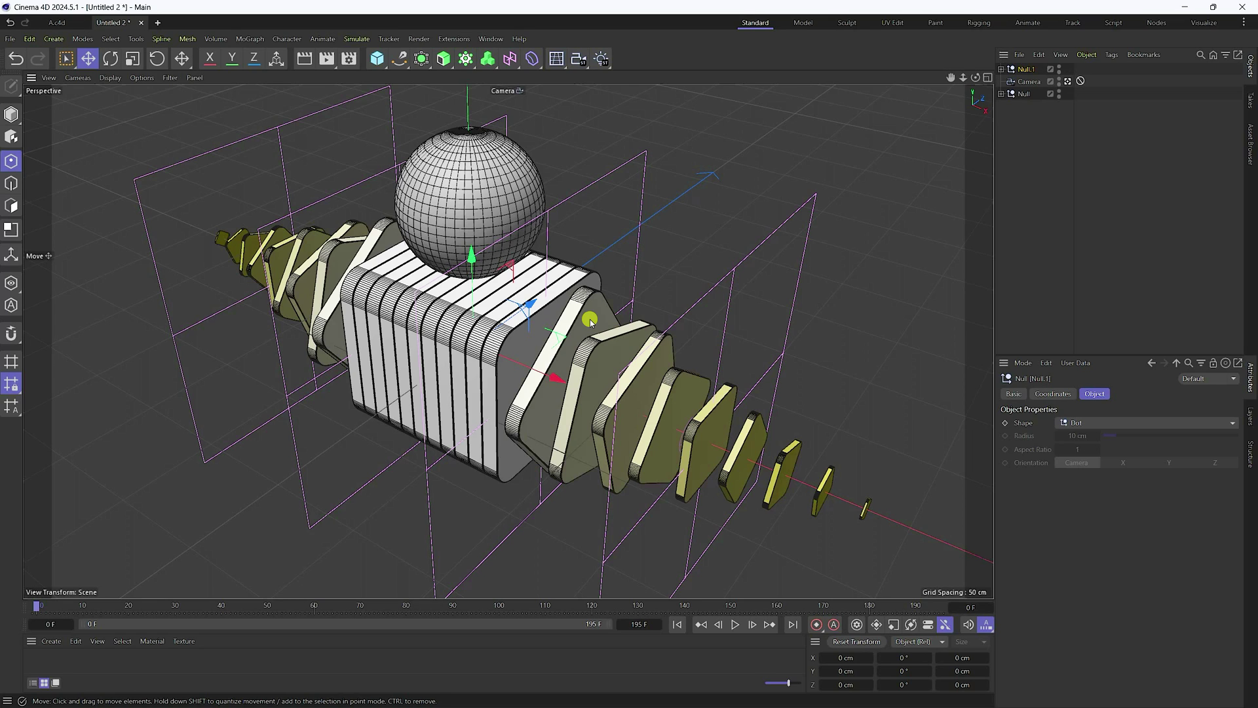
pyautogui.moveTo(589, 319); pyautogui.dragTo(784, 320)
pyautogui.press('F5')
pyautogui.middleClick(719, 253)
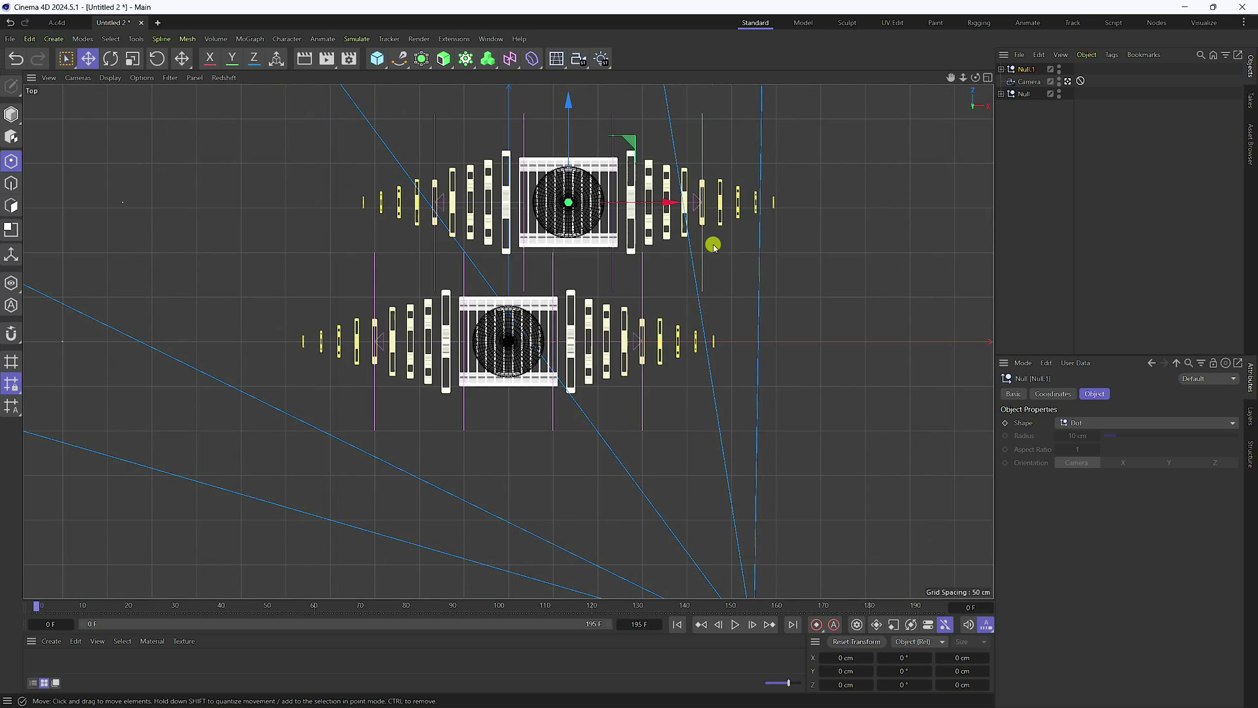
# - Duplicate the group again as Null.2 and move it to about X -94 cm, Z -147 cm on the original's opposite side
pyautogui.hotkey('ctrl', 'v')
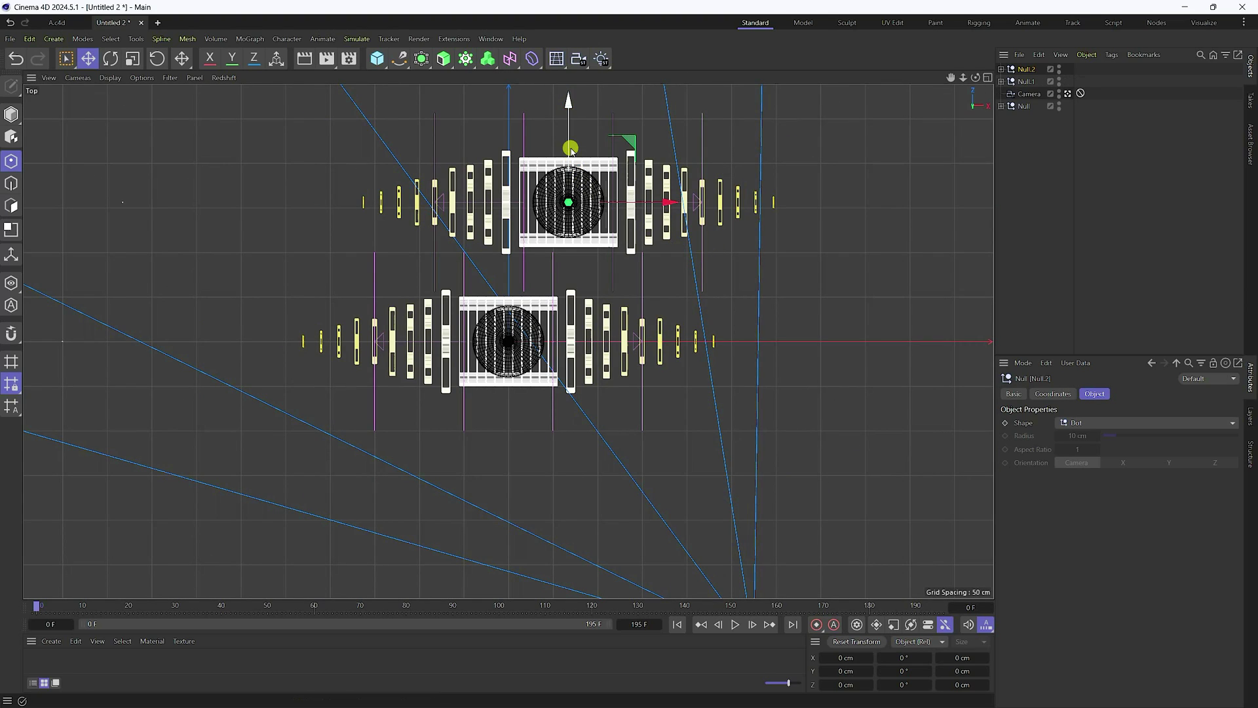
pyautogui.moveTo(566, 101); pyautogui.dragTo(568, 371)
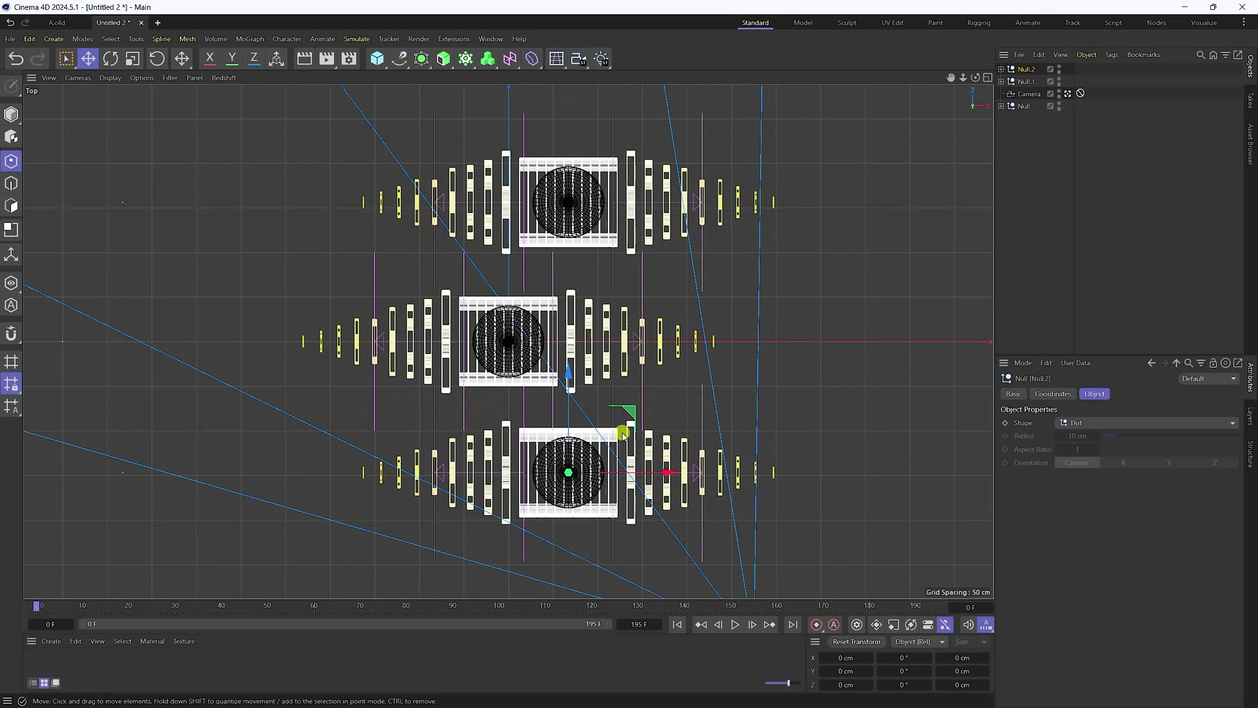
pyautogui.moveTo(675, 472); pyautogui.dragTo(523, 484)
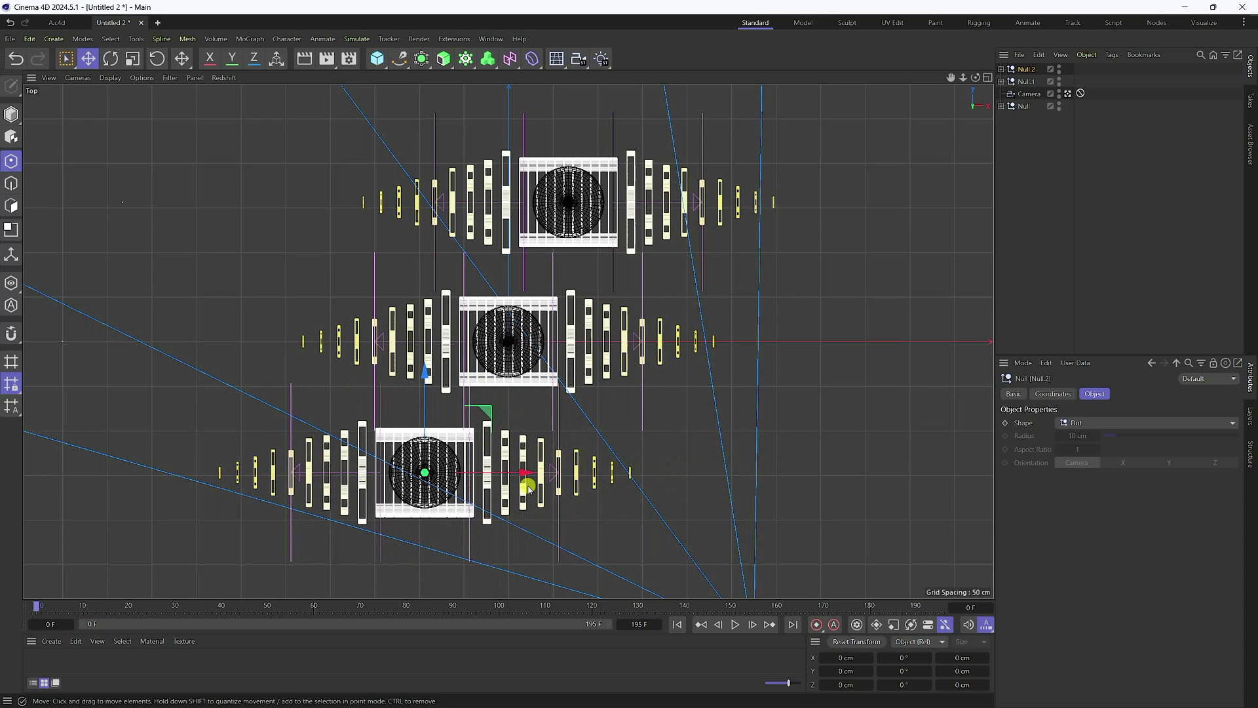
# - Return to the camera's perspective view, play the animation of all three groups, and activate the Move tool in Model mode
pyautogui.press('0')
pyautogui.middleClick(525, 378)
pyautogui.middleClick(302, 233)
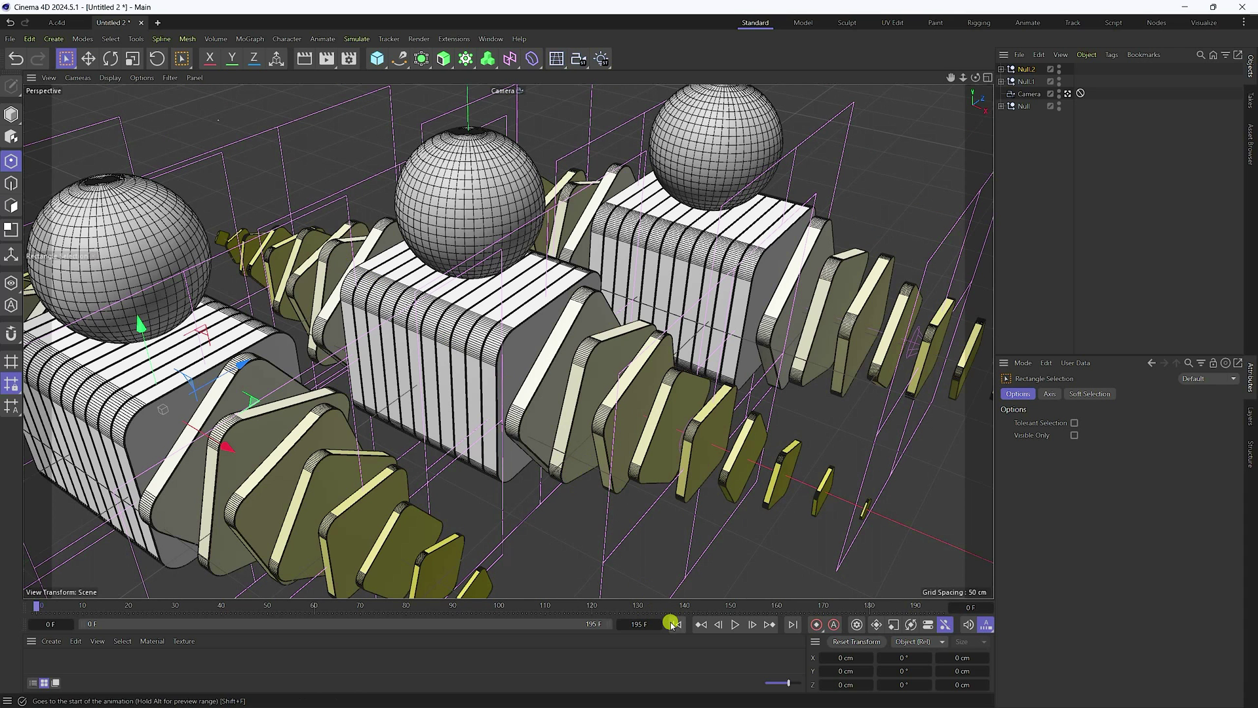
pyautogui.click(736, 623)
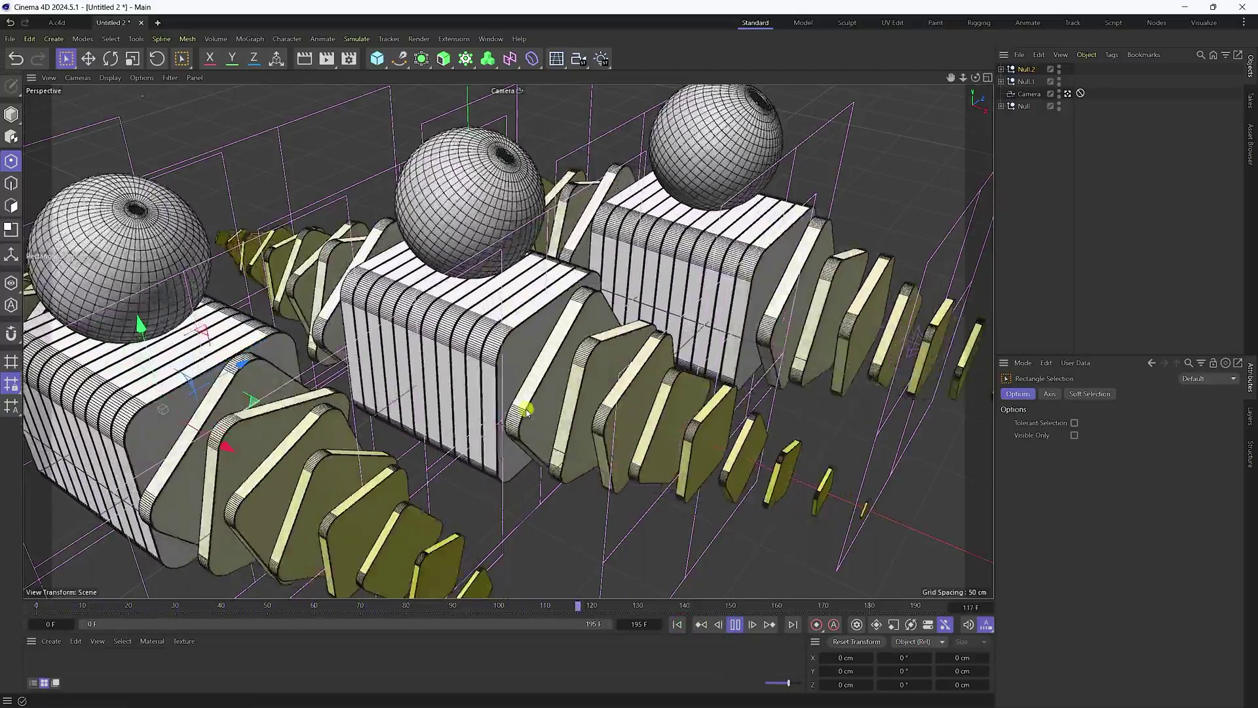
pyautogui.click(88, 58)
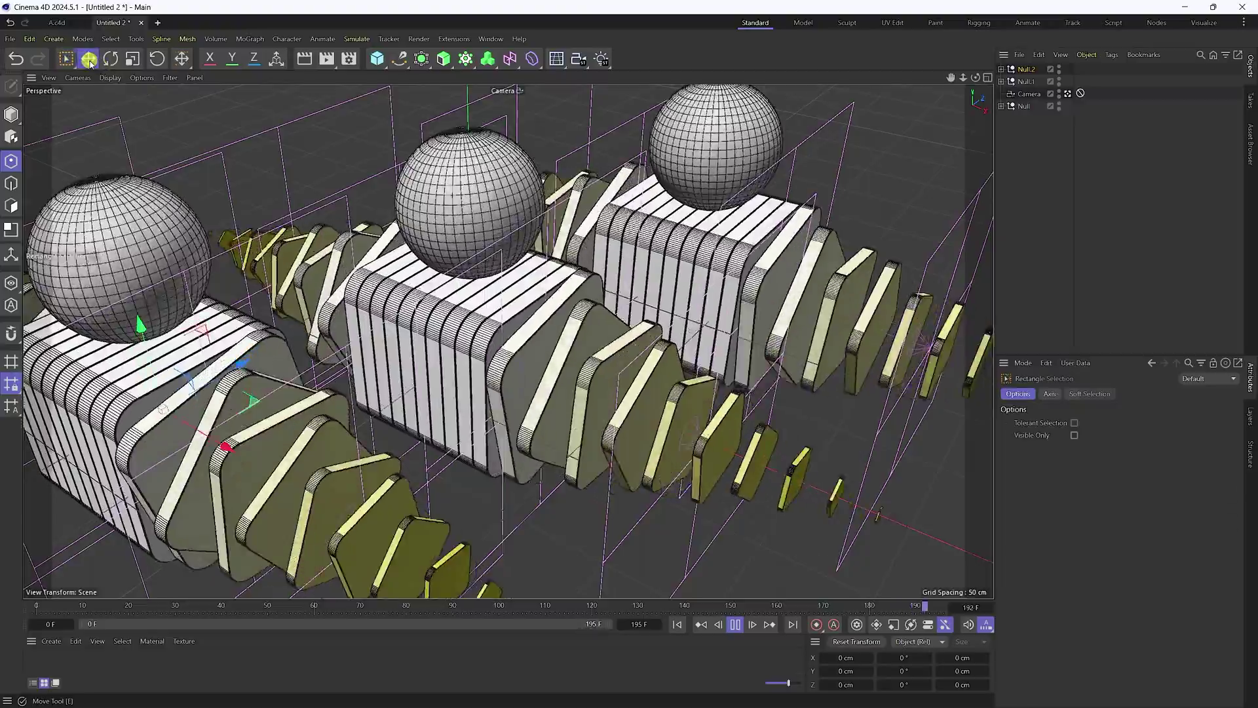
pyautogui.click(11, 114)
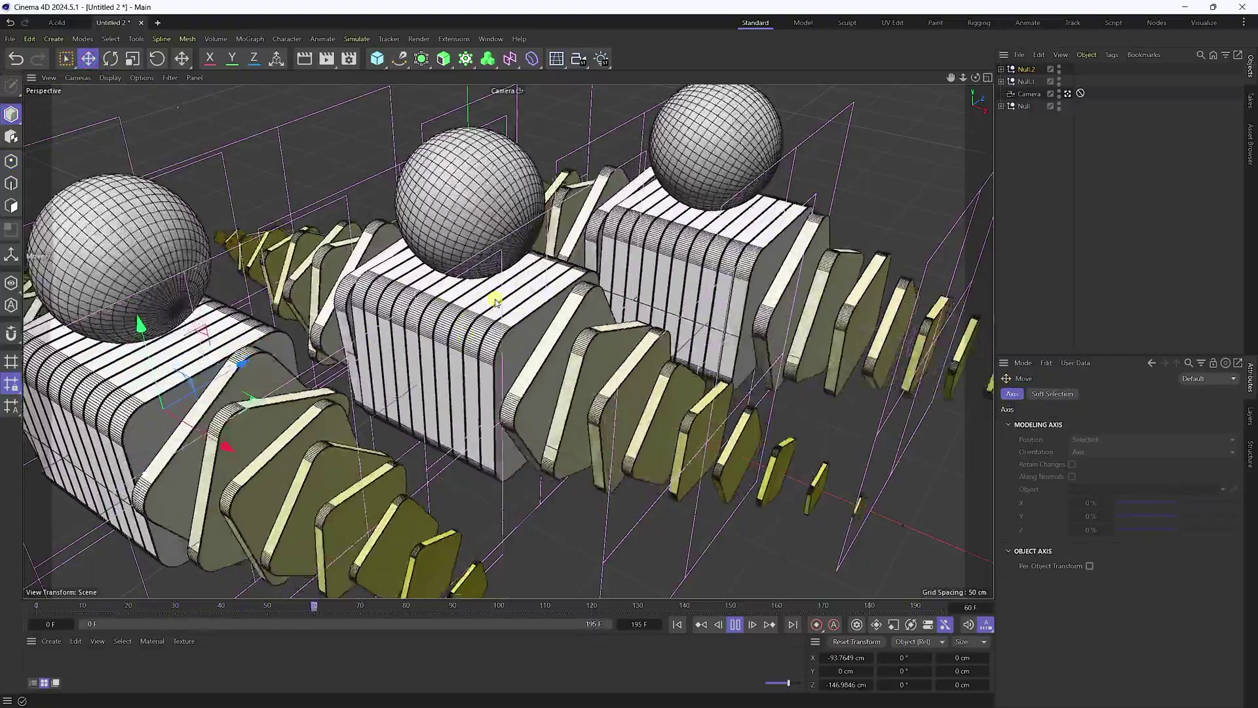